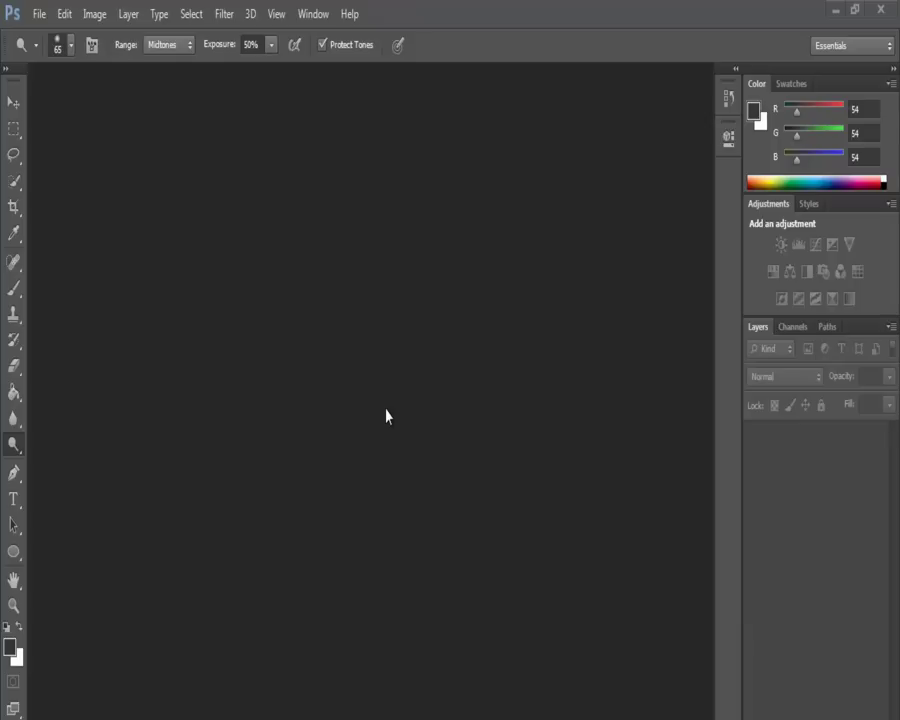
- Create a new 1280 × 720 pixel document with a white background via File > New
click(41, 20)
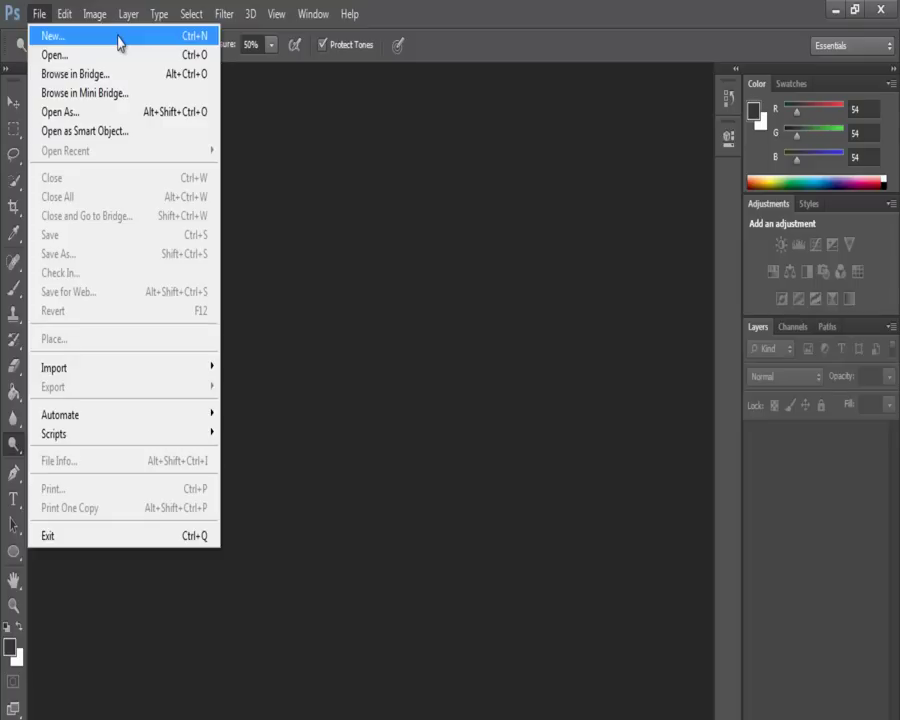
click(382, 150)
click(39, 14)
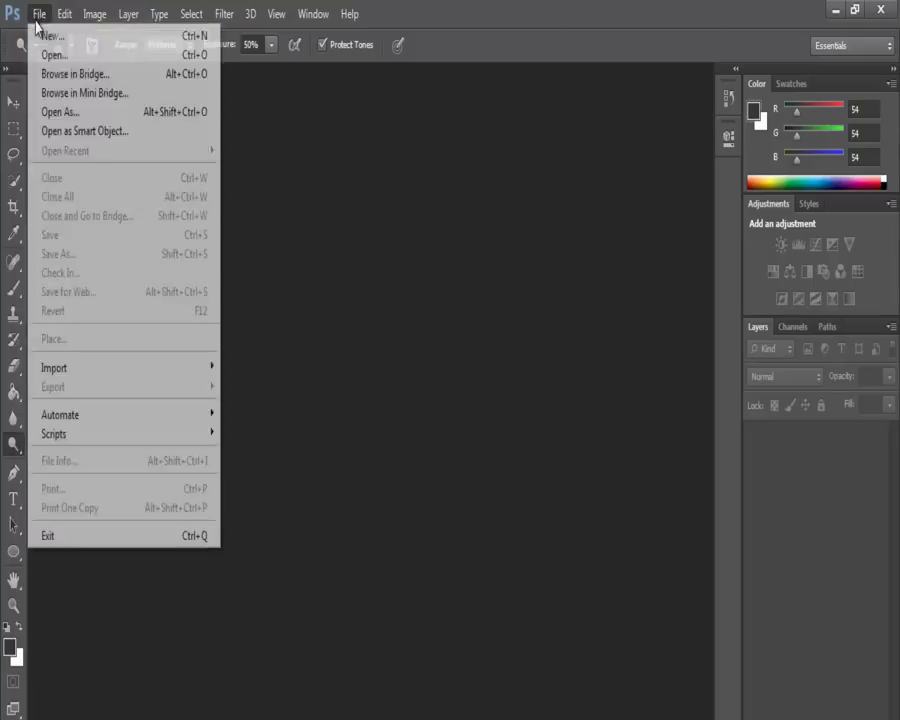
click(106, 40)
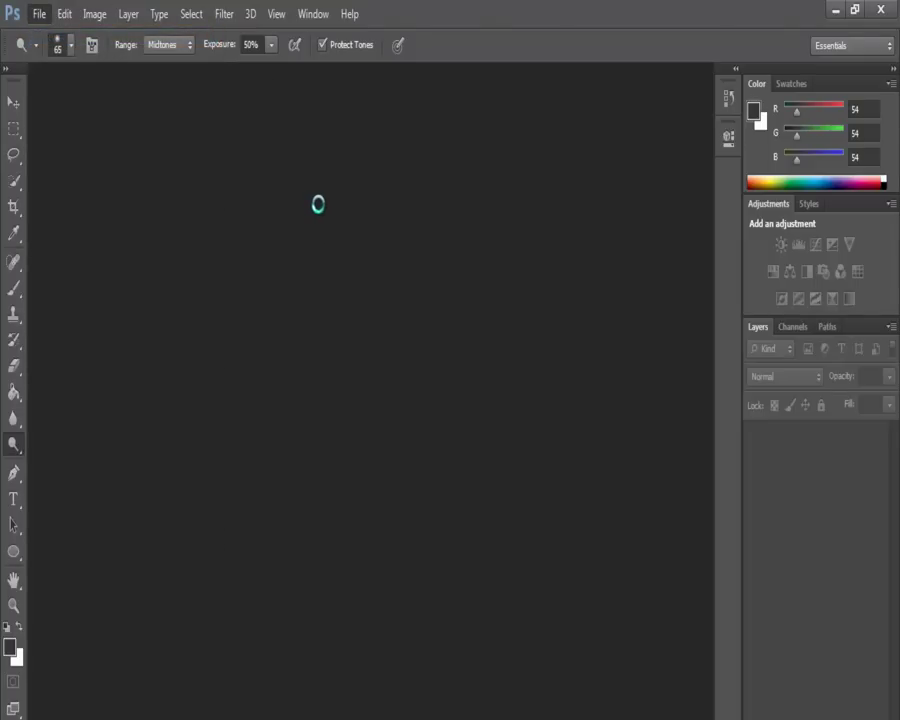
double_click(409, 349)
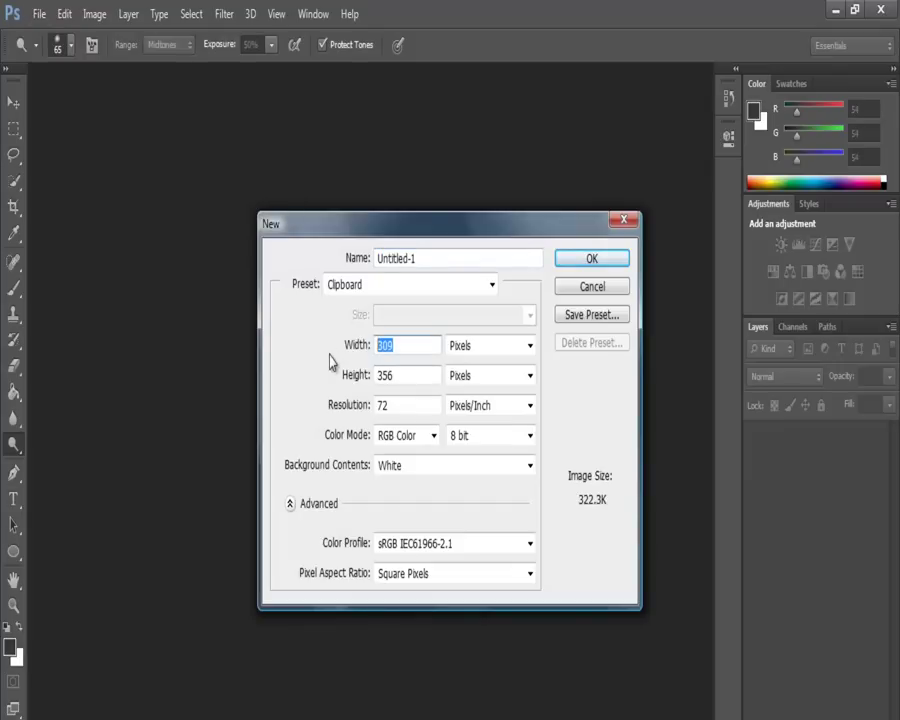
text(1280)
key(Tab)
text(720)
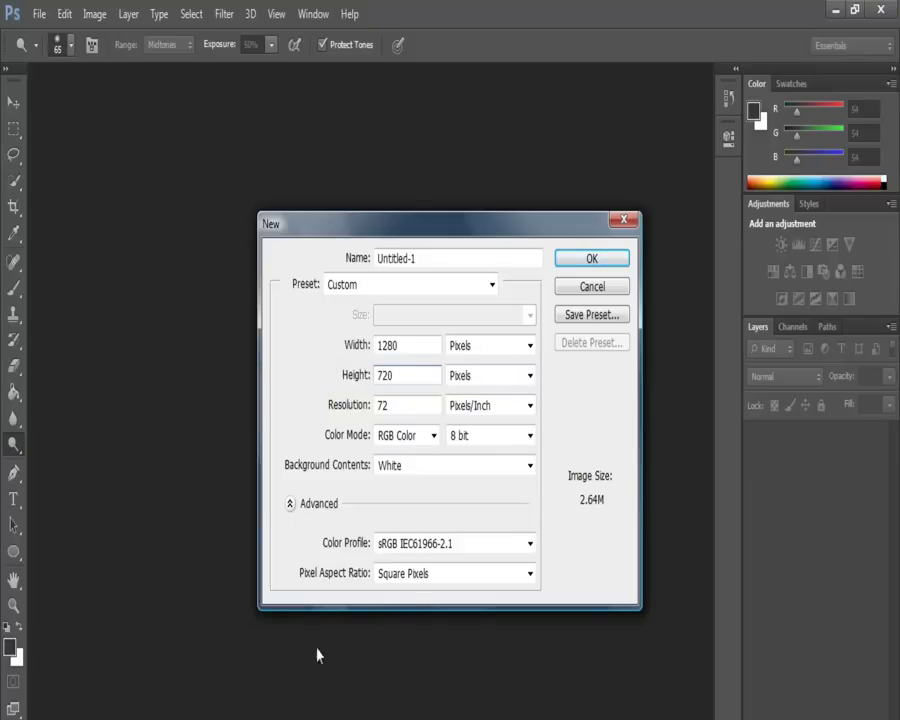
click(595, 261)
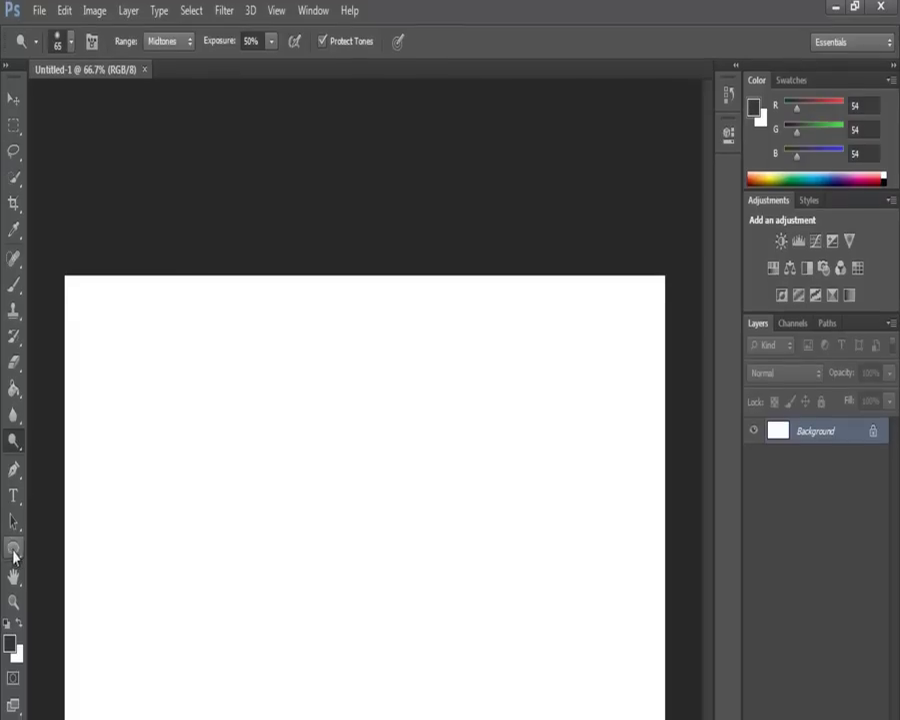
- Draw a tall dark grey ellipse, select the canvas, and align it to vertical and horizontal centres
click(14, 551)
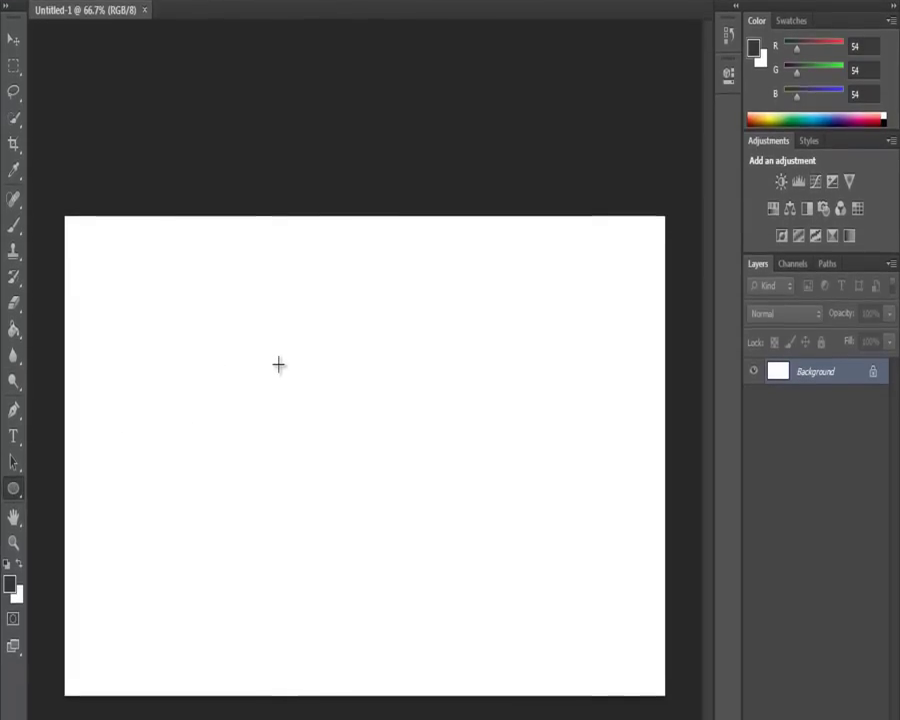
drag(273, 343, 474, 658)
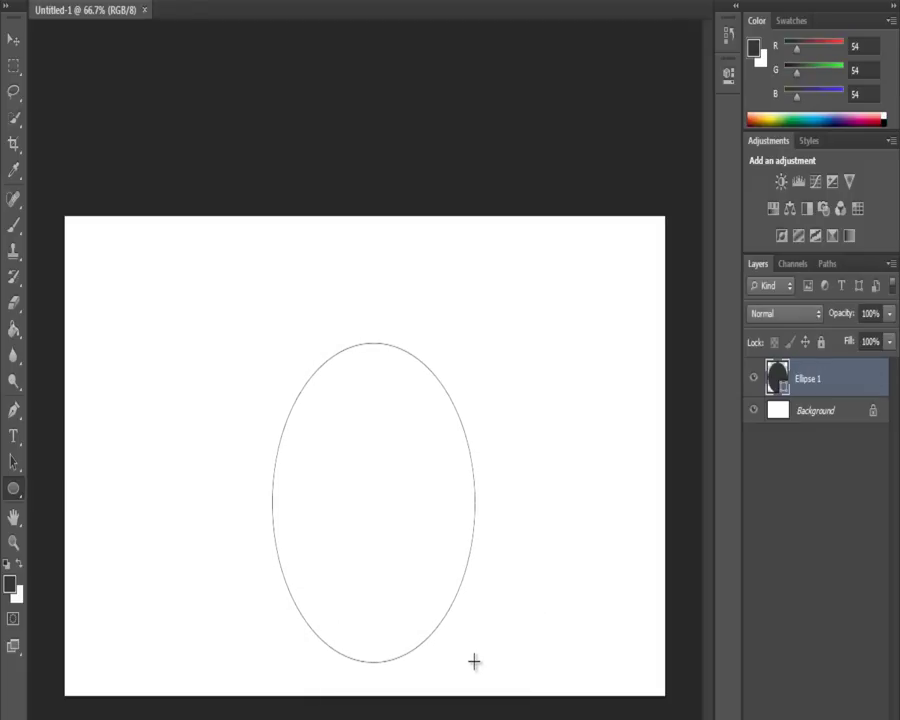
click(14, 40)
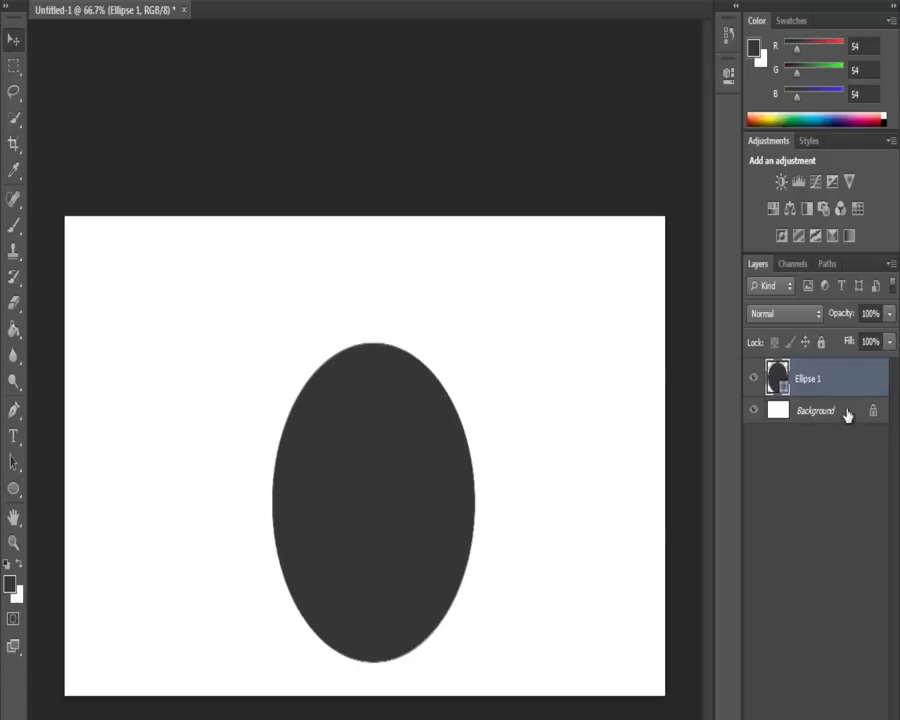
click(13, 65)
drag(64, 203, 790, 670)
drag(799, 356, 844, 396)
click(12, 40)
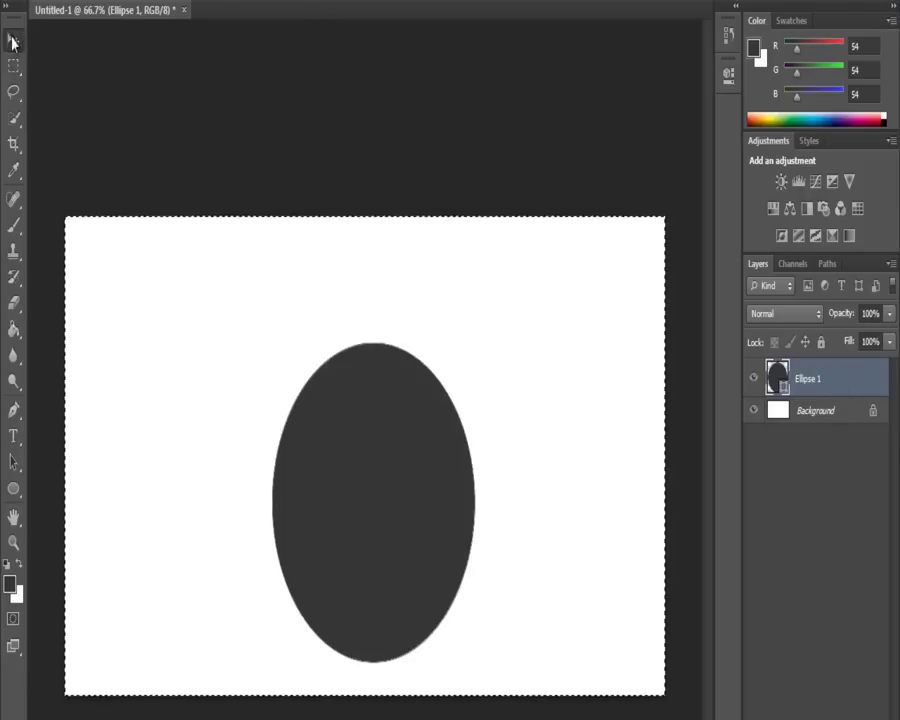
click(295, 0)
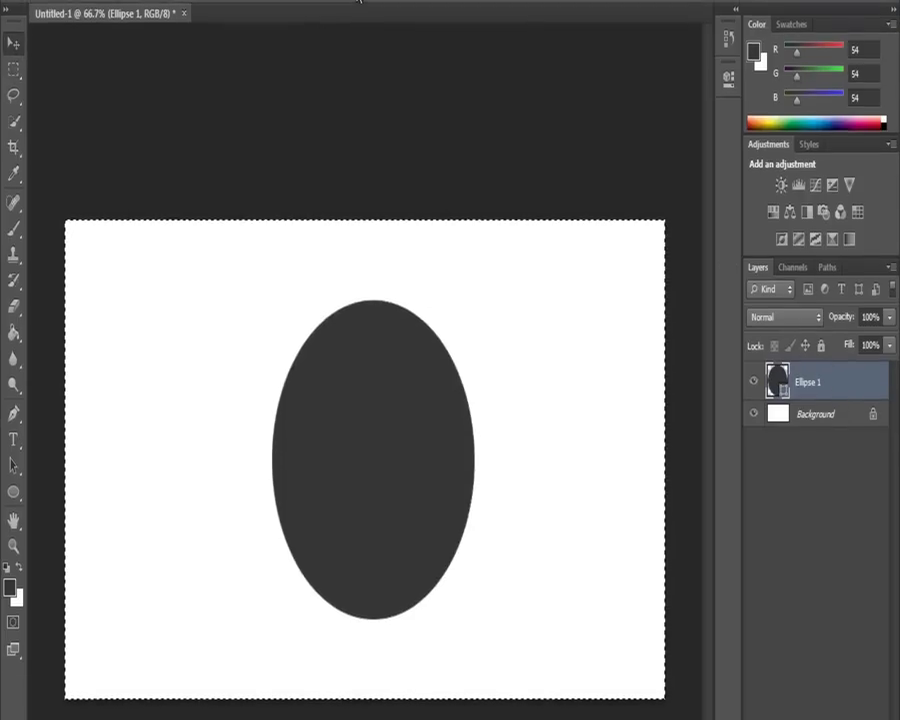
click(351, 4)
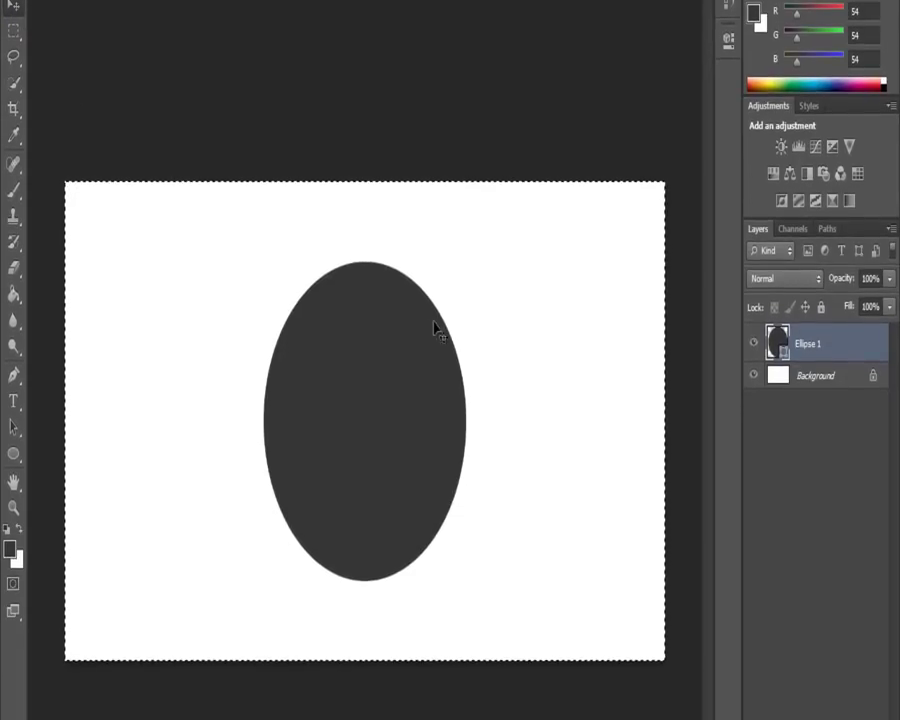
- Deselect, duplicate Ellipse 1 and scale the copy down around its centre into a smaller oval
key(ctrl+d)
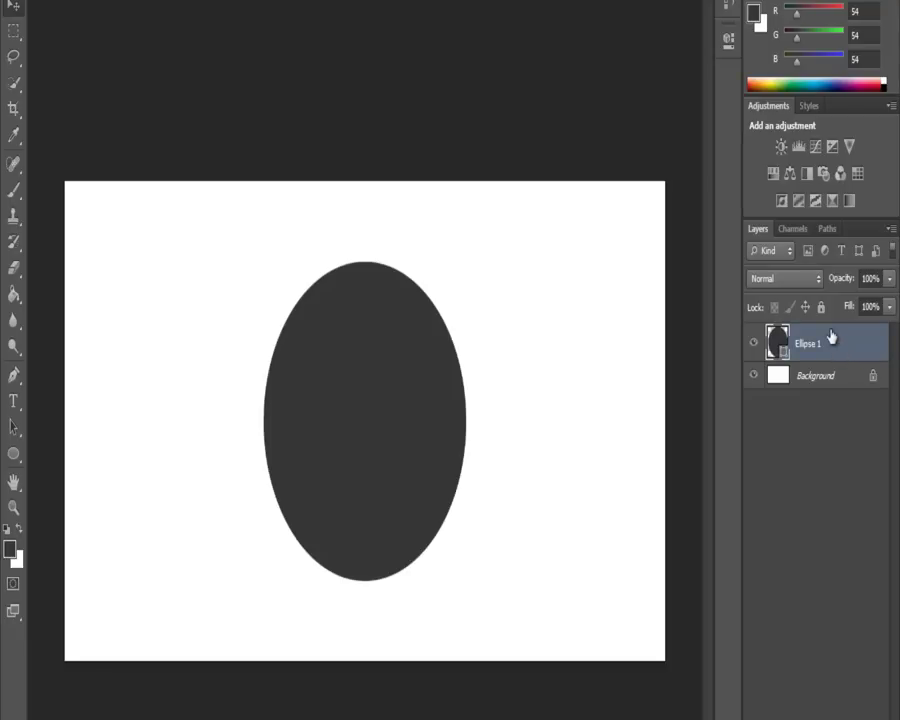
key(ctrl+j)
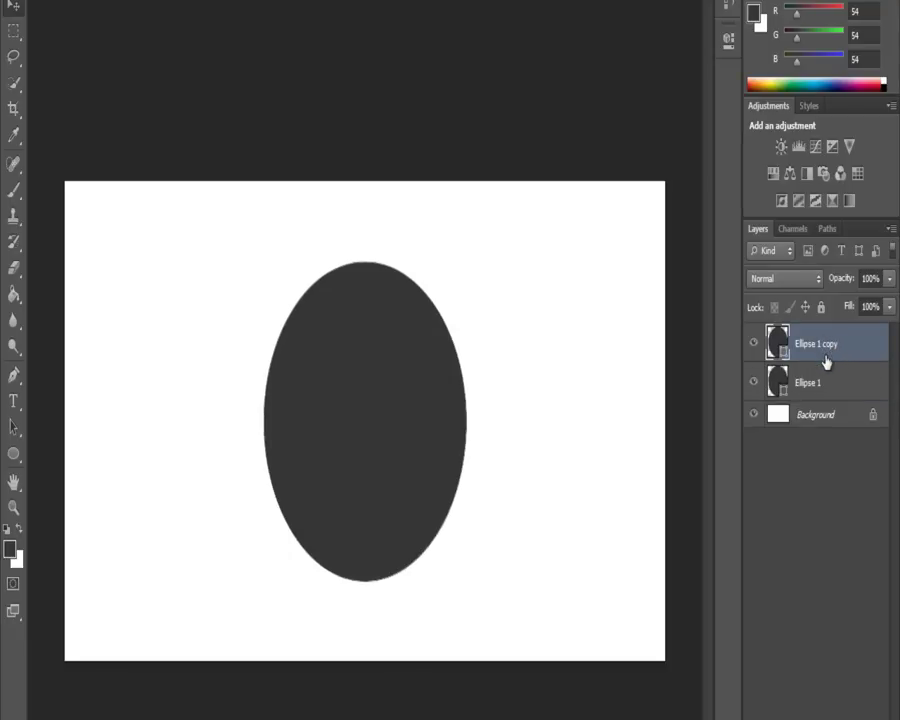
key(ctrl+t)
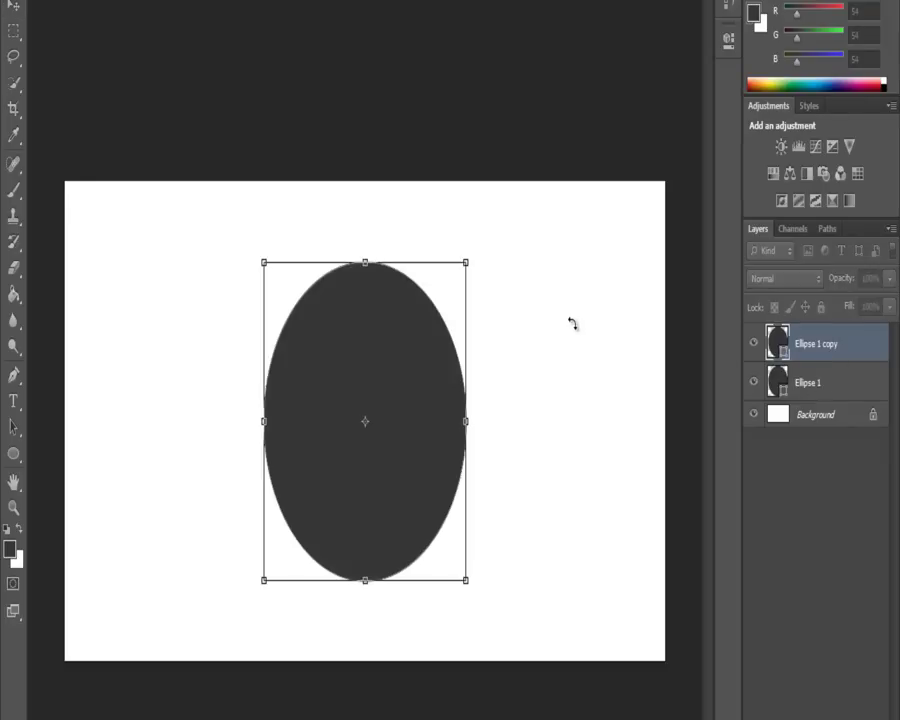
drag(466, 263, 442, 296)
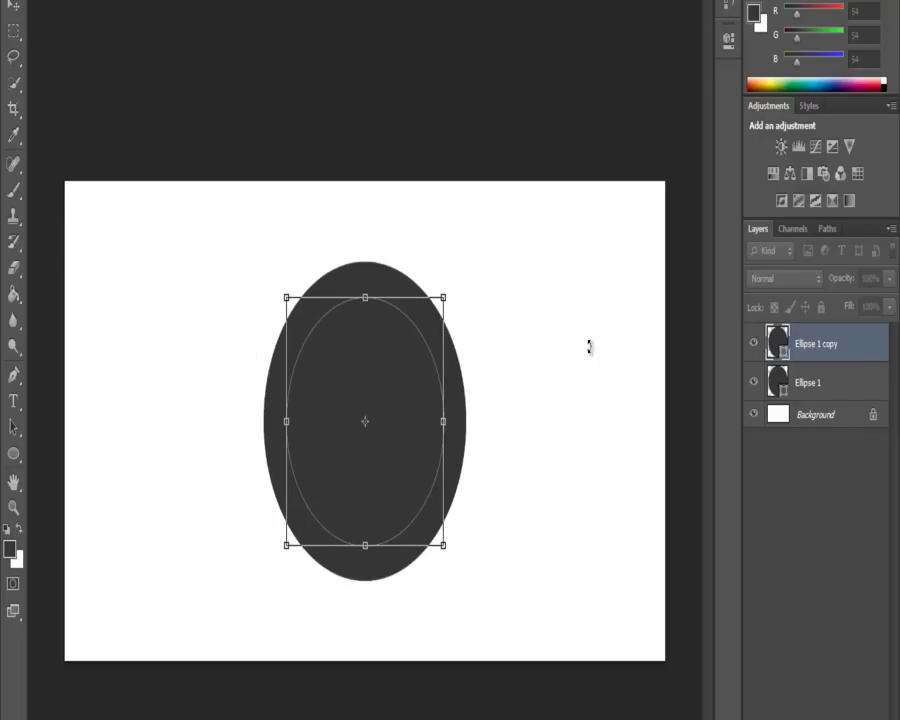
key(Return)
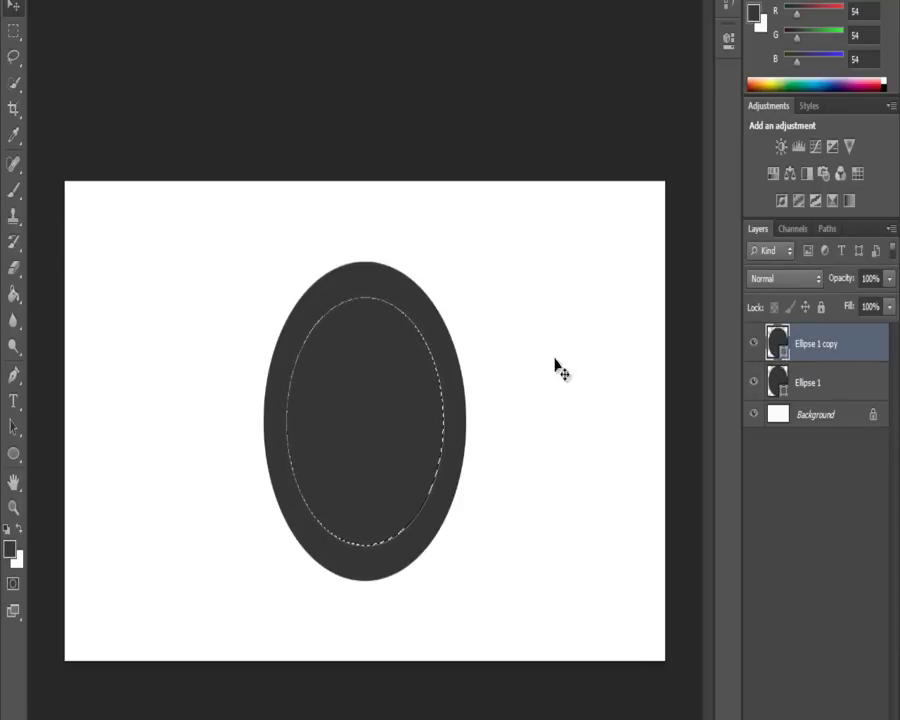
- Select Ellipse 1 and try clearing the inner area, undoing the unwanted dark fills
click(847, 390)
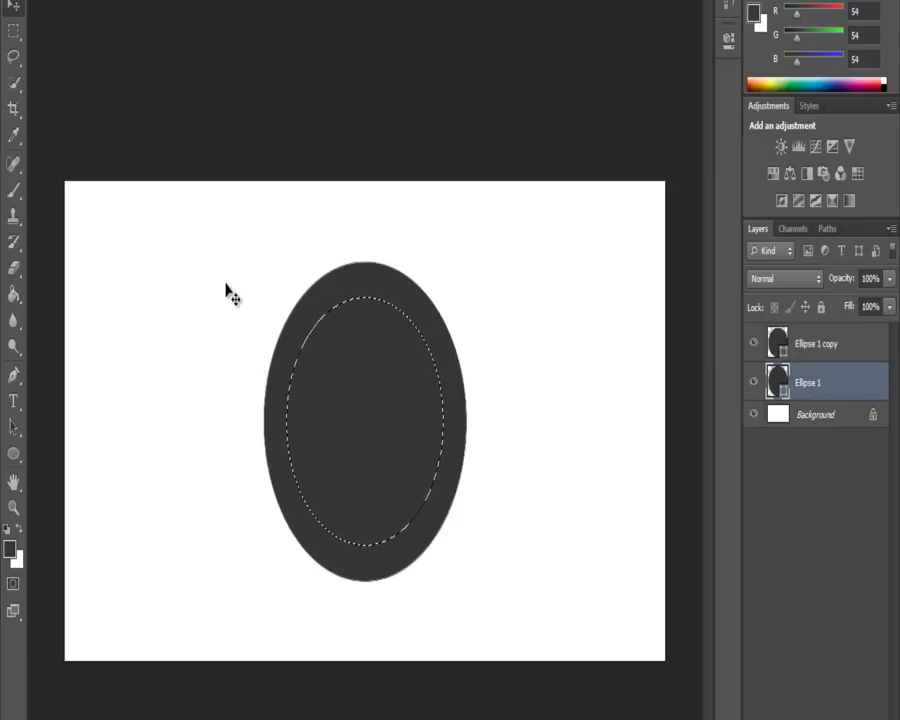
key(alt+BackSpace)
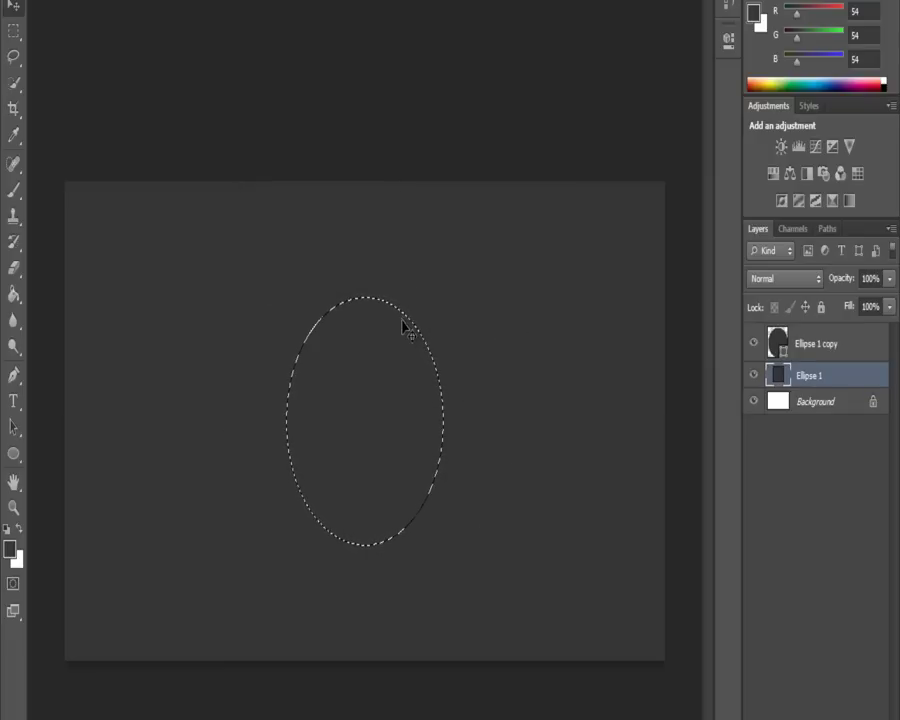
key(ctrl+z)
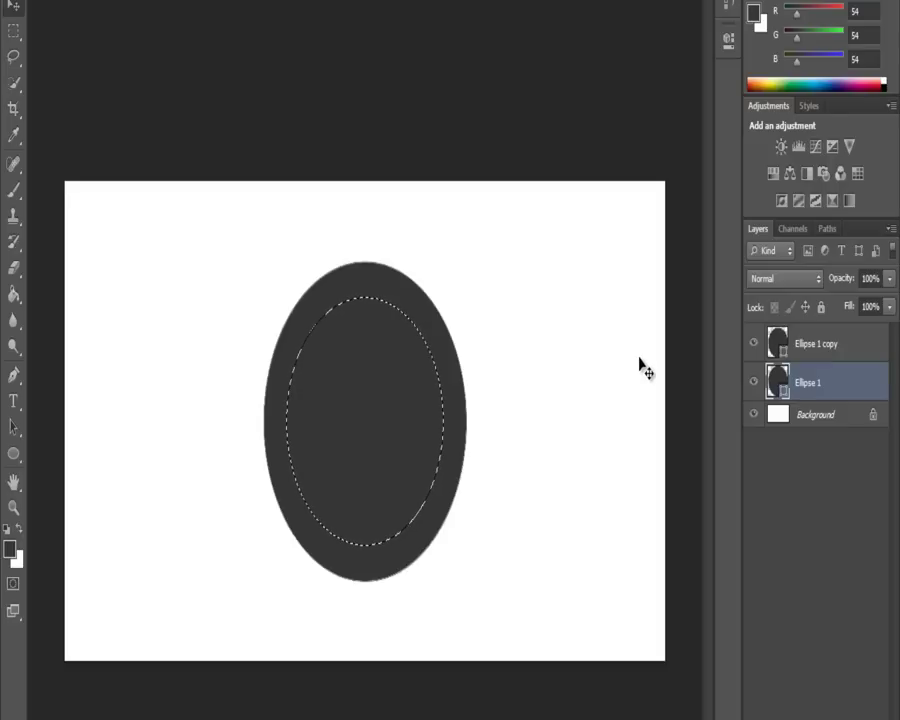
key(alt+BackSpace)
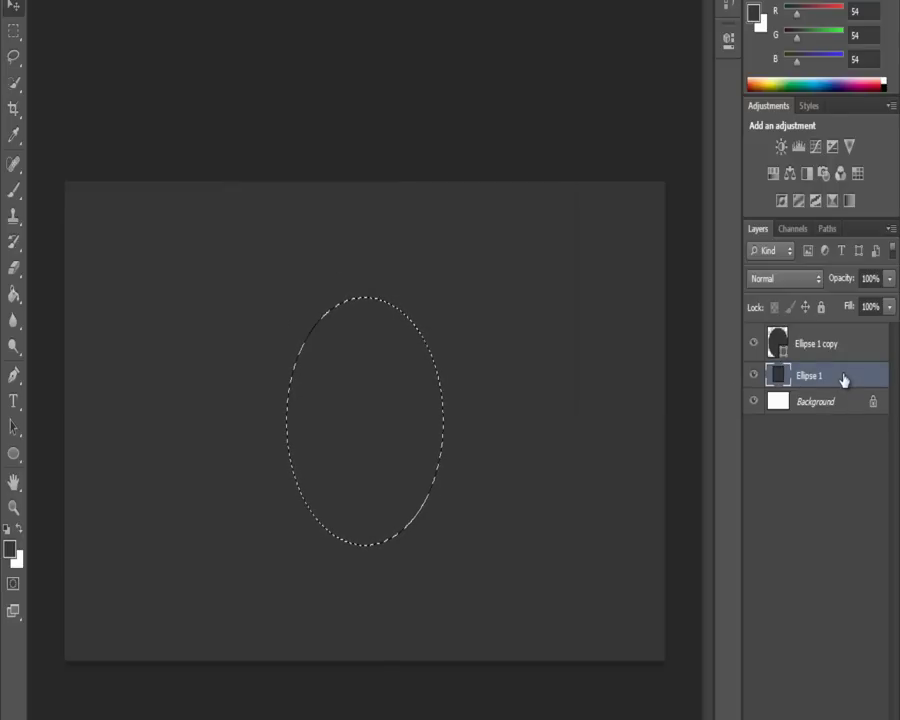
key(ctrl+z)
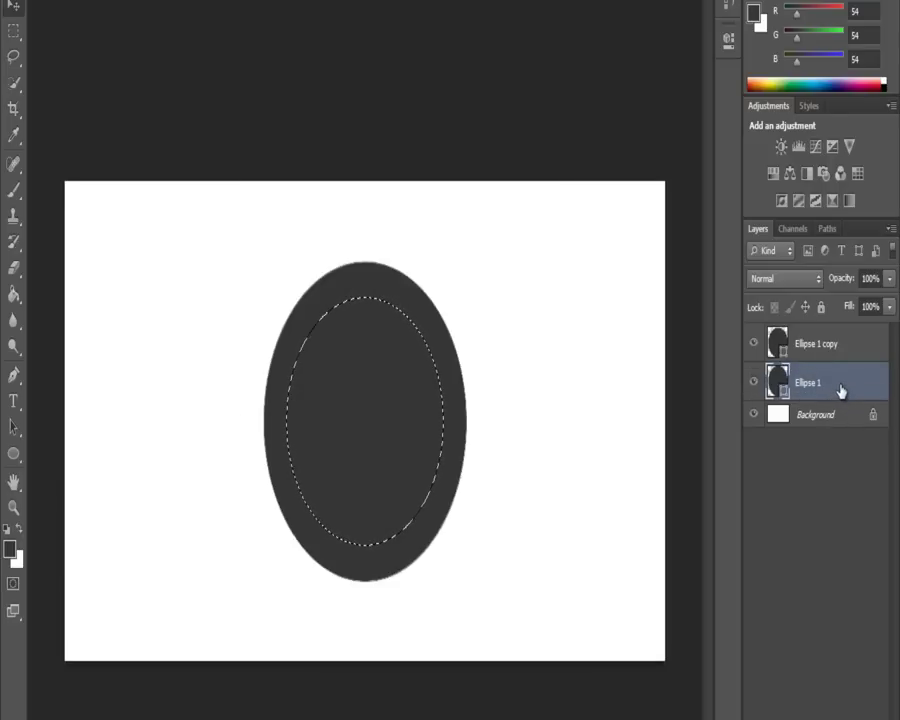
- Rasterize Ellipse 1, cut the inner ellipse out of it, and hide Ellipse 1 copy
right_click(841, 387)
click(737, 279)
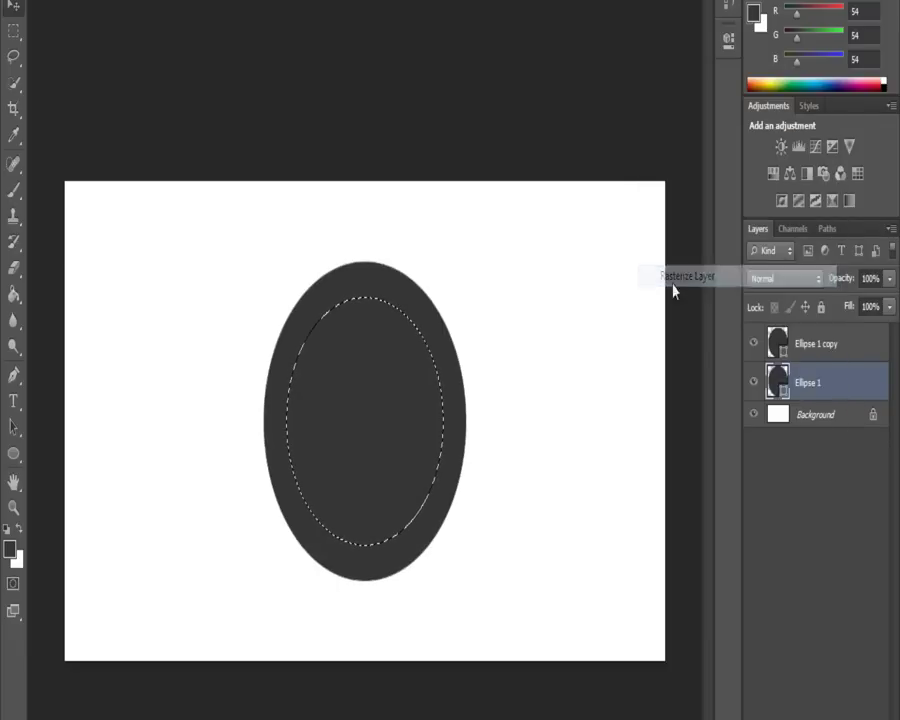
key(ctrl+x)
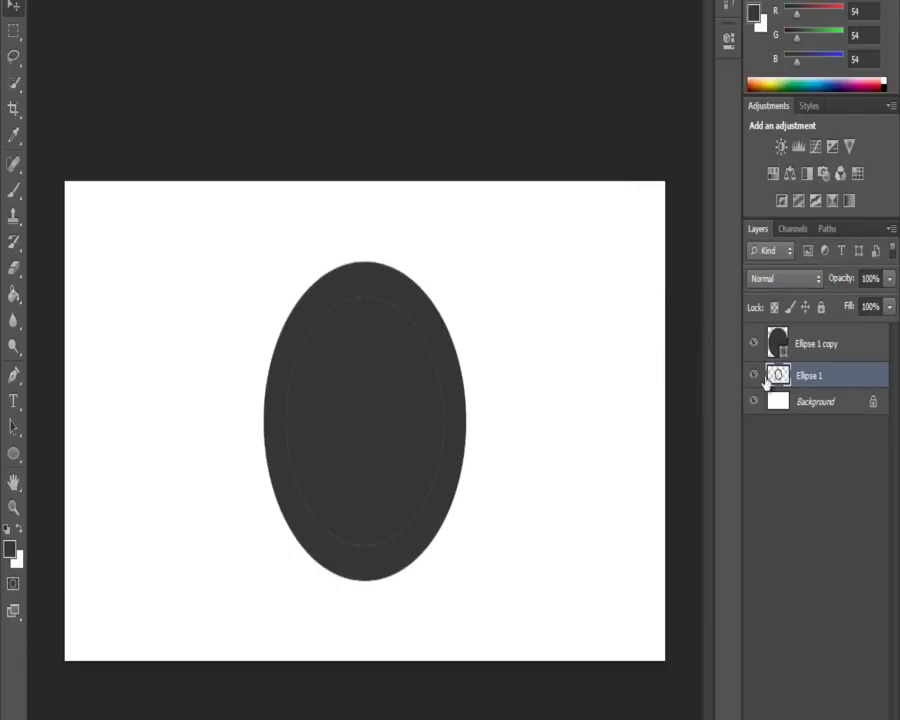
click(790, 347)
click(753, 343)
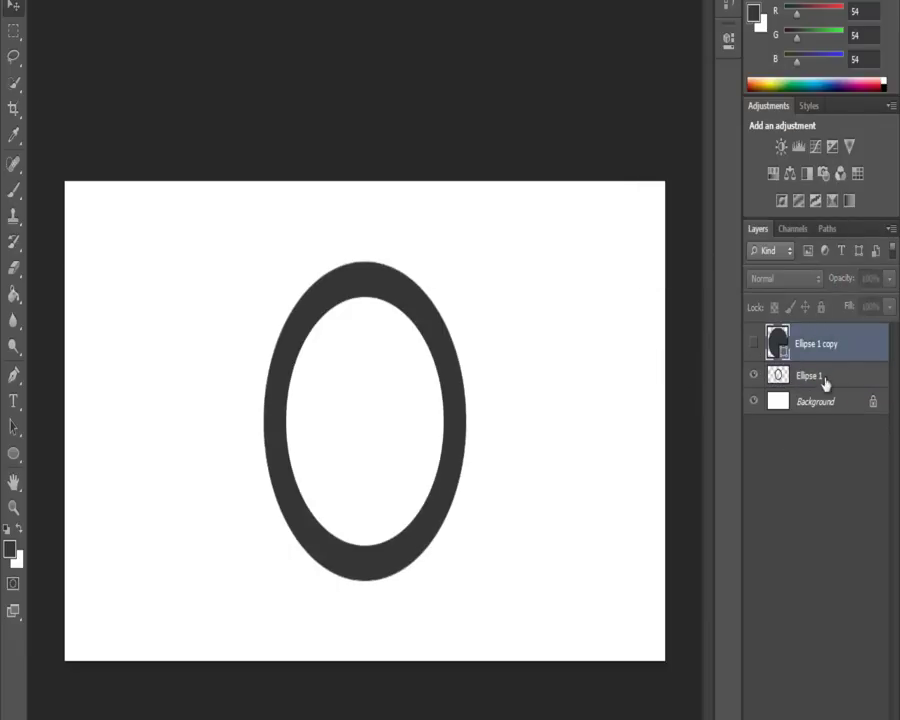
- Delete the hidden ellipse copy layer and zoom in on the ring
key(Delete)
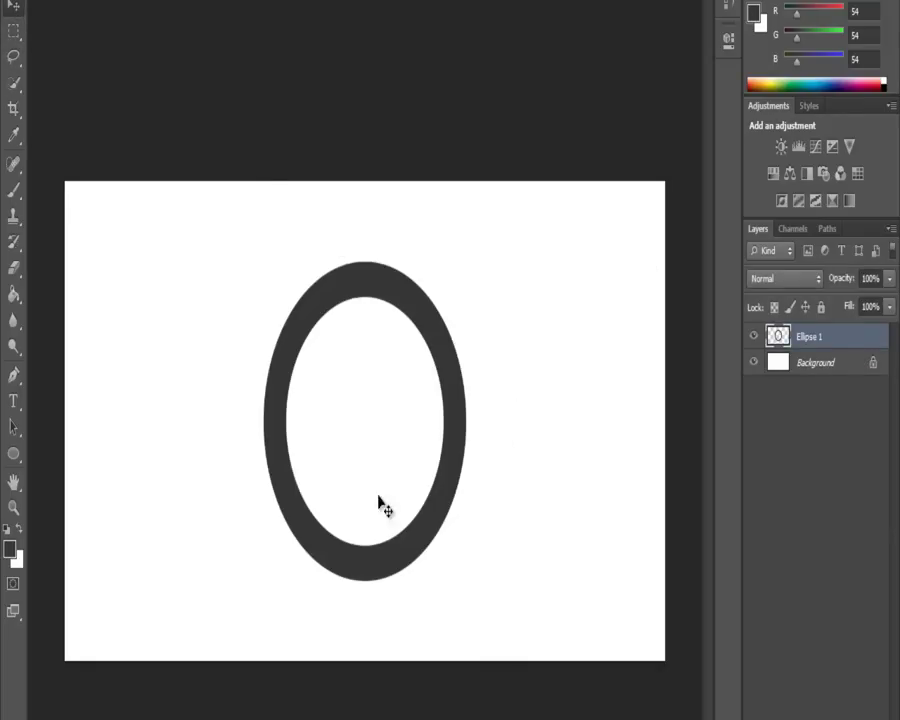
key(ctrl+plus)
key(ctrl+plus)
key(ctrl+plus)
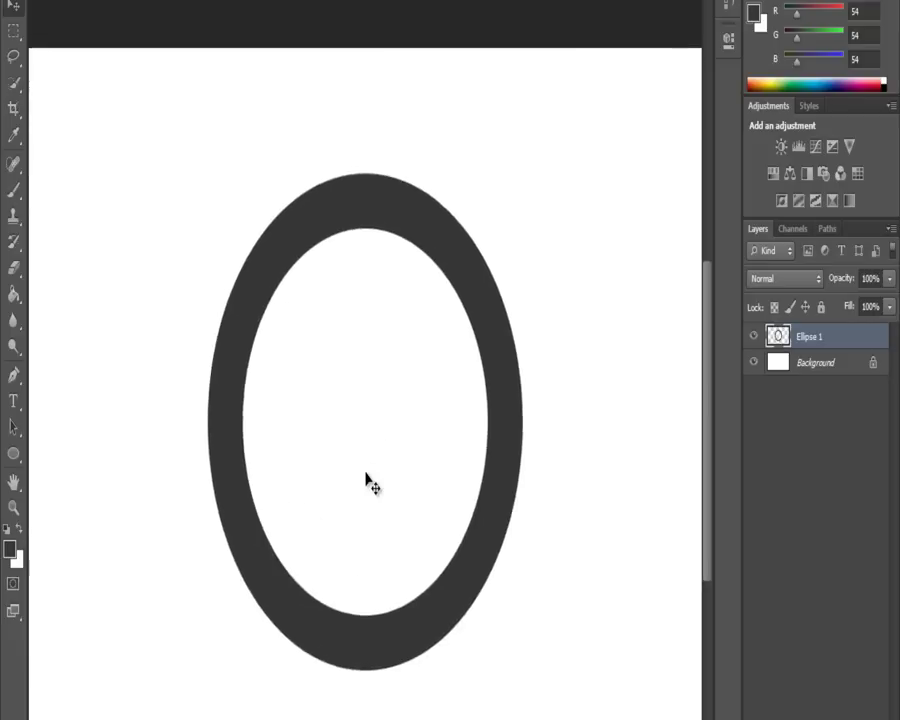
scroll(644, 530, down, 1)
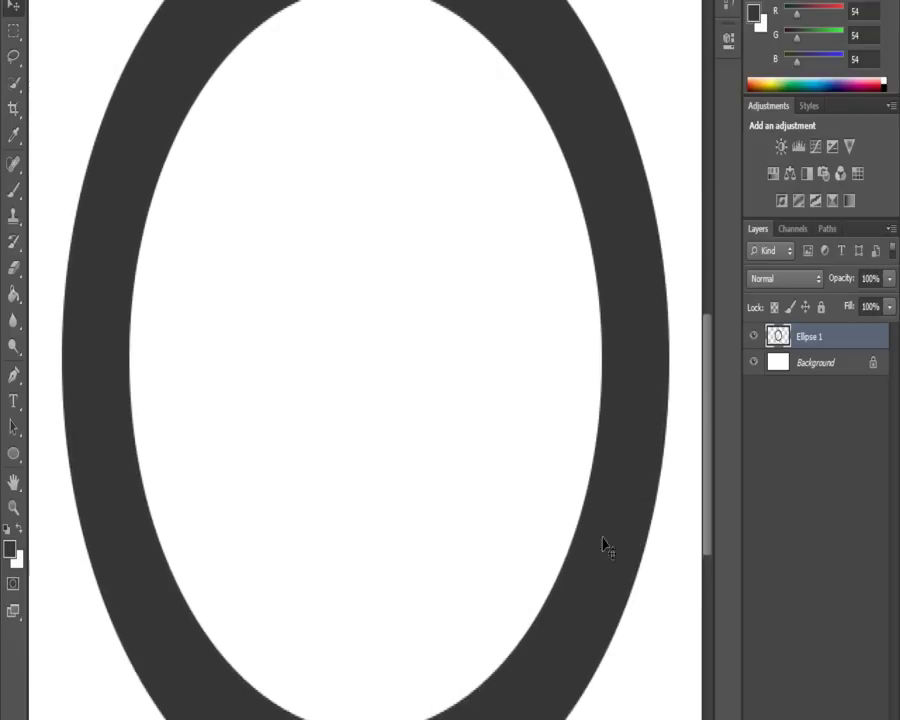
scroll(590, 530, up, 3)
scroll(580, 522, down, 3)
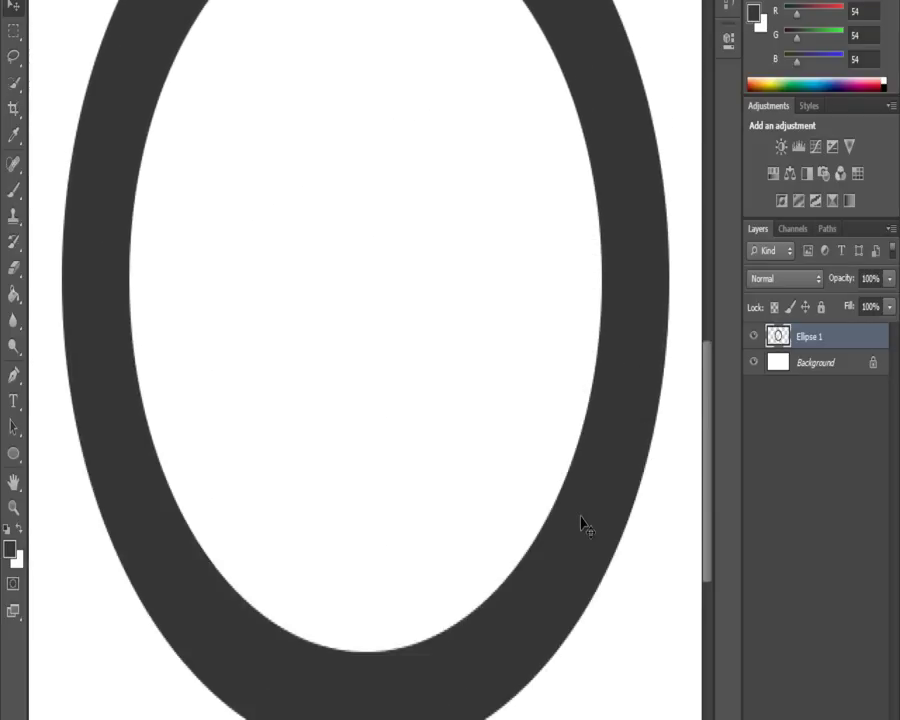
scroll(580, 518, up, 3)
scroll(470, 330, up, 1)
scroll(330, 190, down, 5)
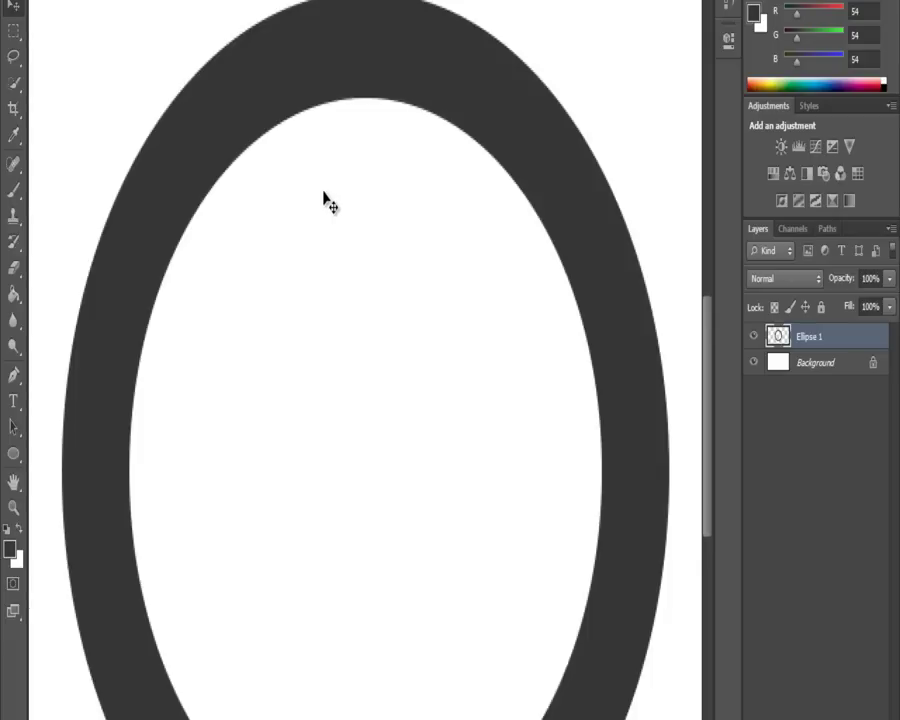
scroll(200, 300, up, 1)
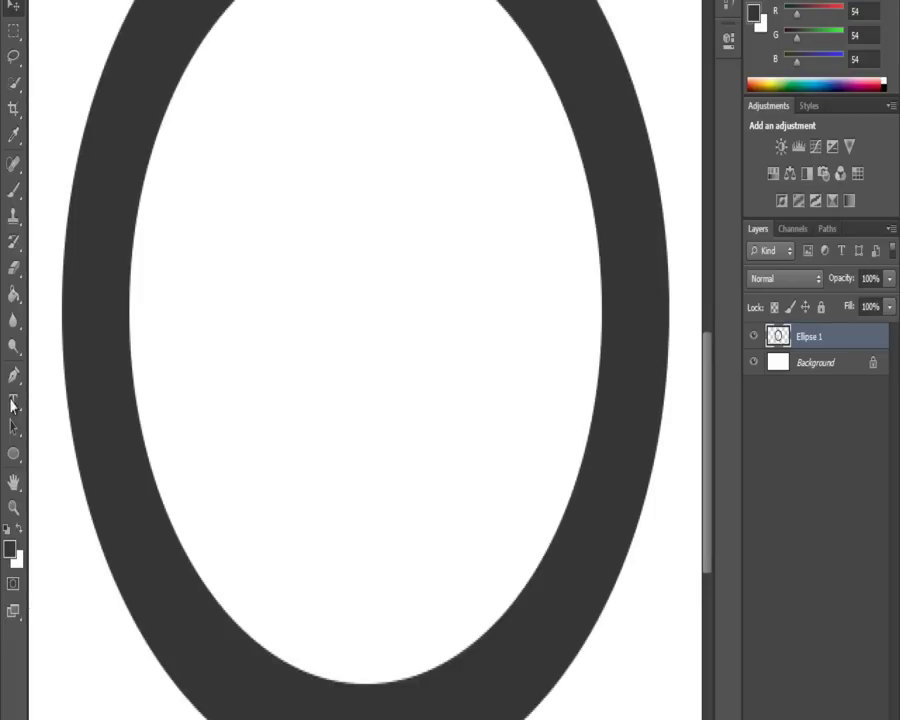
- Lighten the bottom of the dark ring with the Dodge Tool
click(13, 346)
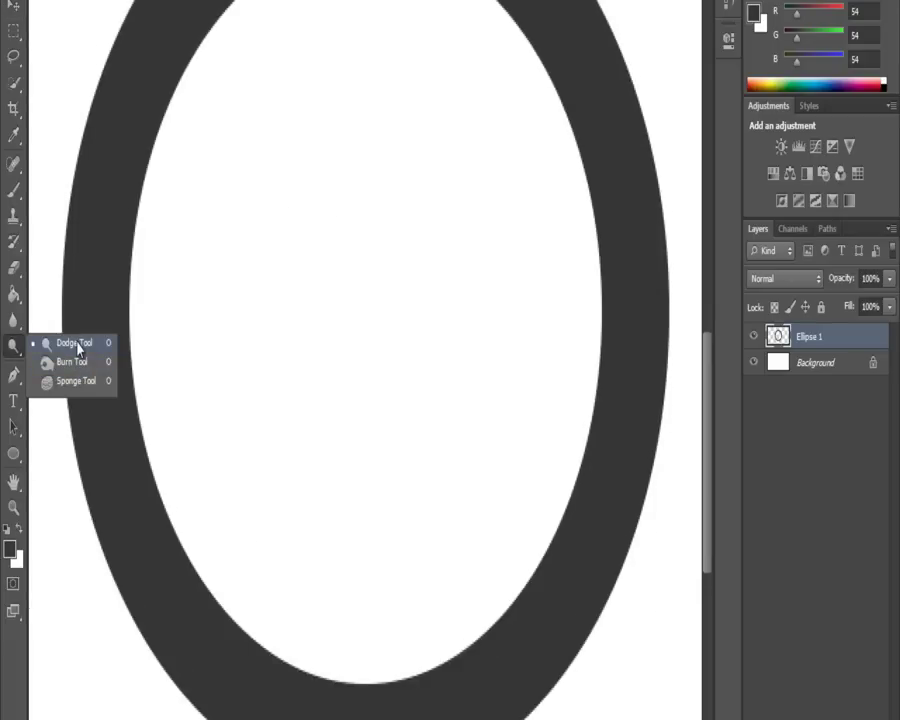
click(77, 350)
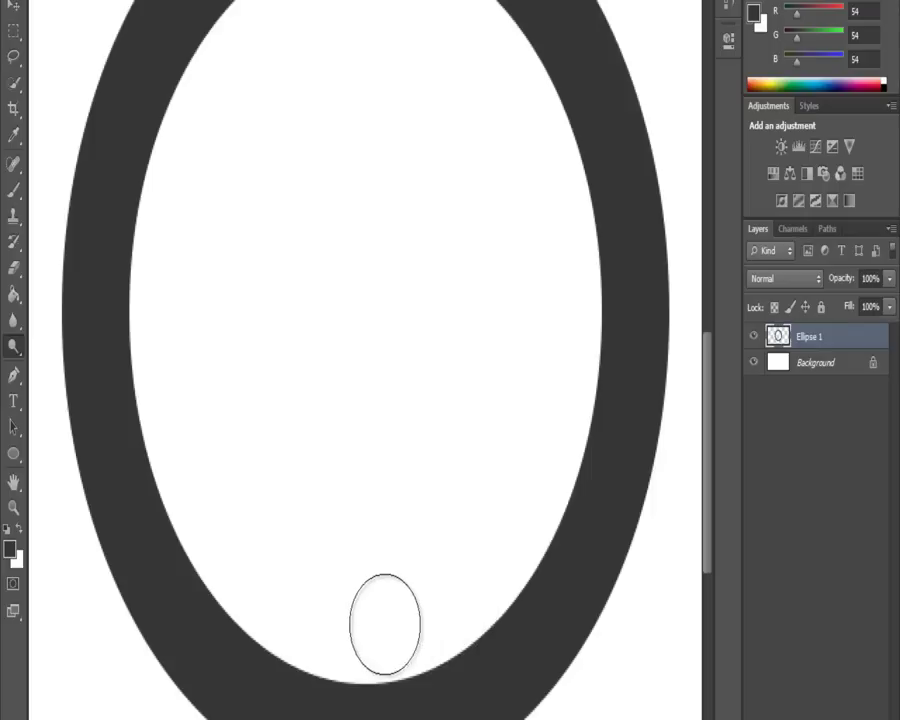
mouse_move(385, 624)
mouse_down()
mouse_move(273, 654)
mouse_move(236, 649)
mouse_move(363, 671)
mouse_move(535, 645)
mouse_move(493, 629)
mouse_move(521, 581)
mouse_move(447, 634)
mouse_move(224, 618)
mouse_move(184, 567)
mouse_move(291, 646)
mouse_move(441, 639)
mouse_move(532, 586)
mouse_move(573, 522)
mouse_up()
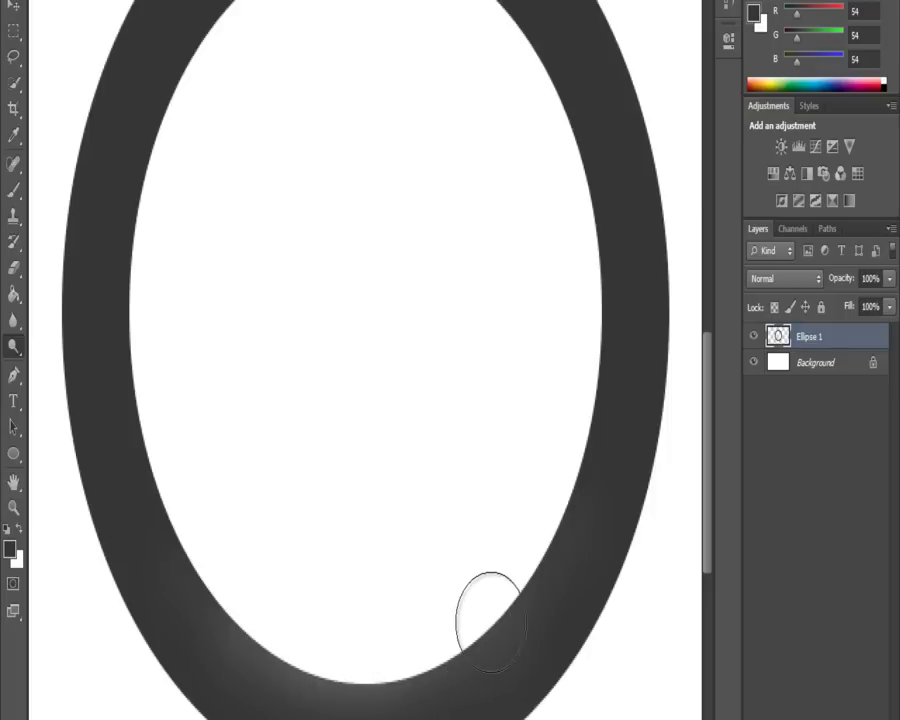
- Dodge along the ring's inner top edge to add a soft highlight
right_click(18, 347)
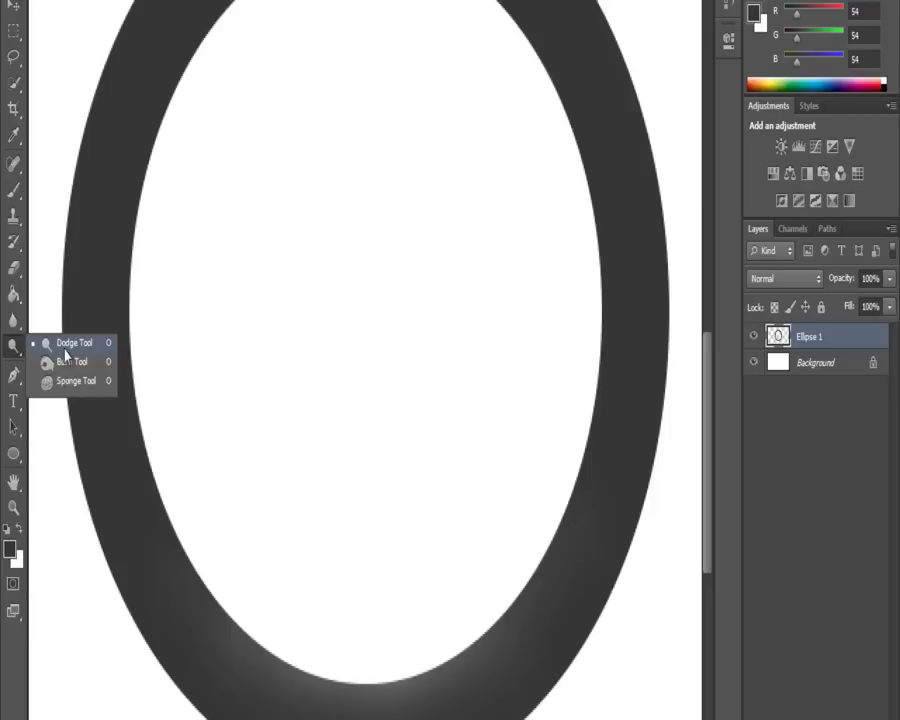
click(66, 362)
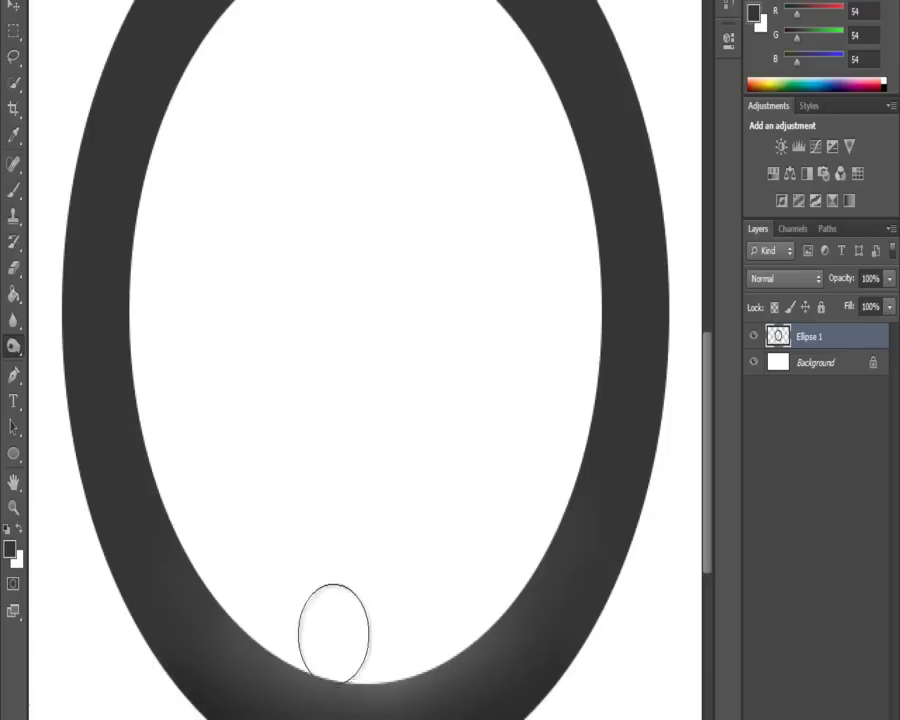
scroll(436, 510, up, 3)
scroll(436, 510, down, 2)
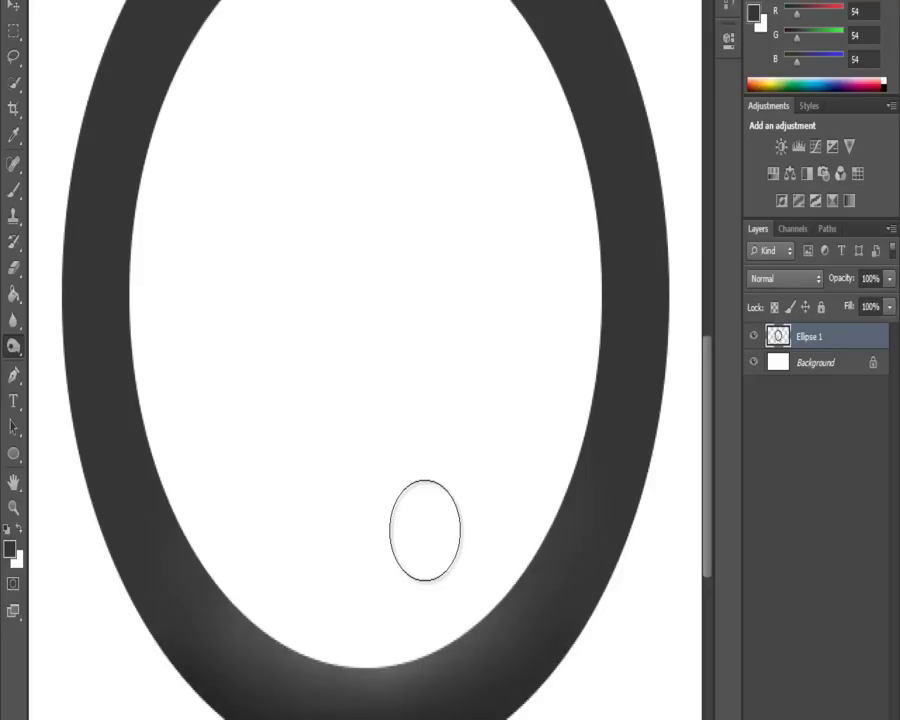
scroll(403, 305, up, 8)
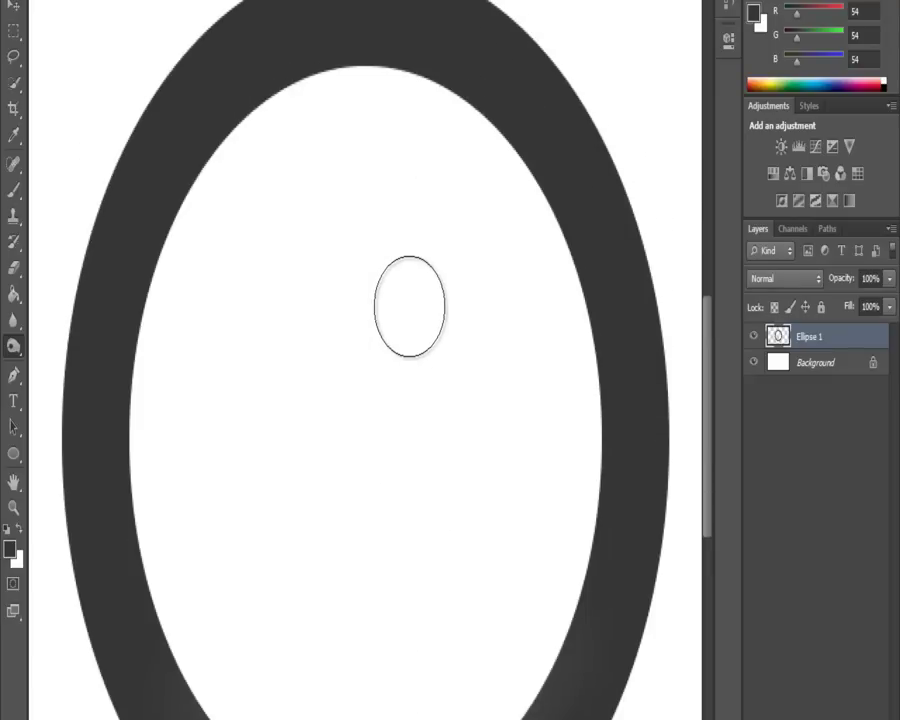
scroll(403, 305, up, 2)
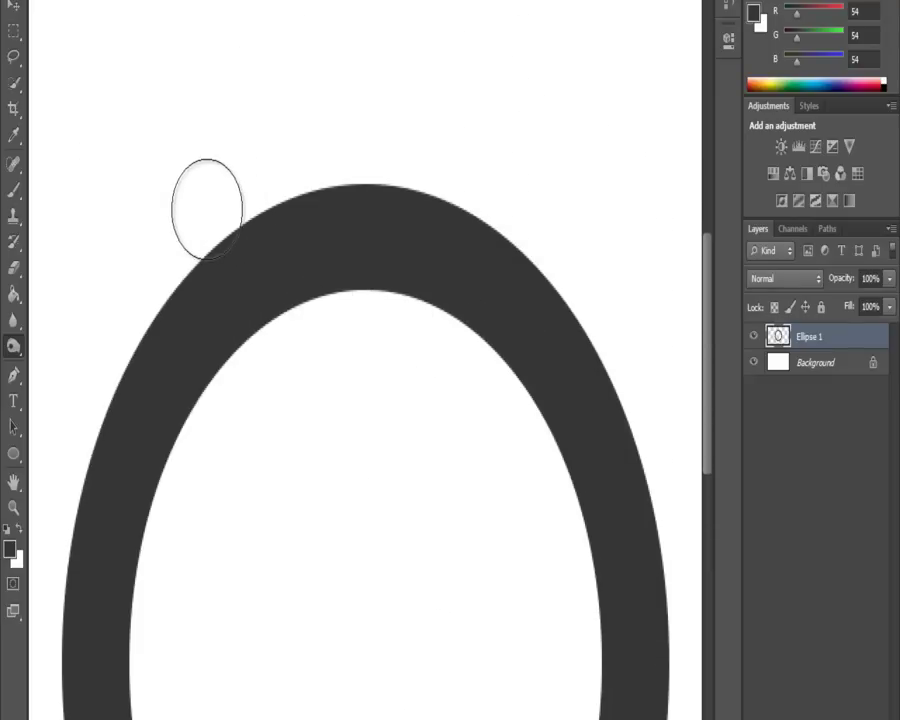
right_click(15, 350)
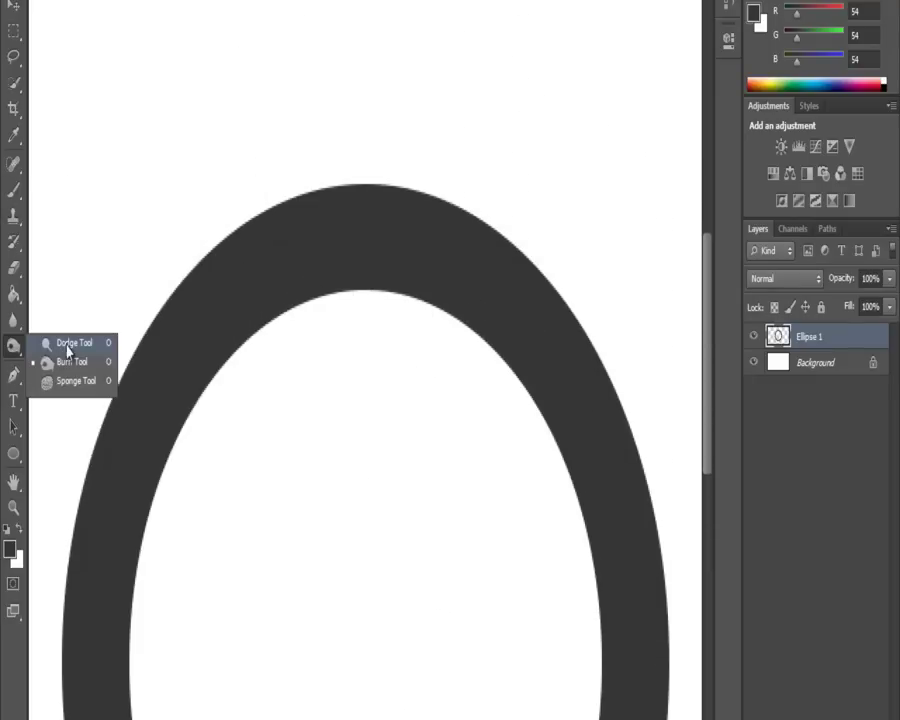
click(68, 345)
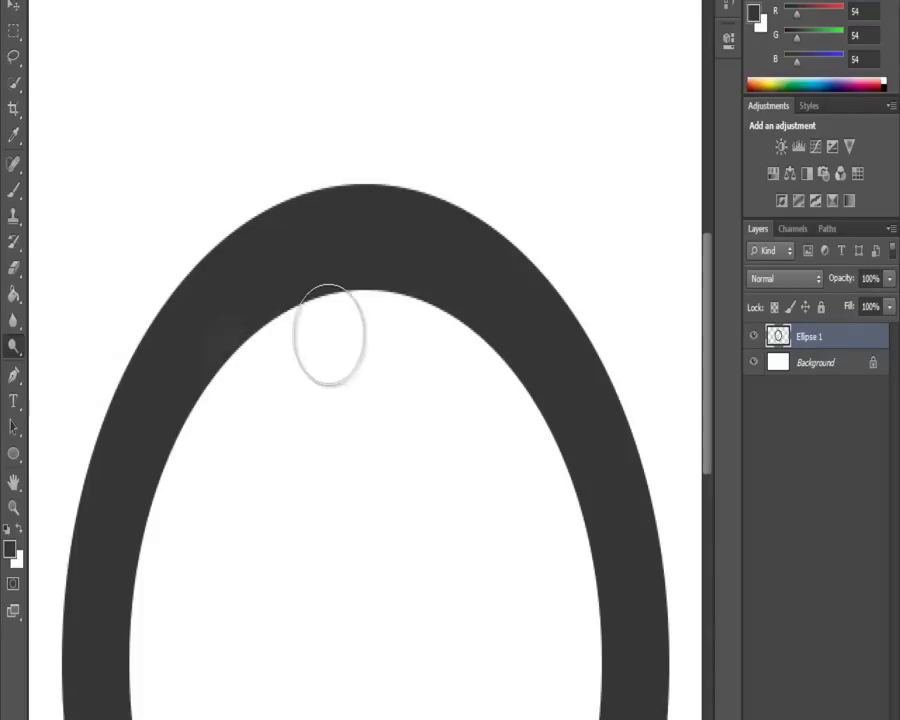
mouse_move(329, 335)
mouse_down()
mouse_move(474, 342)
mouse_move(514, 355)
mouse_move(369, 328)
mouse_move(219, 363)
mouse_move(317, 325)
mouse_move(439, 325)
mouse_move(511, 345)
mouse_move(336, 301)
mouse_move(200, 323)
mouse_move(203, 367)
mouse_move(241, 376)
mouse_move(259, 347)
mouse_move(371, 314)
mouse_move(438, 323)
mouse_move(388, 309)
mouse_move(489, 316)
mouse_move(464, 337)
mouse_move(447, 306)
mouse_move(317, 309)
mouse_move(294, 345)
mouse_move(383, 299)
mouse_move(412, 295)
mouse_move(320, 333)
mouse_up()
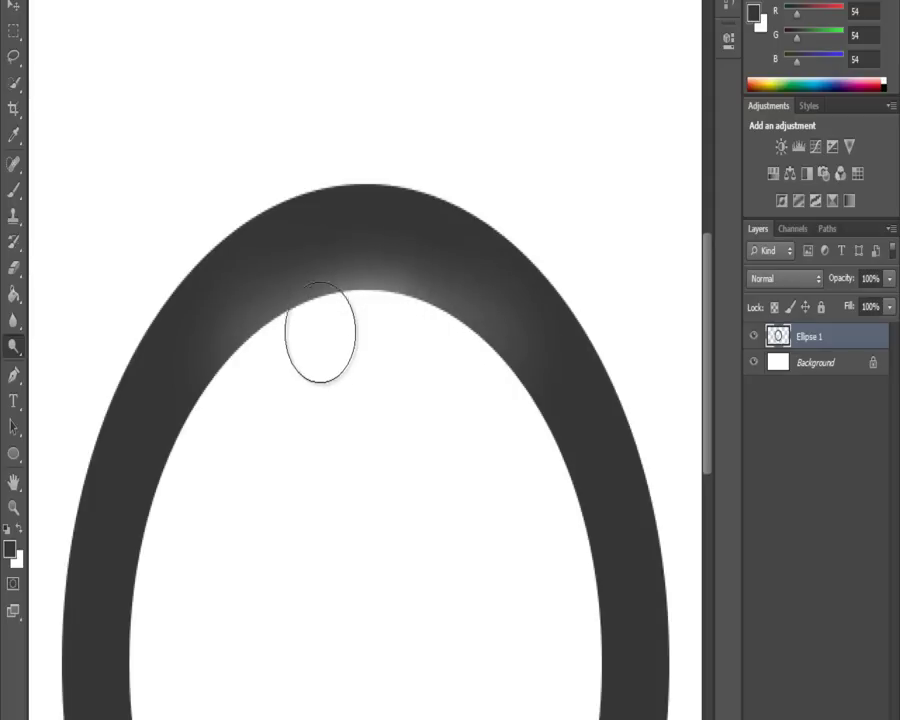
- Burn along the ring's outer top edge with the Burn Tool
right_click(14, 346)
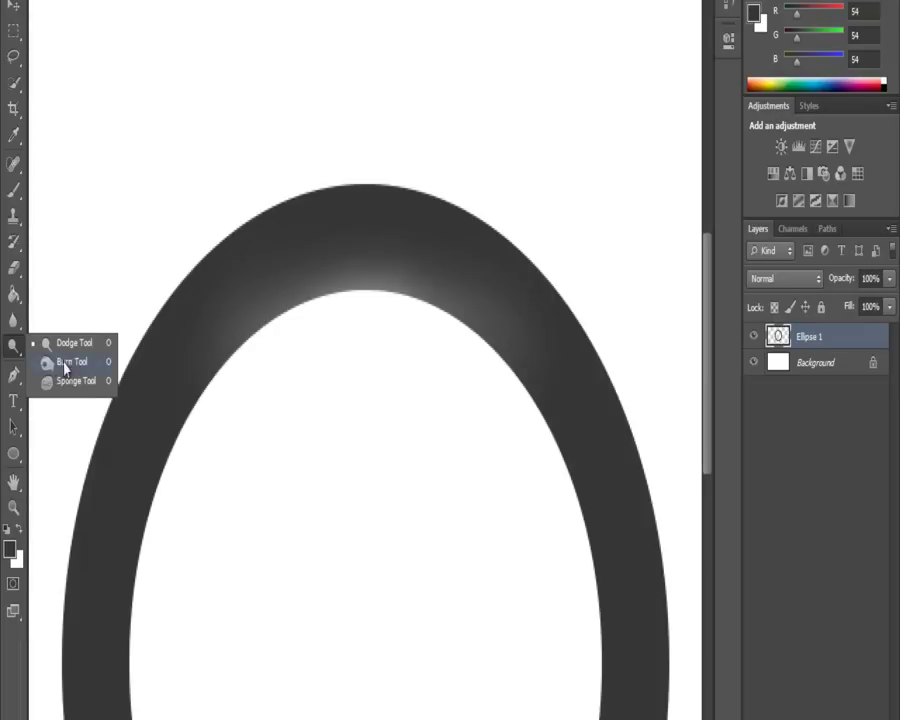
click(84, 362)
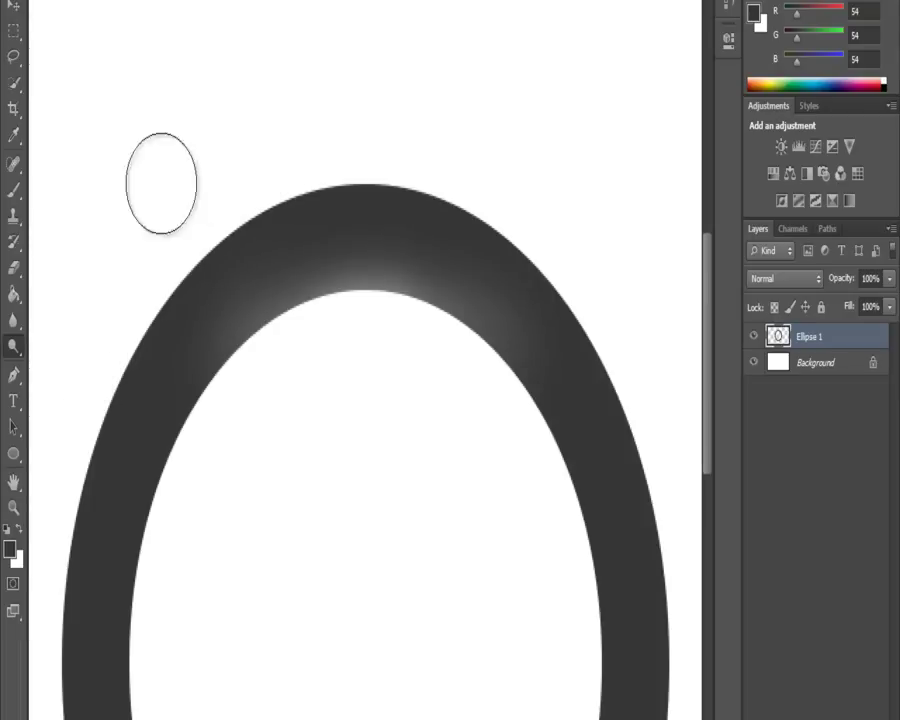
right_click(15, 346)
click(76, 362)
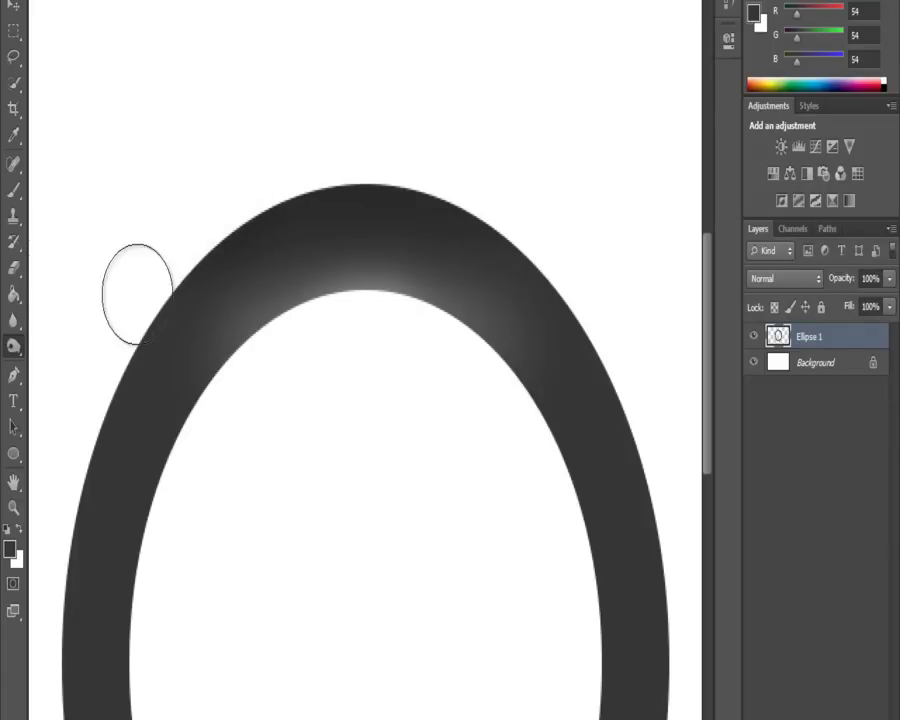
mouse_move(137, 294)
mouse_down()
mouse_move(136, 336)
mouse_move(414, 205)
mouse_move(491, 216)
mouse_move(570, 280)
mouse_up()
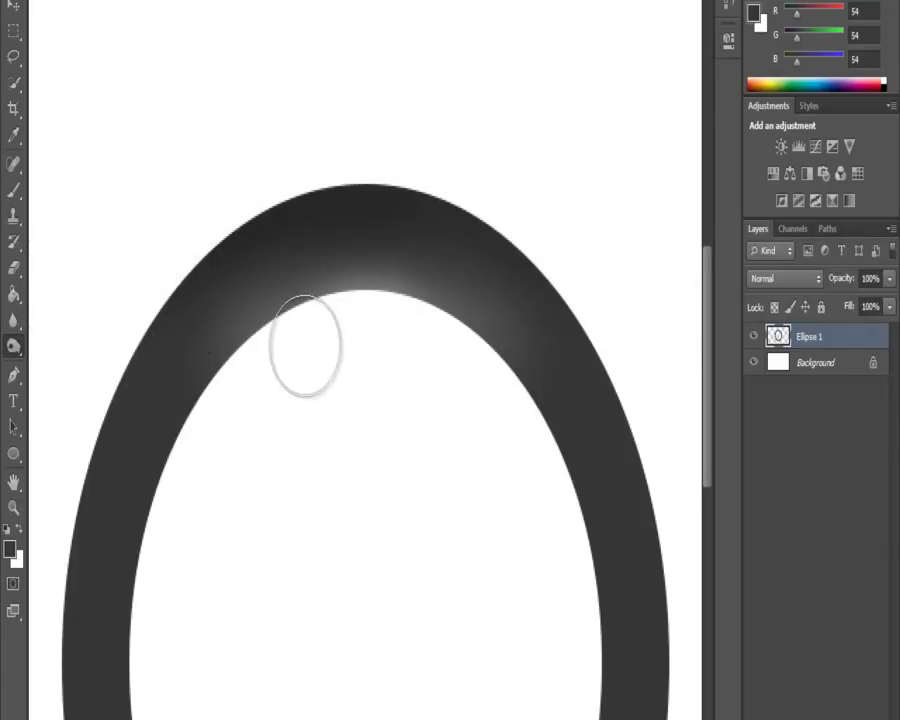
- Zoom out with Ctrl+- to view the whole shaded ring
scroll(378, 346, down, 5)
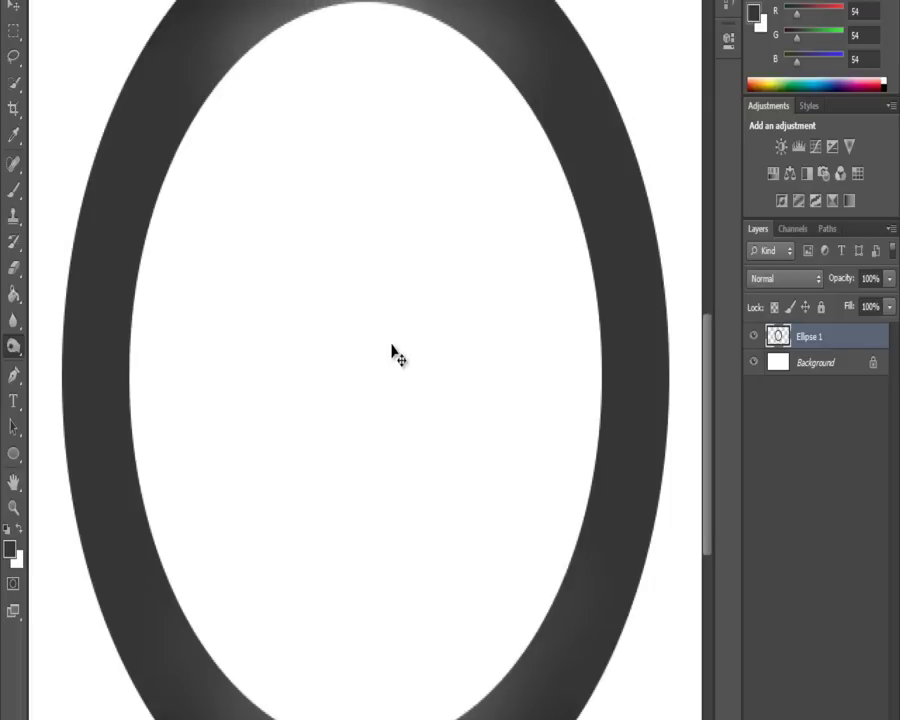
key(ctrl+minus)
key(ctrl+minus)
scroll(448, 364, up, 2)
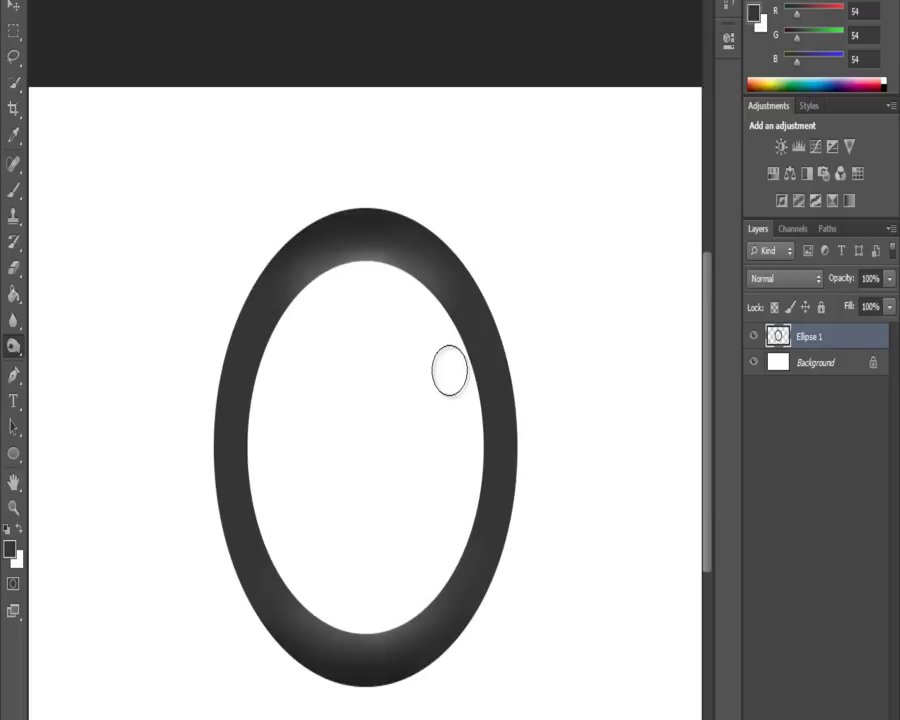
scroll(455, 366, down, 1)
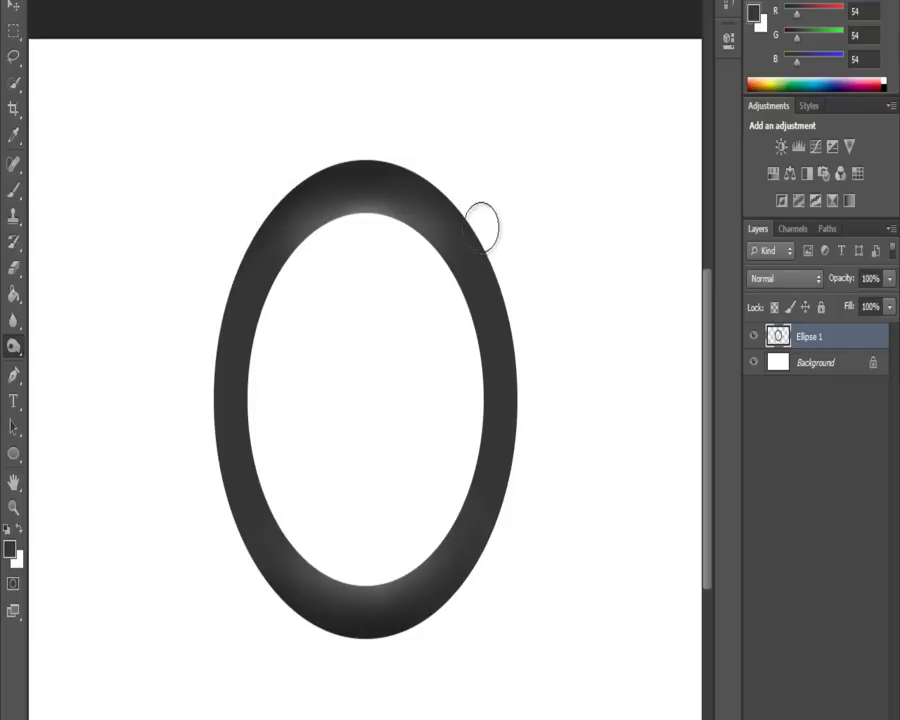
click(13, 6)
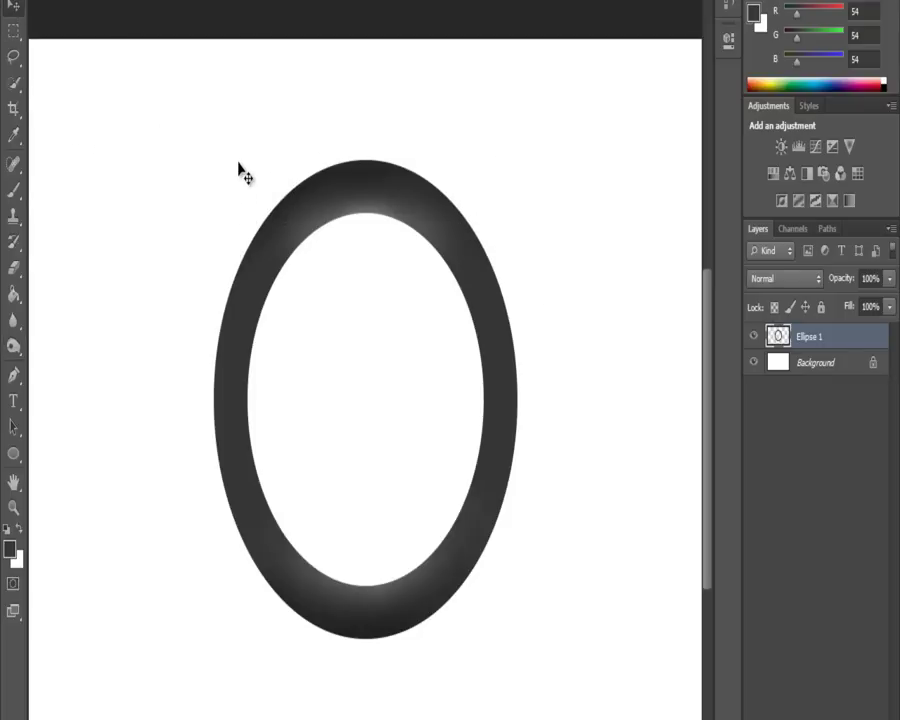
- Draw a new ellipse, Ellipse 2, over the ring's interior and centre it inside the ring
right_click(14, 458)
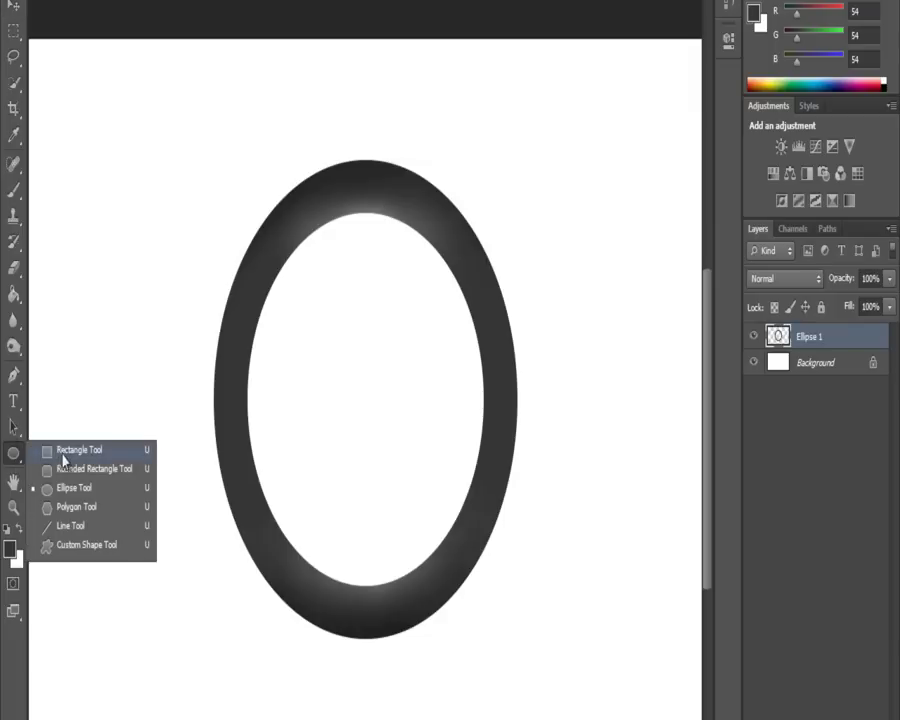
click(70, 488)
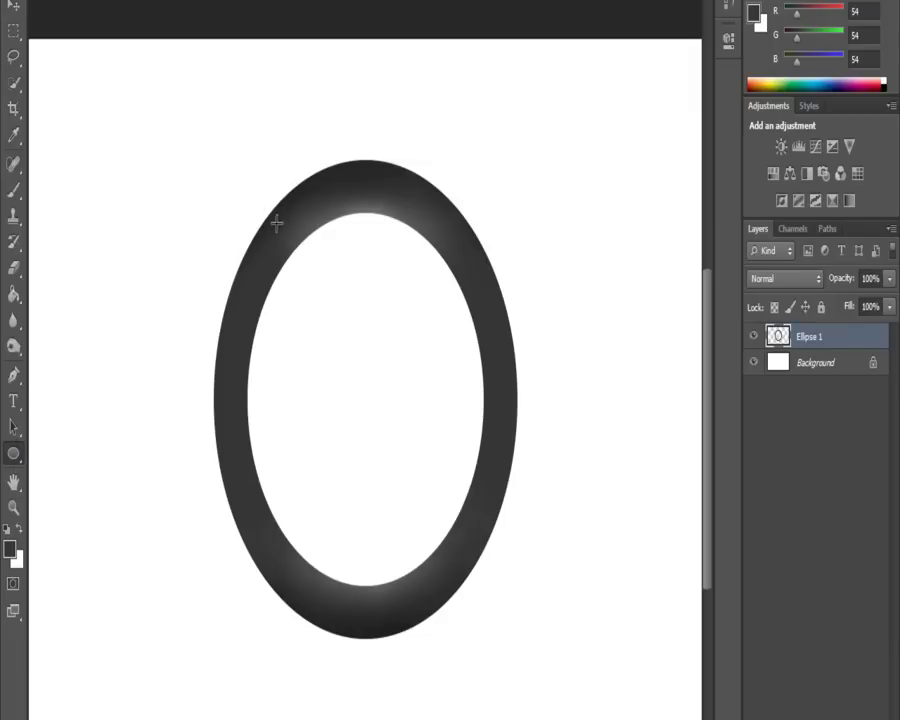
drag(276, 224, 498, 598)
key(v)
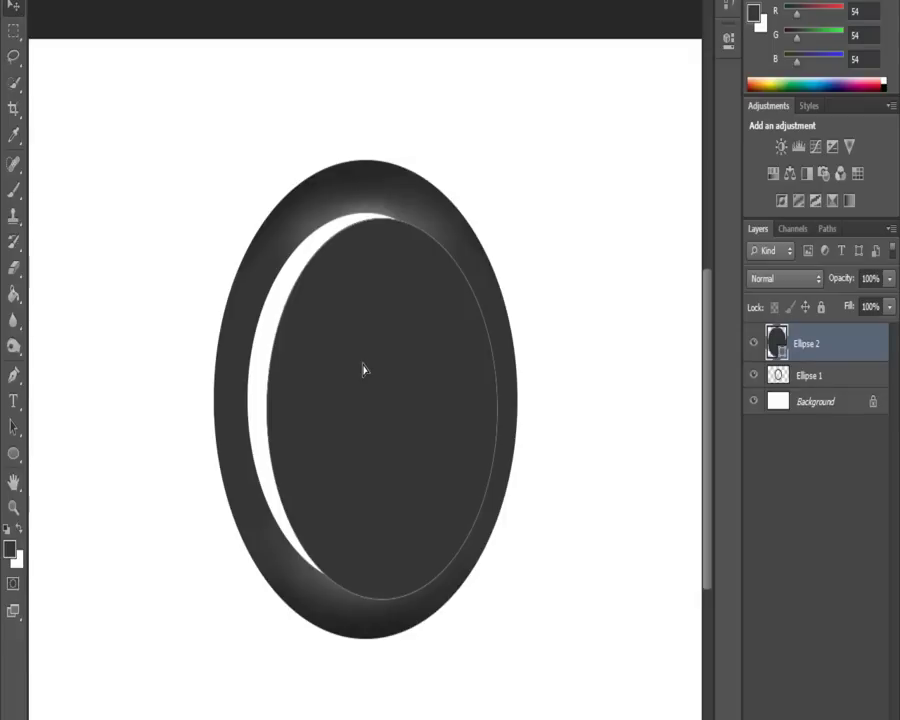
drag(363, 370, 354, 359)
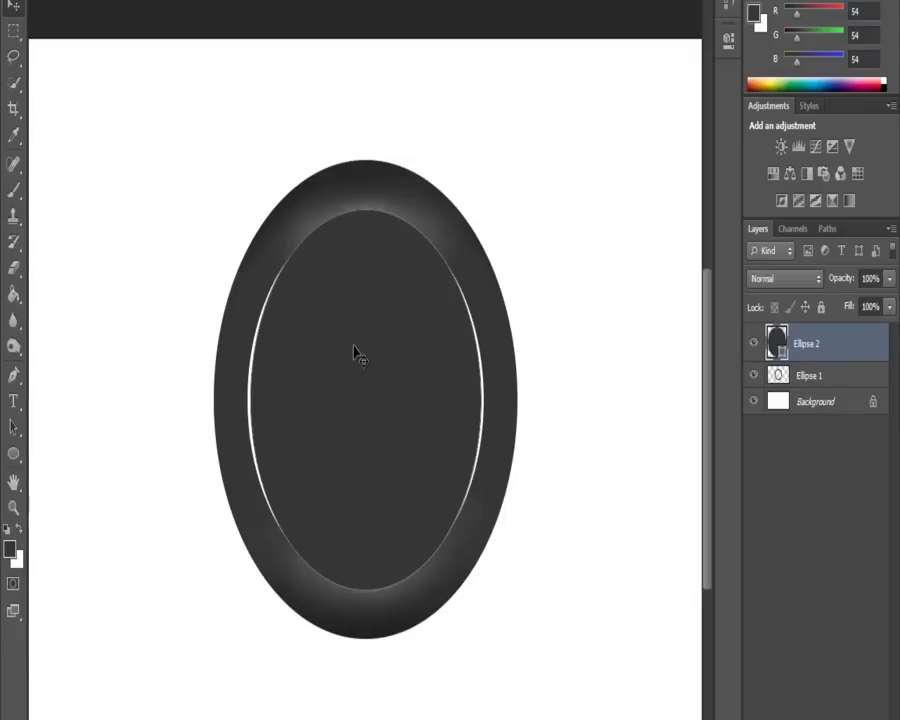
- Free-transform Ellipse 2 wider, then stretch it to 12.79 cm tall to fit the frame
key(ctrl+t)
drag(479, 400, 488, 400)
drag(249, 401, 240, 400)
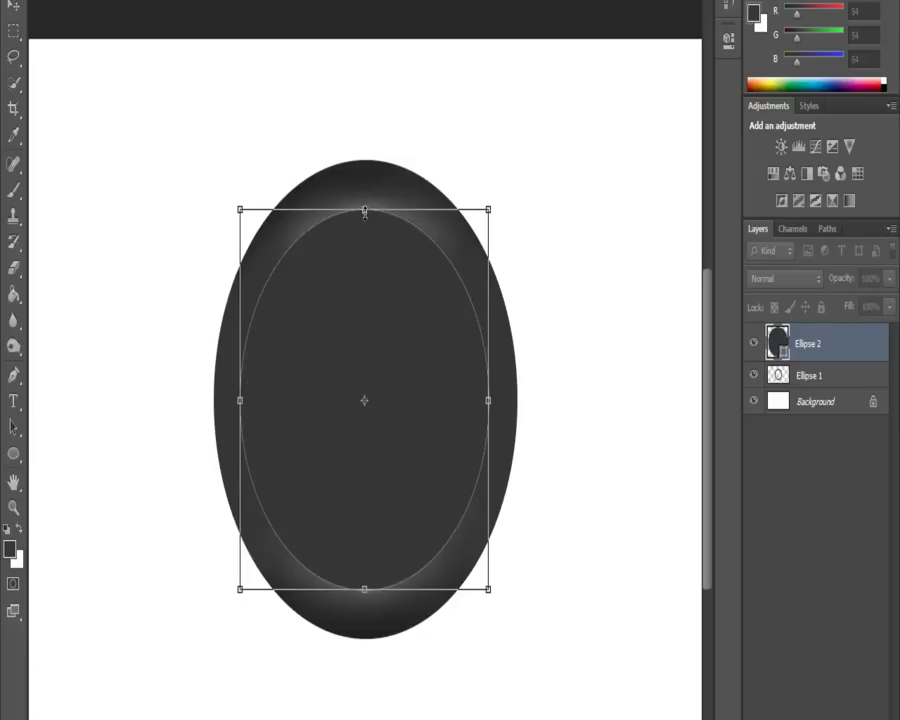
key(Return)
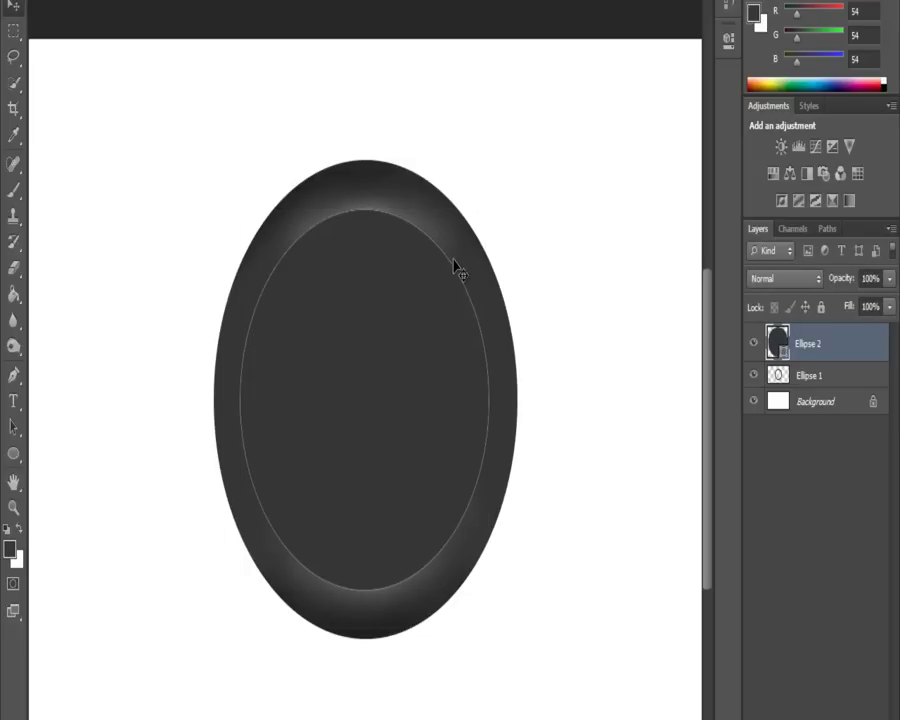
key(ctrl+t)
drag(365, 205, 372, 229)
drag(365, 592, 364, 594)
key(Return)
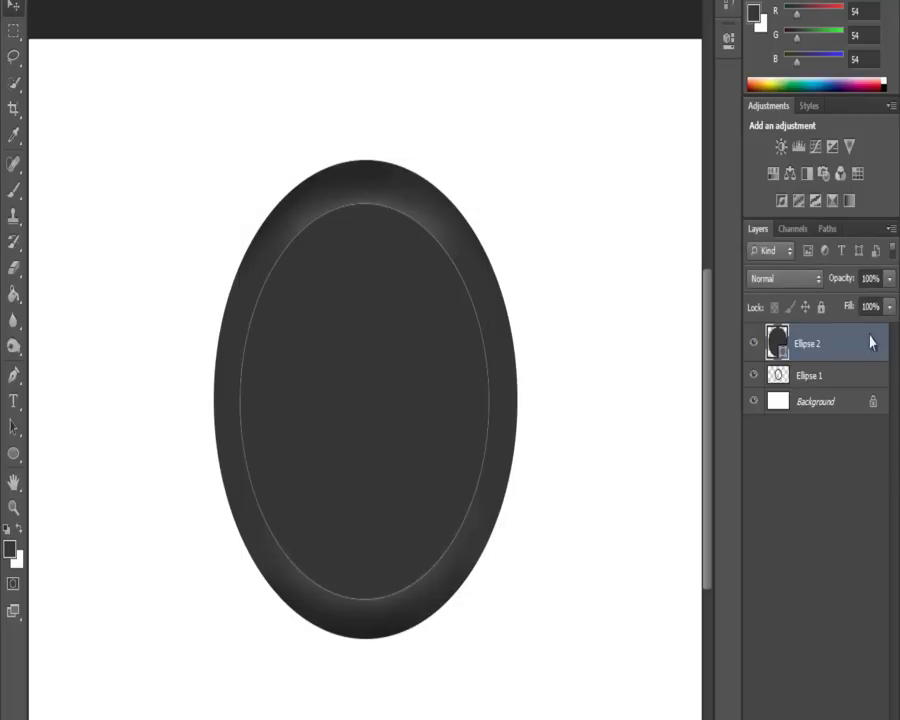
- Move Ellipse 2 below Ellipse 1 in the layer stack and select it
drag(836, 357, 832, 388)
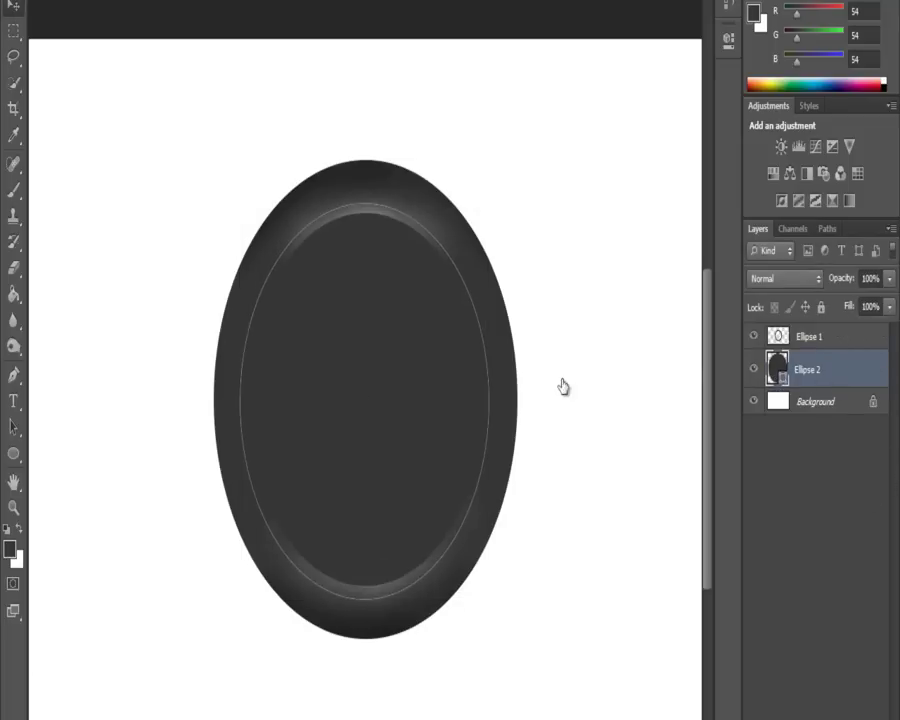
click(826, 460)
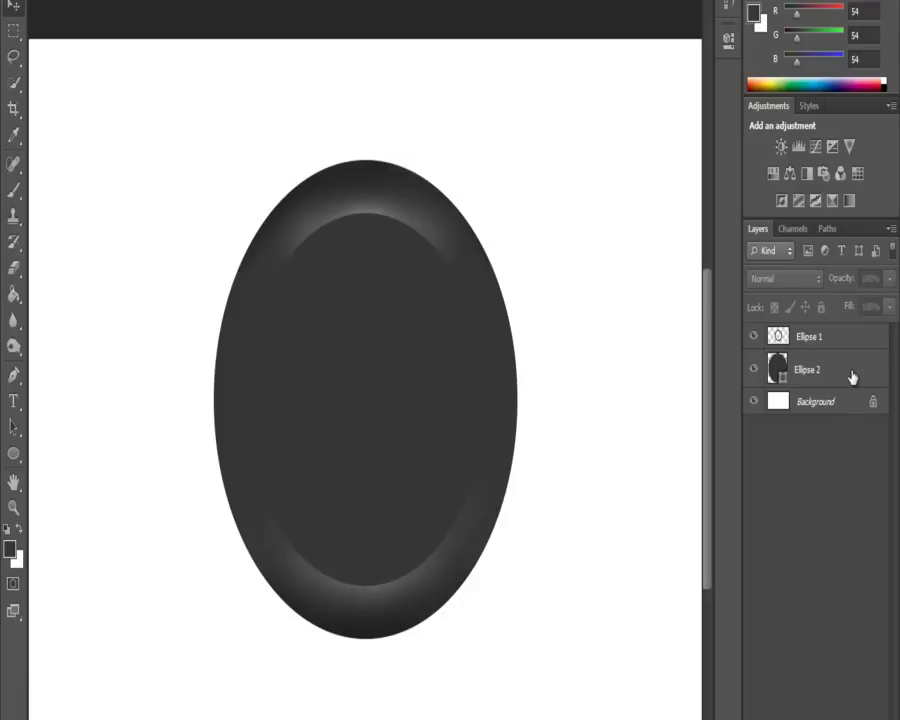
click(833, 378)
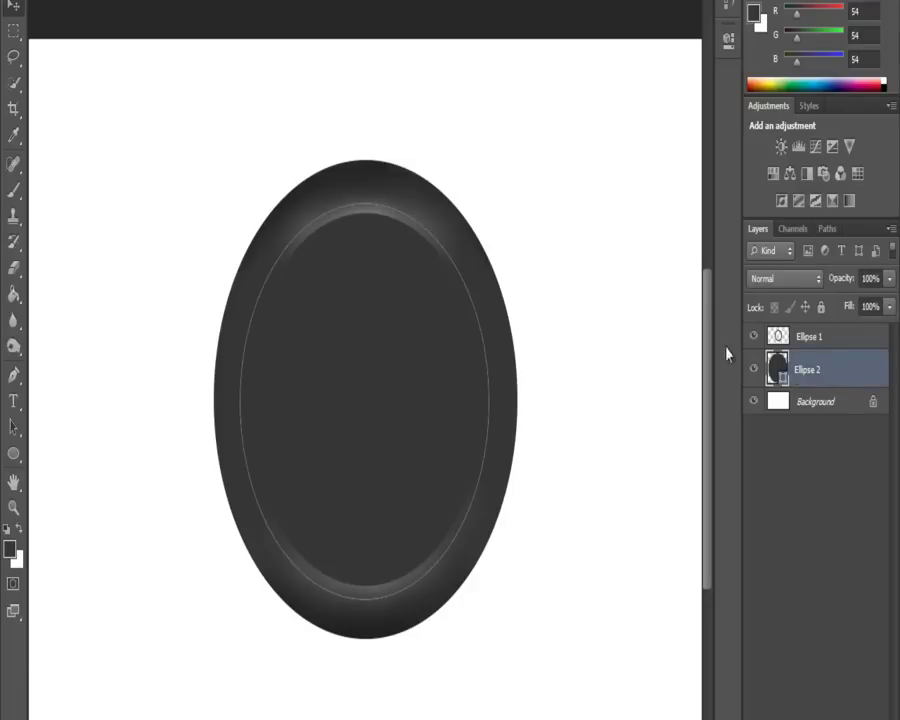
click(832, 341)
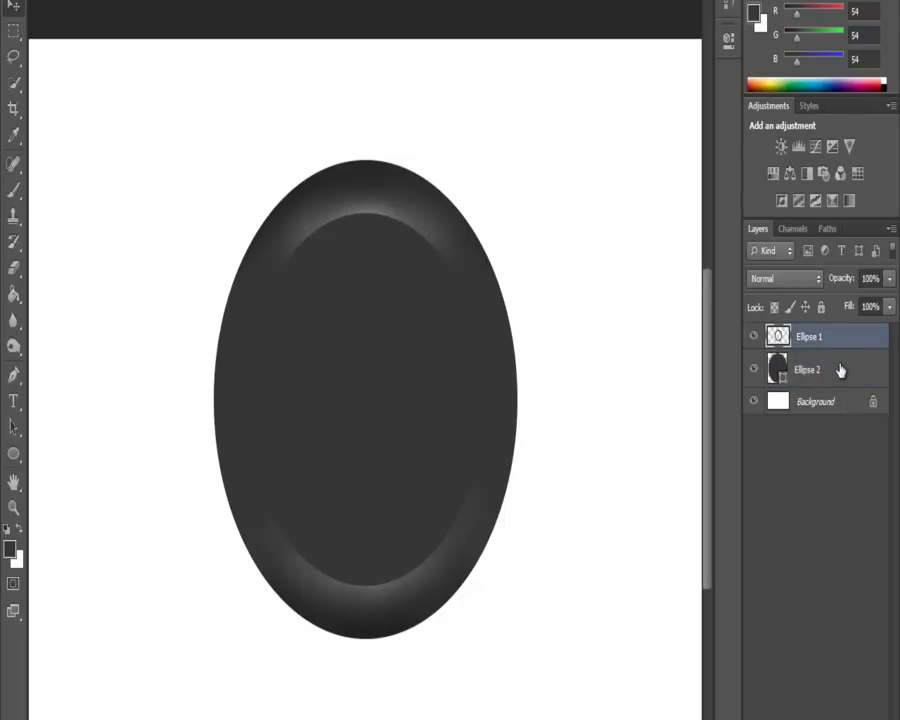
click(843, 371)
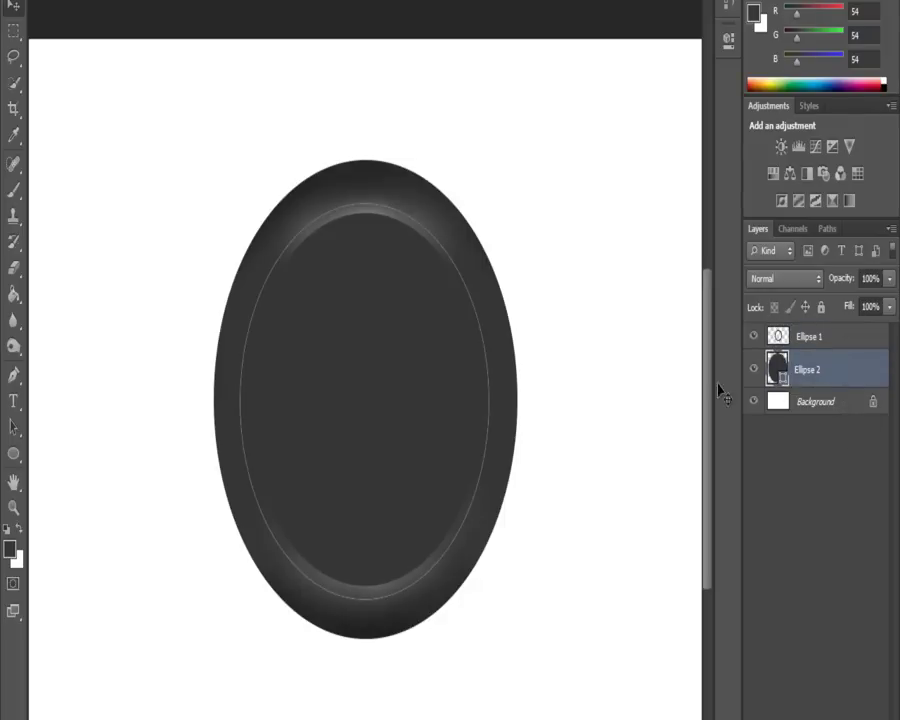
- Set the foreground colour to bright blue #0066ff
click(10, 547)
click(456, 271)
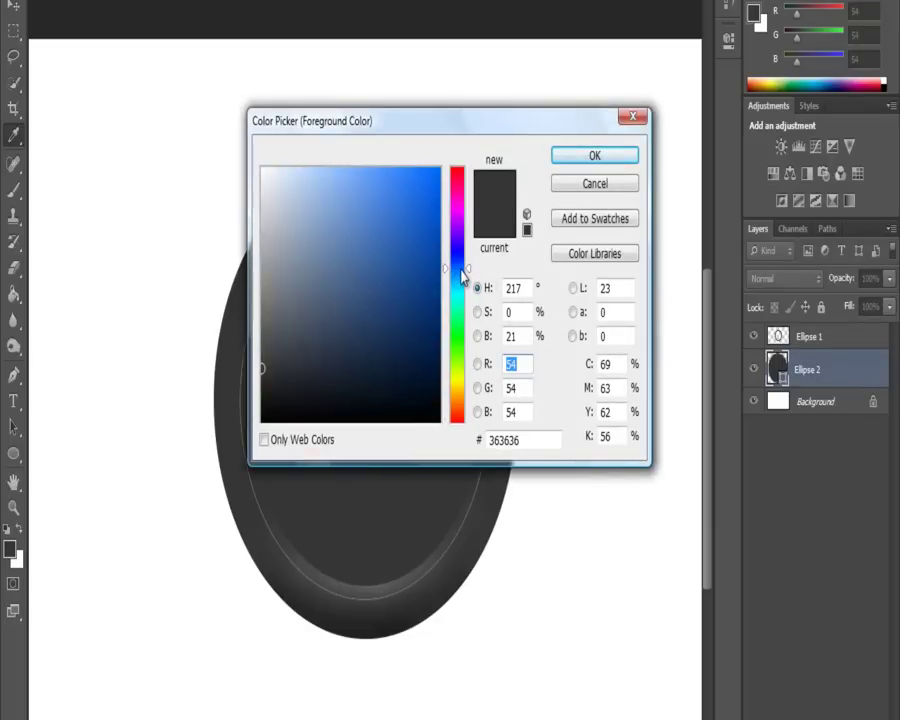
drag(461, 270, 463, 279)
drag(414, 241, 615, 133)
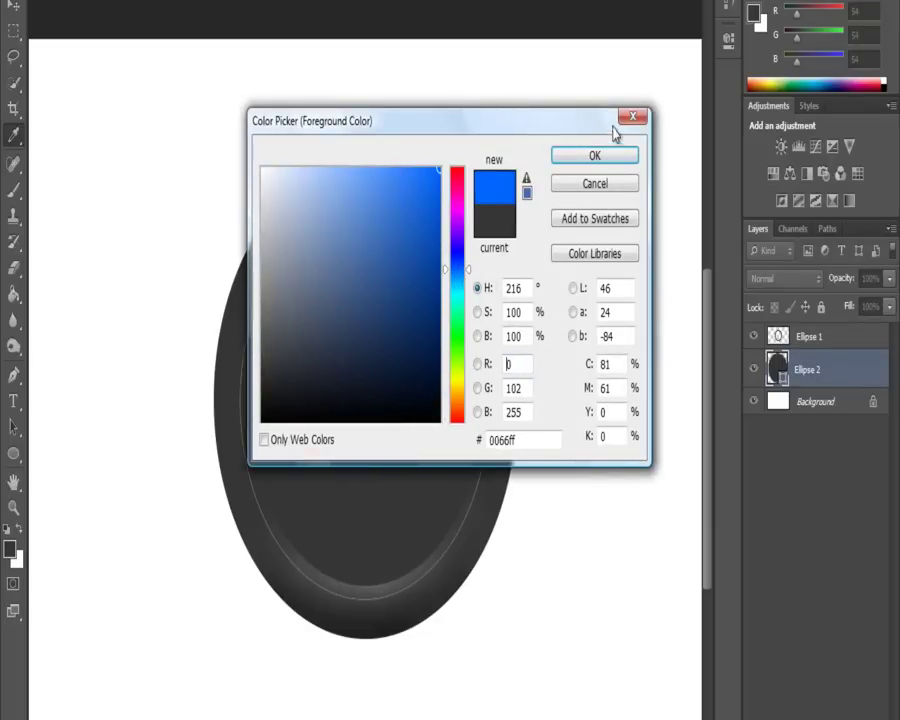
click(594, 155)
- Rasterize Ellipse 2 and fill it with blue using the Paint Bucket
click(14, 293)
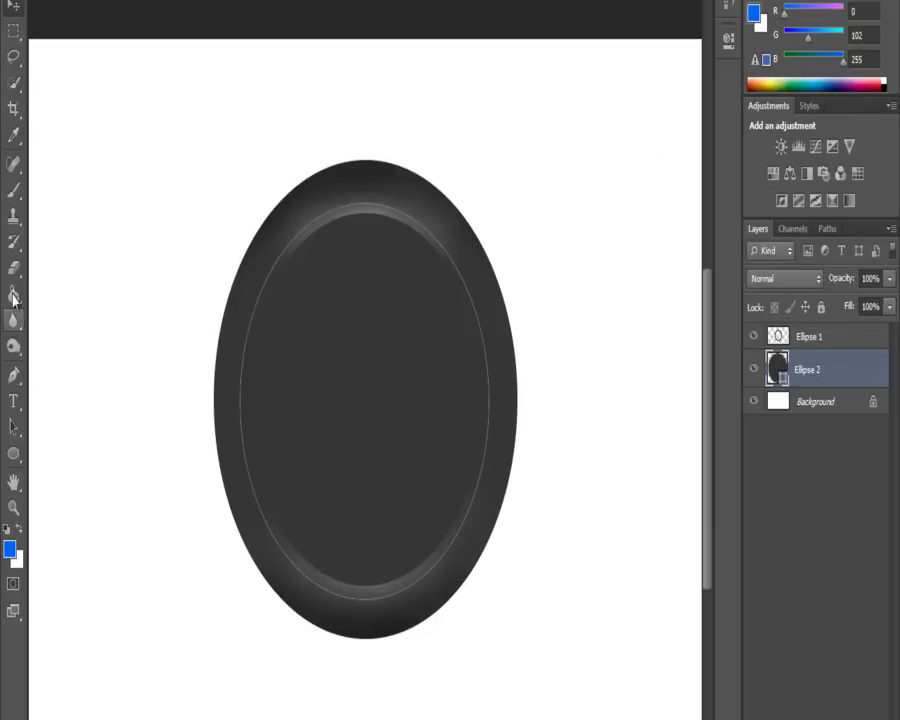
click(505, 393)
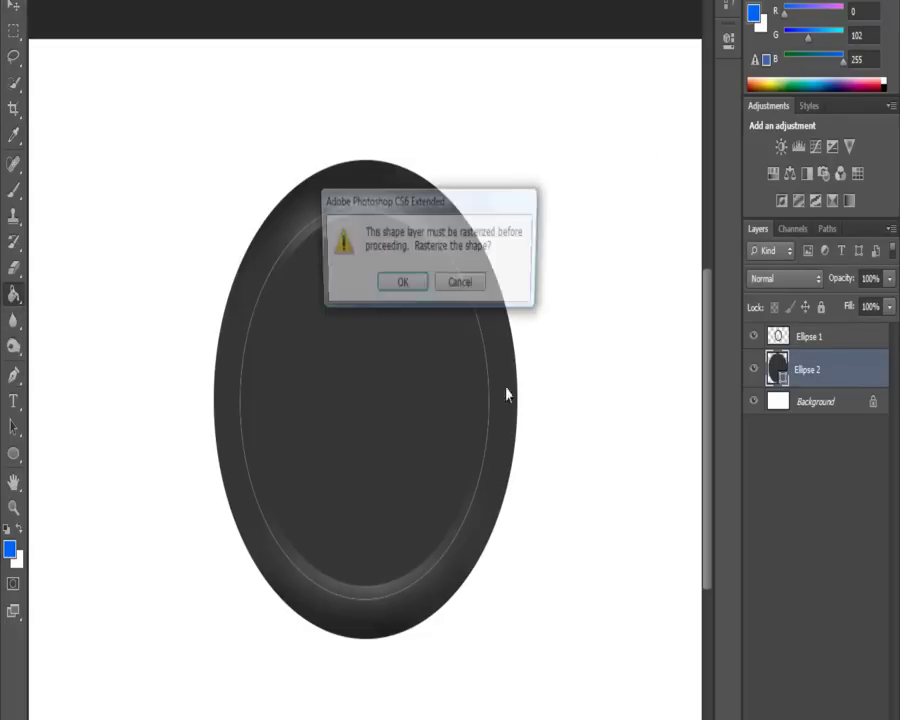
click(394, 284)
click(362, 368)
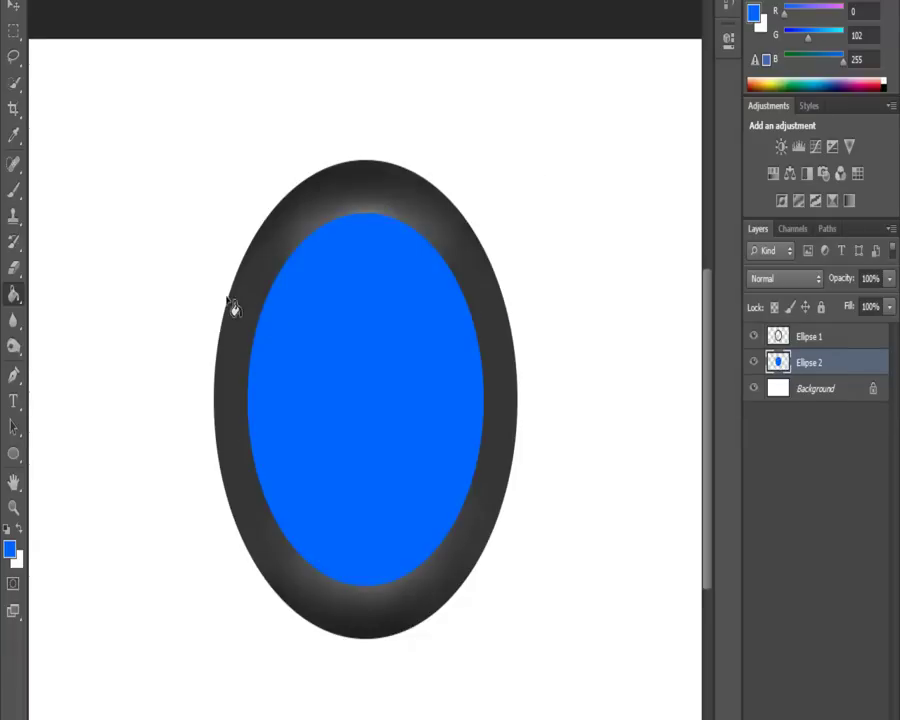
click(12, 6)
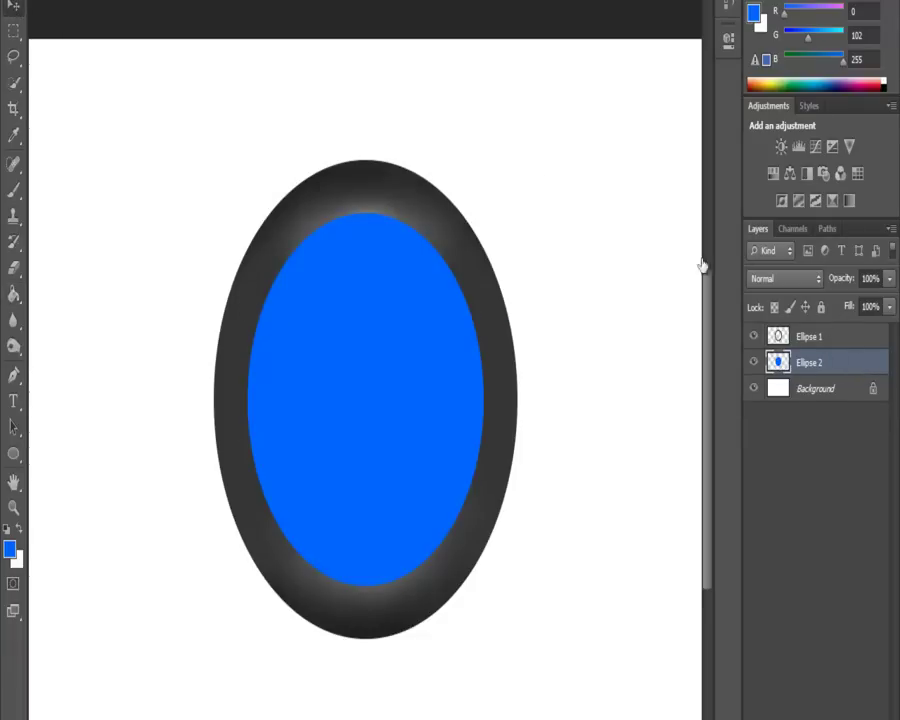
- Add a Gradient Overlay to Ellipse 2 with Overlay blend mode
click(470, 100)
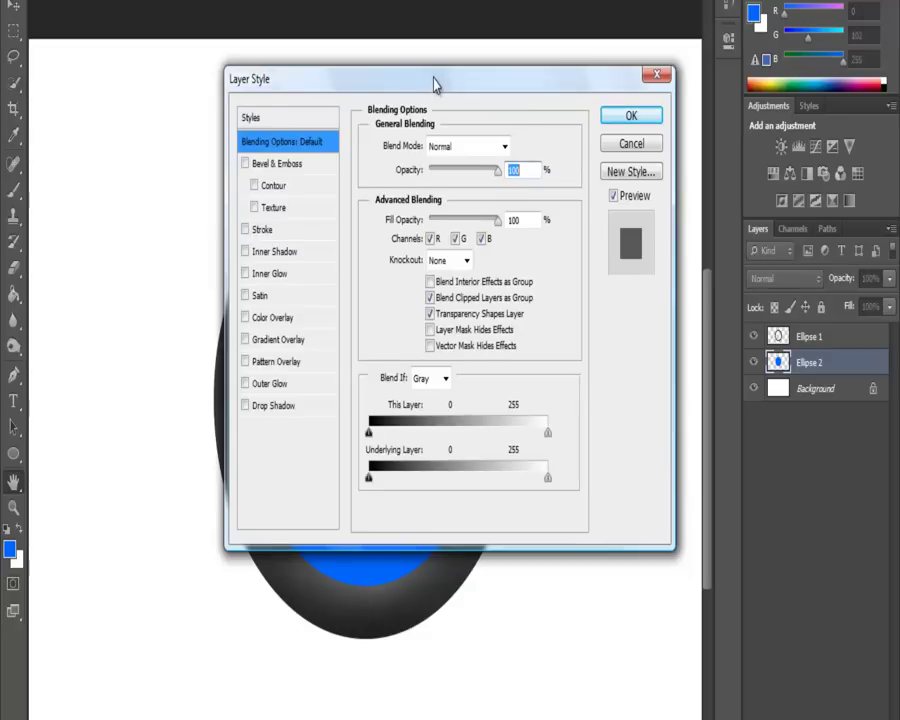
drag(434, 85, 677, 28)
click(528, 282)
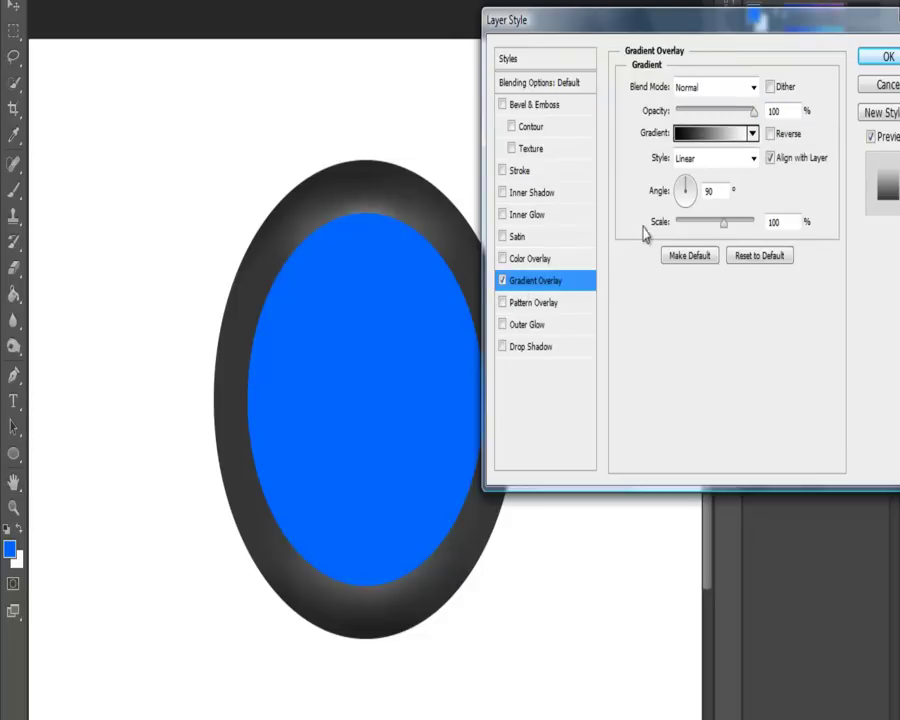
click(753, 87)
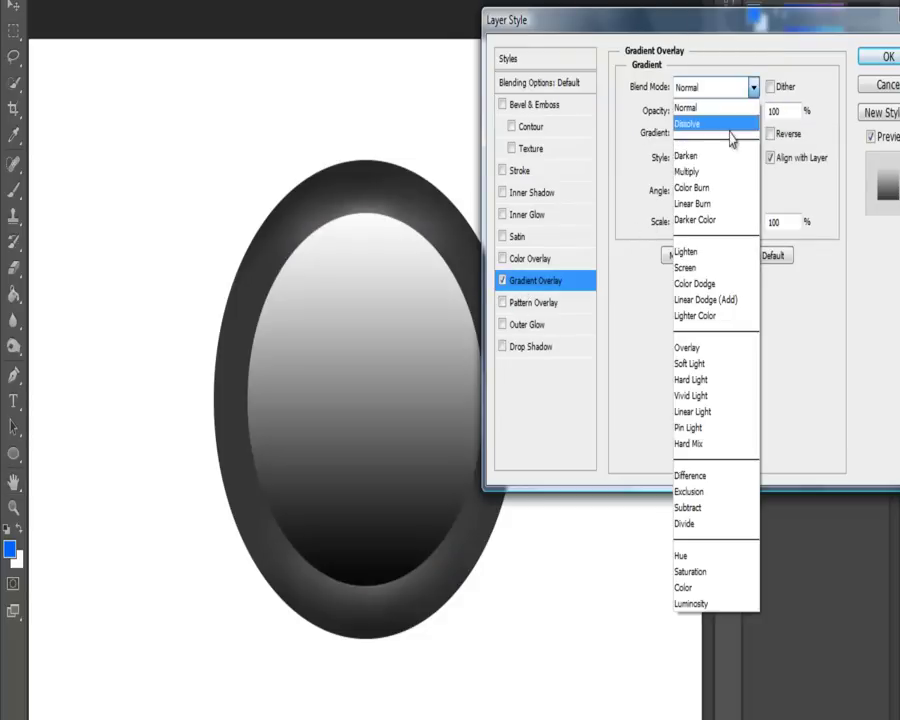
click(707, 348)
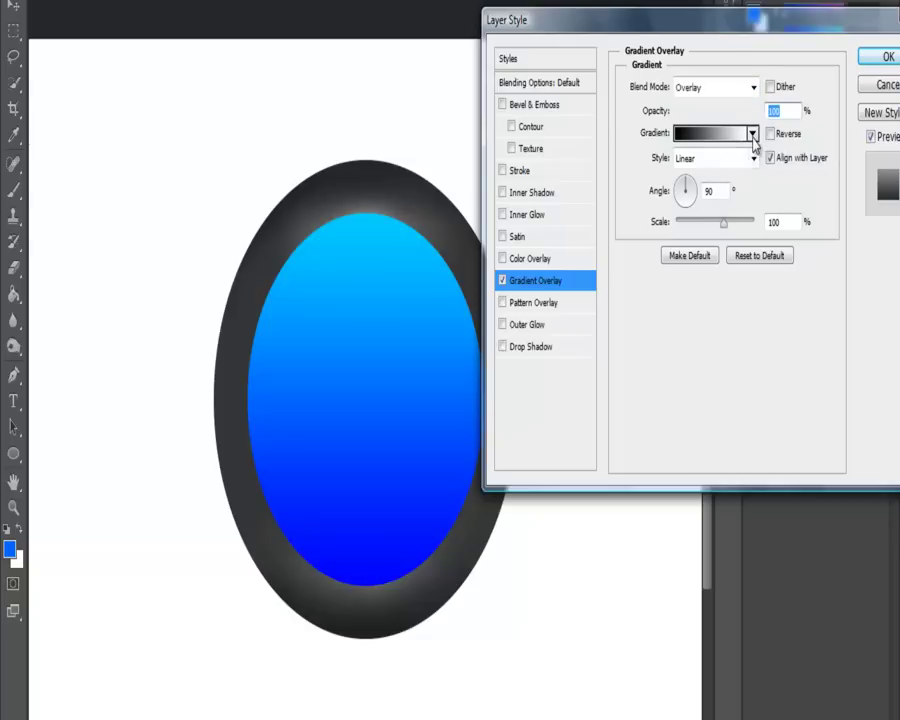
- In the Gradient Editor, move the white stop to 50% and add a black end stop
click(752, 134)
click(712, 134)
drag(460, 80, 714, 0)
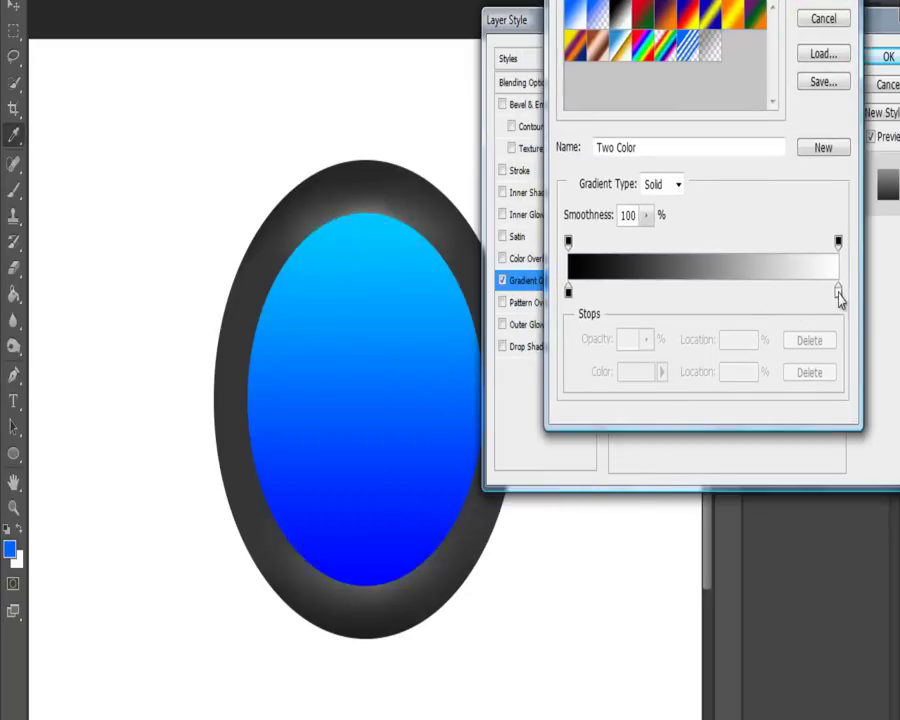
drag(838, 291, 704, 291)
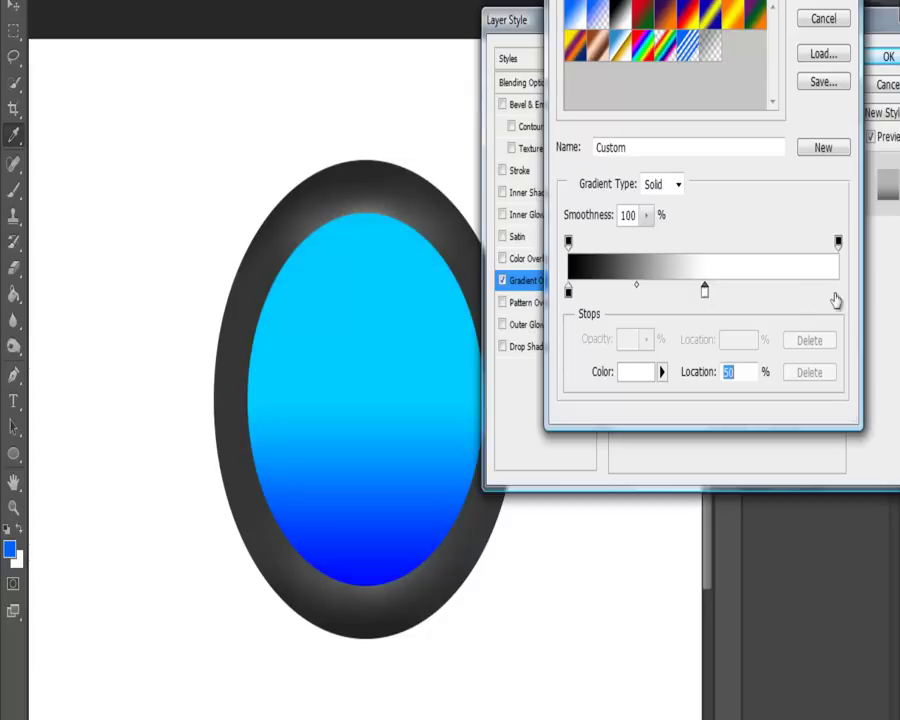
click(838, 291)
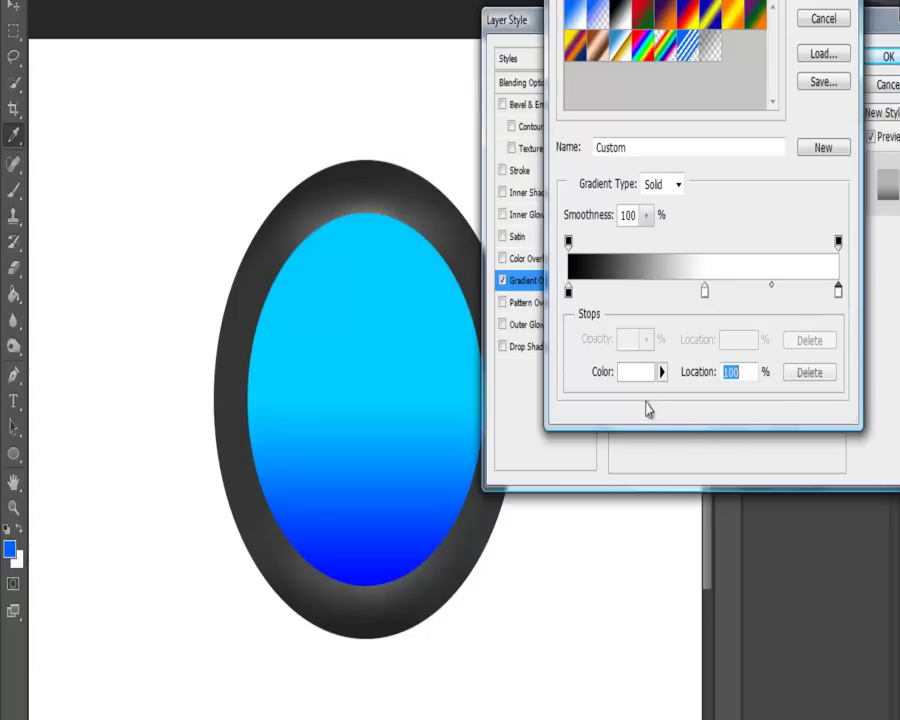
click(631, 373)
click(303, 261)
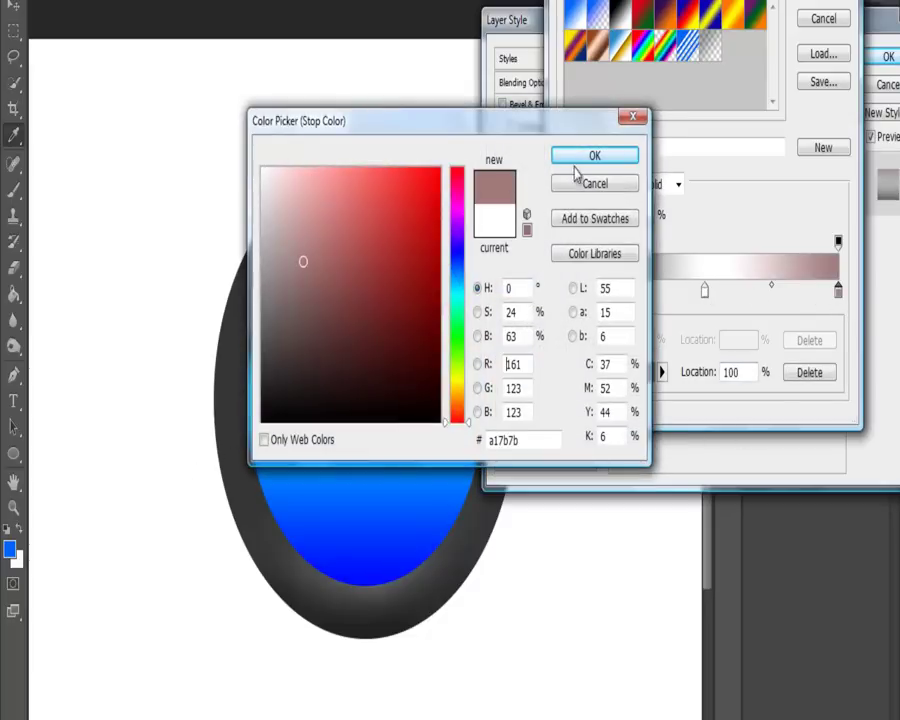
drag(313, 395, 300, 422)
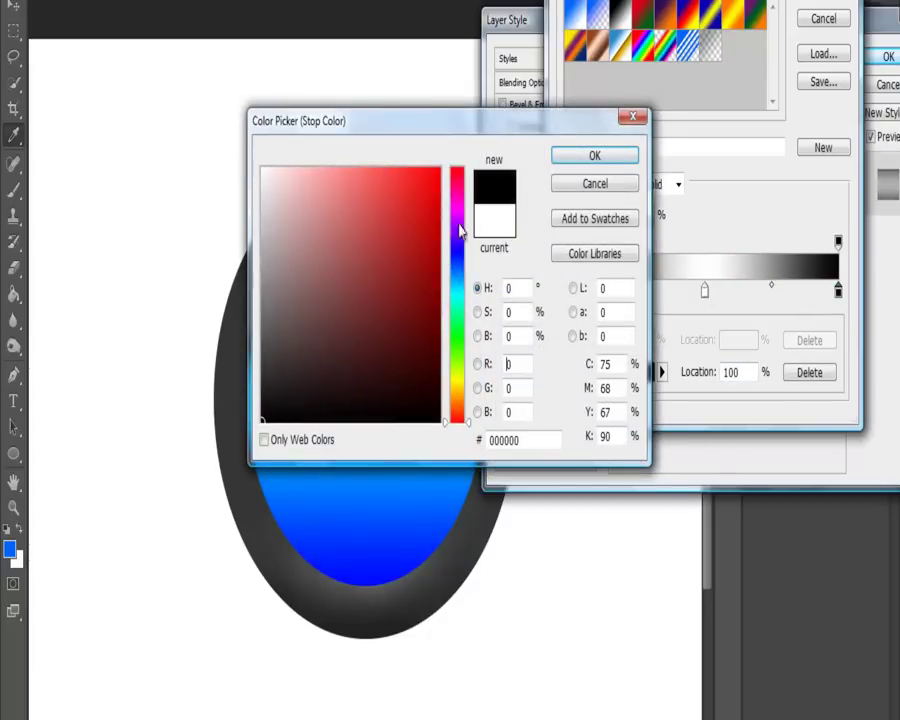
click(594, 155)
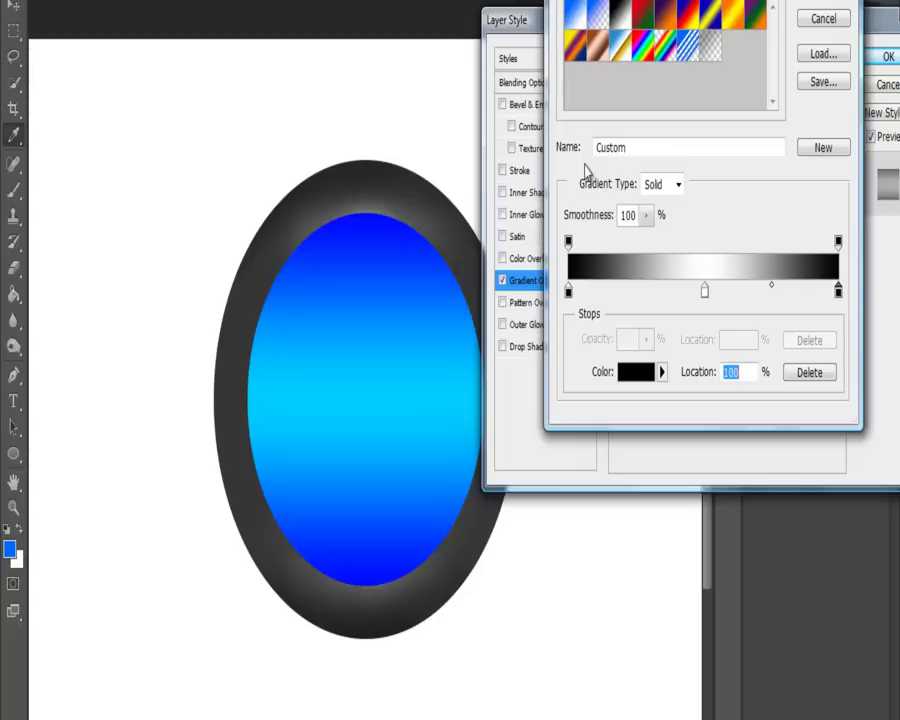
- Change the middle gradient stop to dark grey #313131 and close the editor
click(705, 292)
click(630, 375)
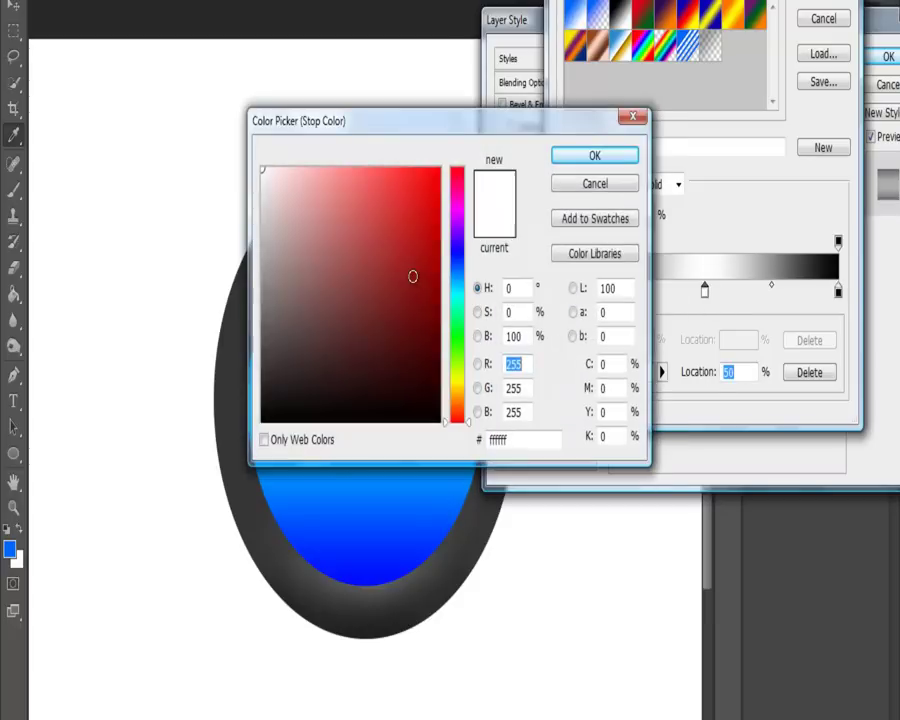
drag(240, 288, 212, 374)
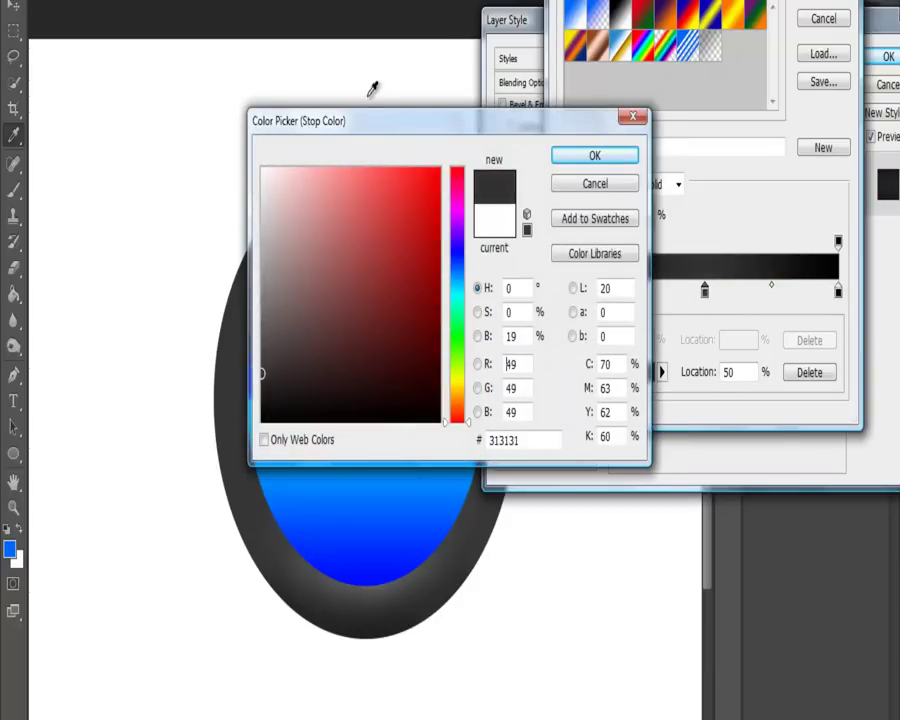
click(593, 153)
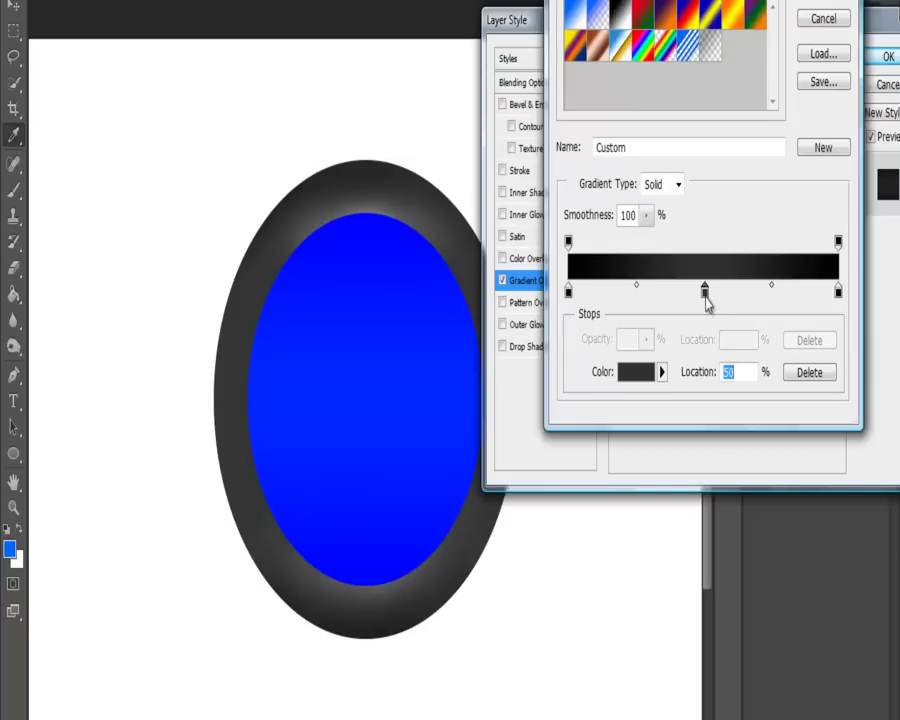
click(815, 19)
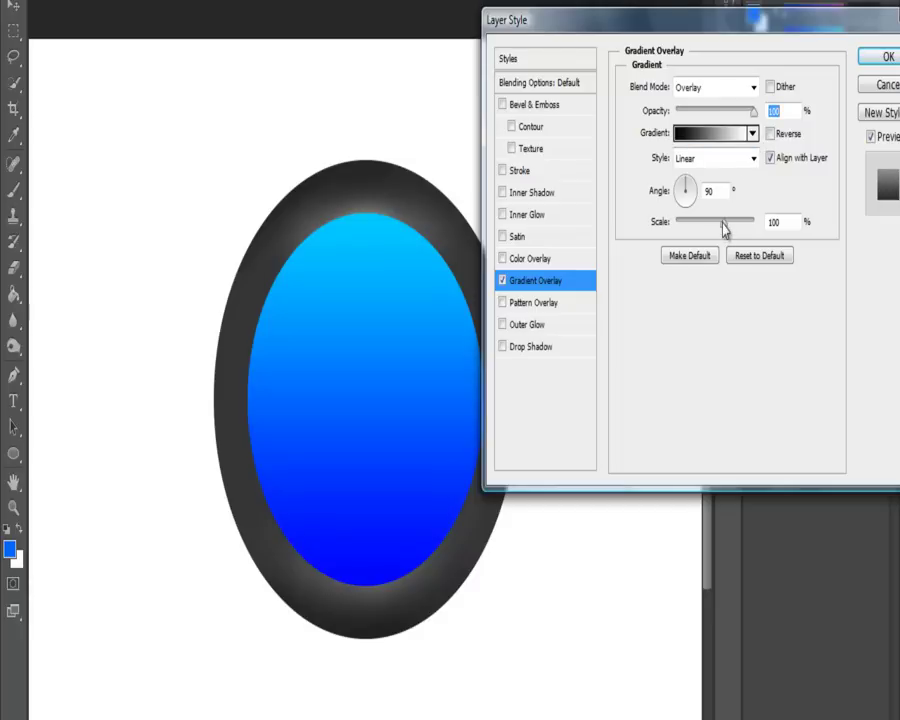
- Set the gradient scale to 150% and apply the layer style
drag(724, 229, 786, 227)
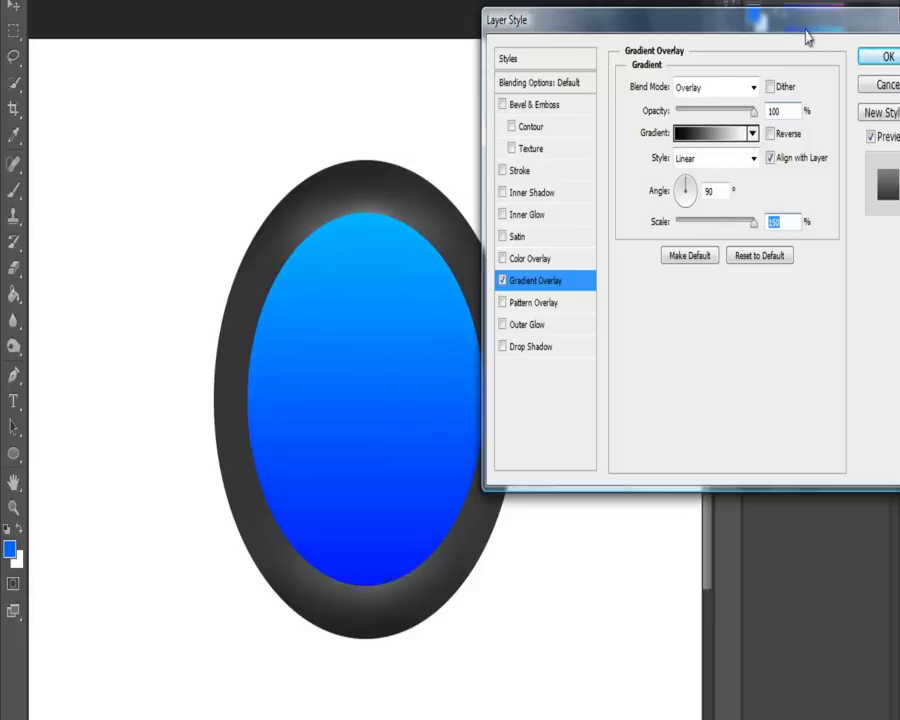
drag(808, 37, 674, 31)
click(752, 50)
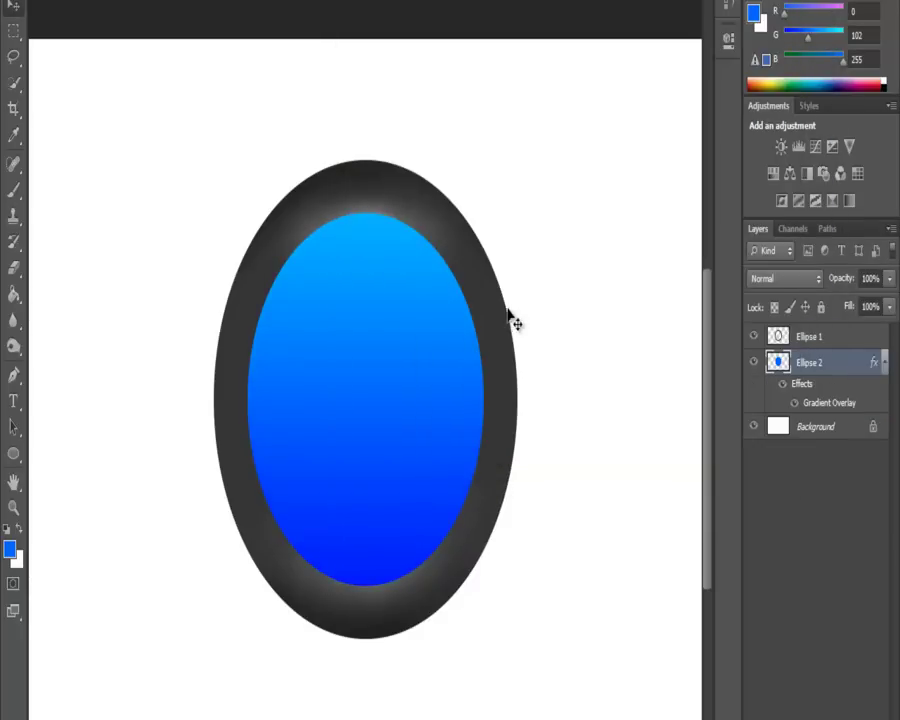
- Choose the Pen tool and make white the foreground colour
click(15, 8)
click(13, 374)
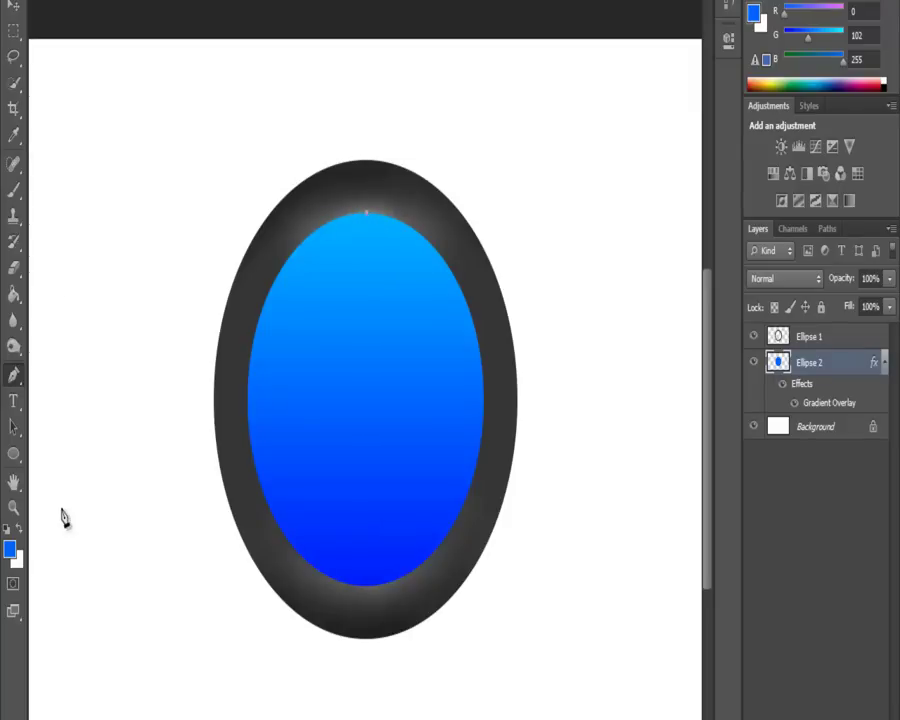
click(19, 530)
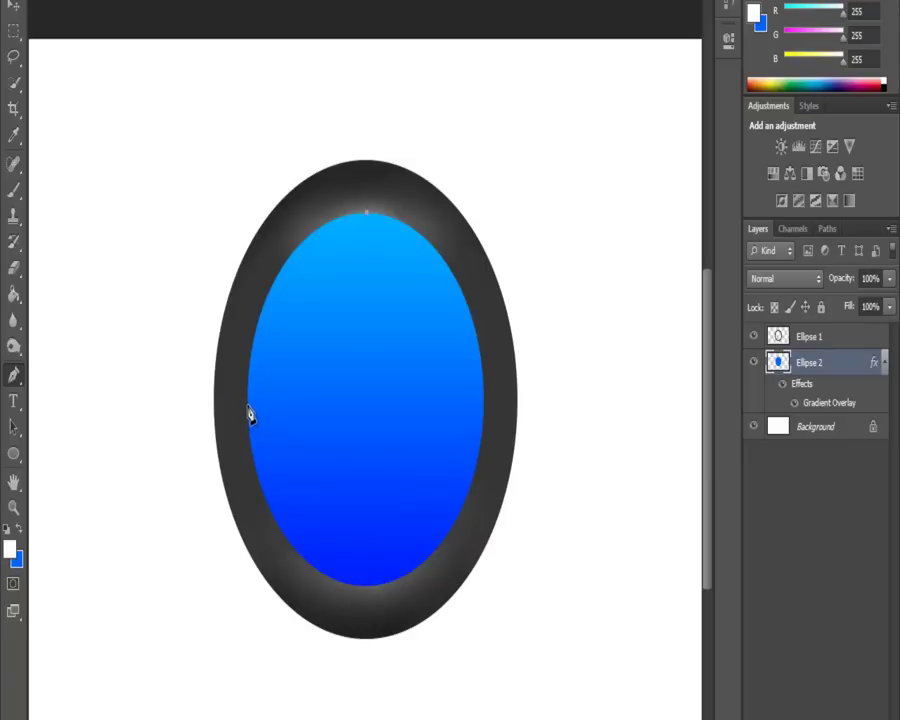
- Trace a curved path up the blue ellipse's left edge and along its top
drag(249, 437, 239, 544)
click(240, 316)
click(274, 258)
click(302, 220)
click(353, 196)
right_click(312, 267)
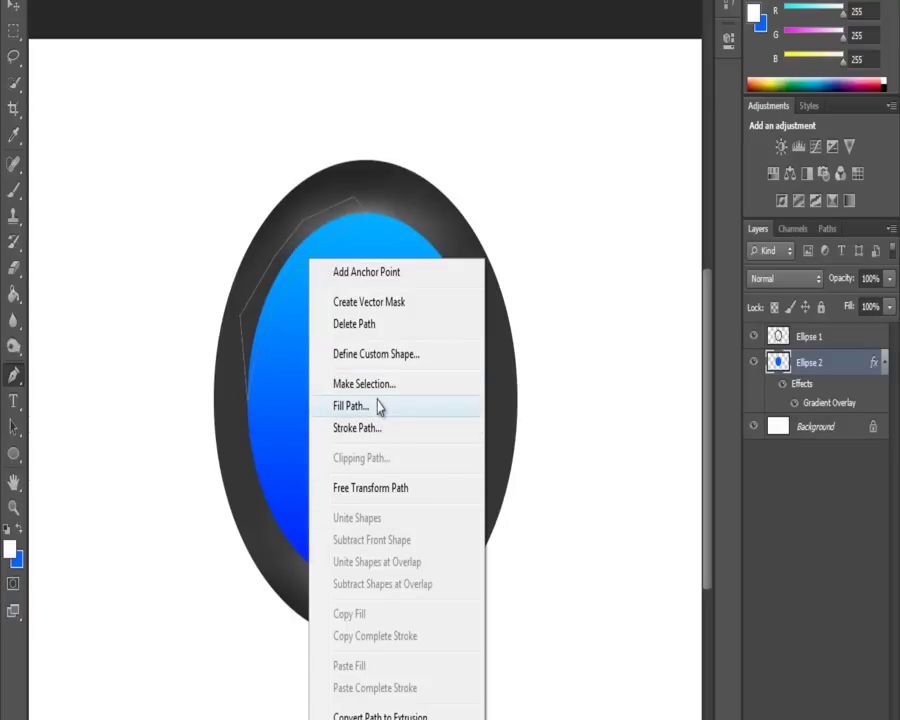
click(384, 412)
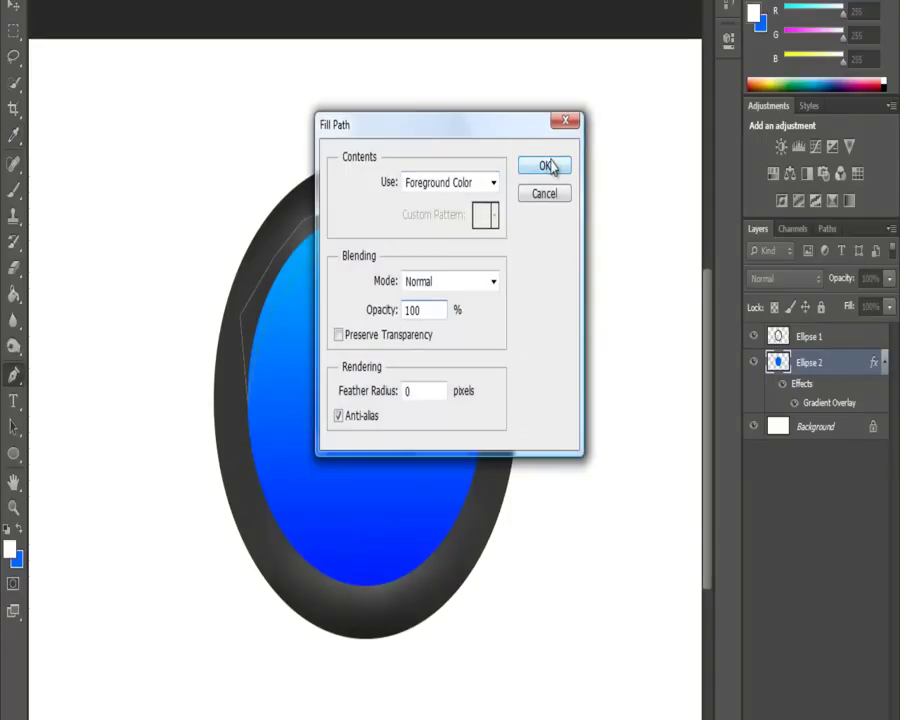
click(545, 167)
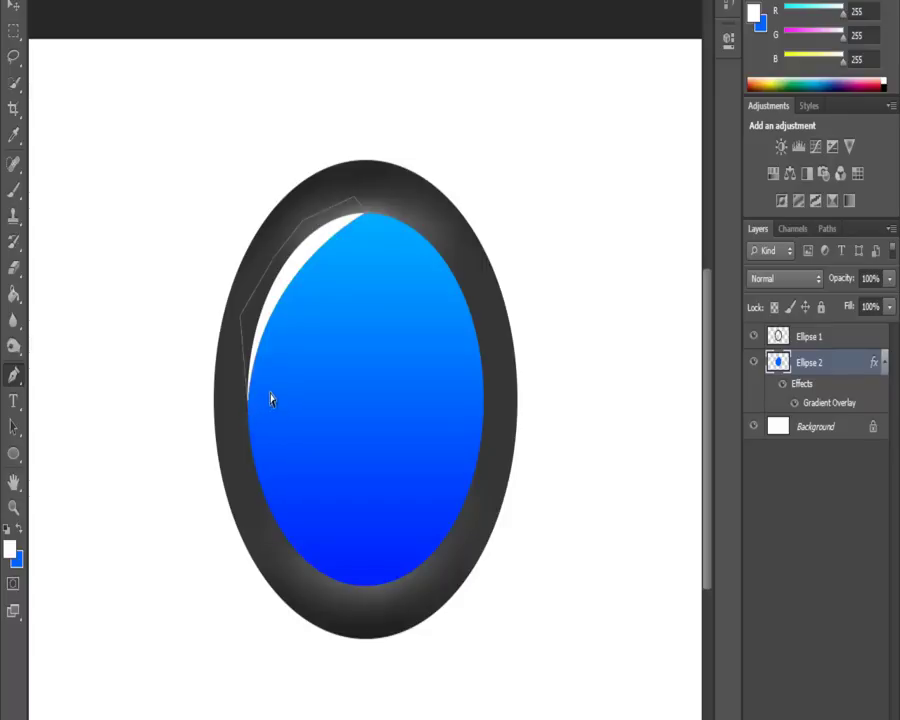
key(Escape)
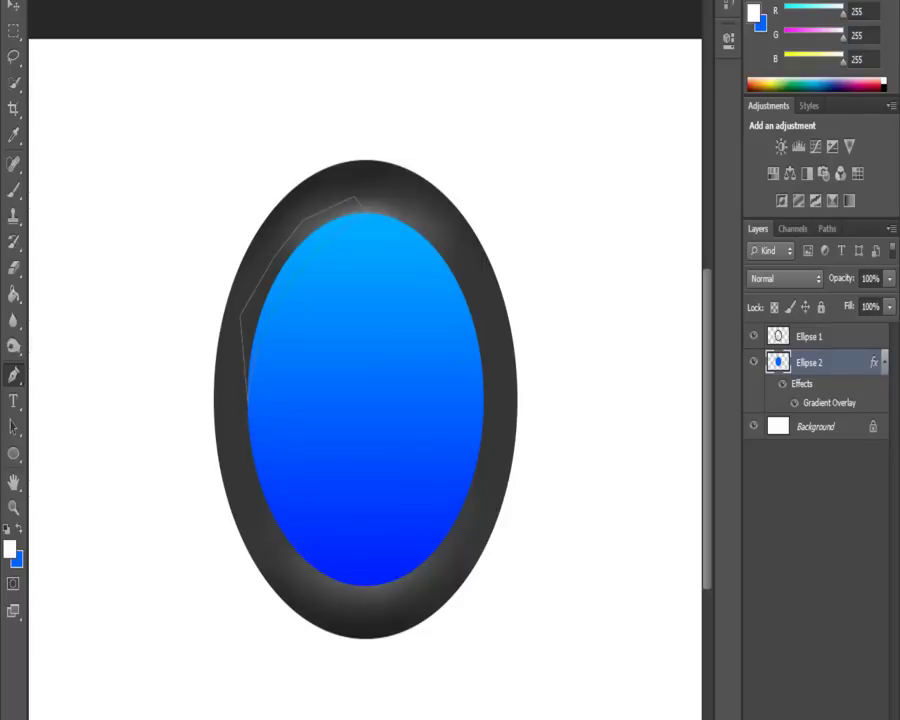
- Fill the crescent path with white on a new Layer 1
key(ctrl+shift+alt+n)
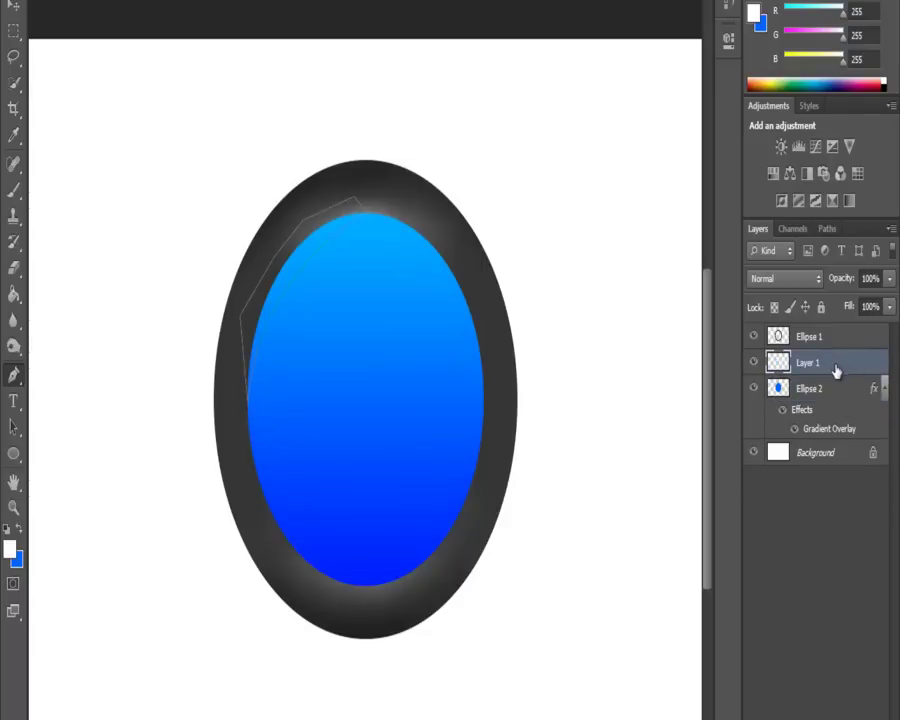
right_click(270, 266)
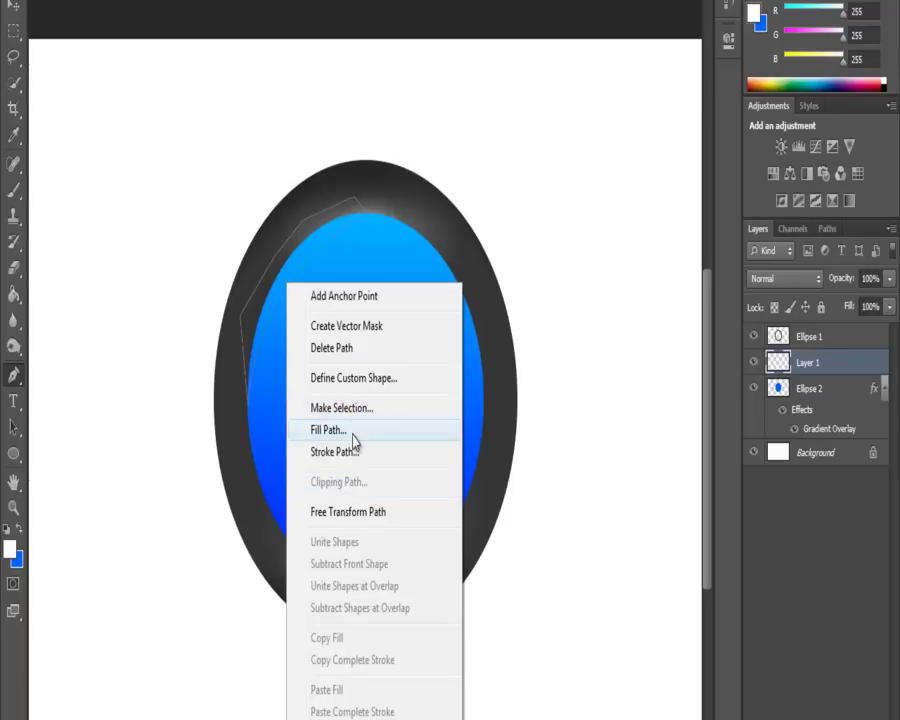
click(410, 434)
click(554, 170)
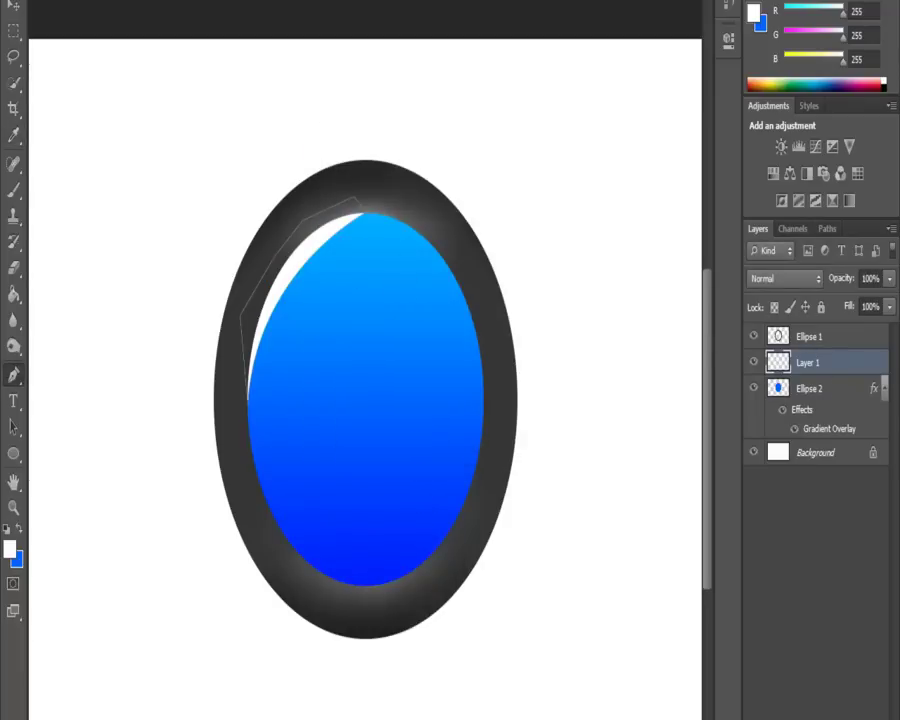
- On a new Layer 2, reshape the path into a narrower crescent and fill it white
key(ctrl+shift+alt+n)
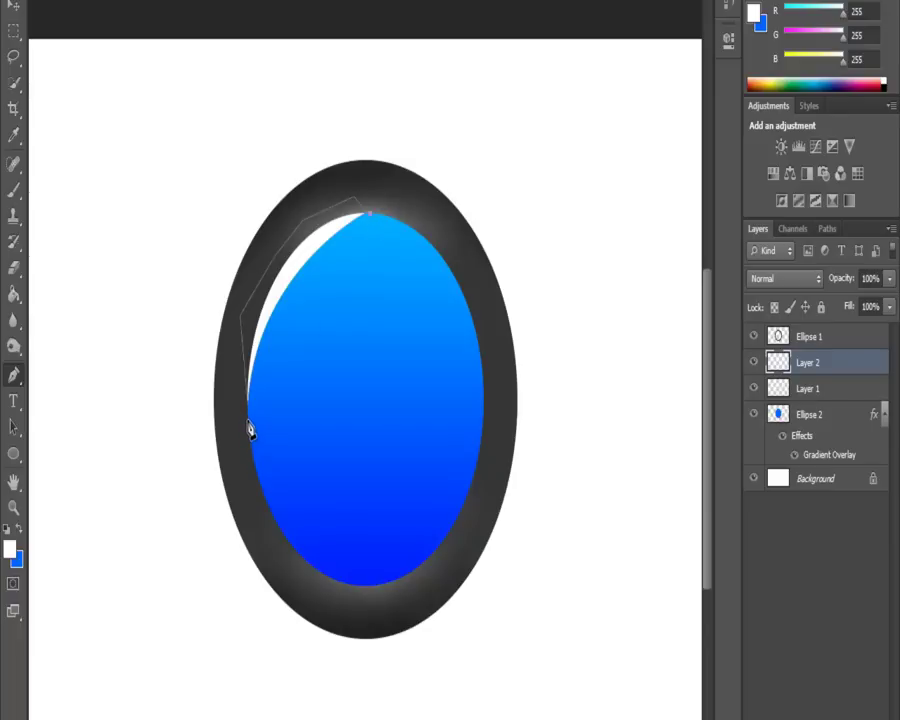
drag(253, 453, 226, 570)
alt+click(249, 425)
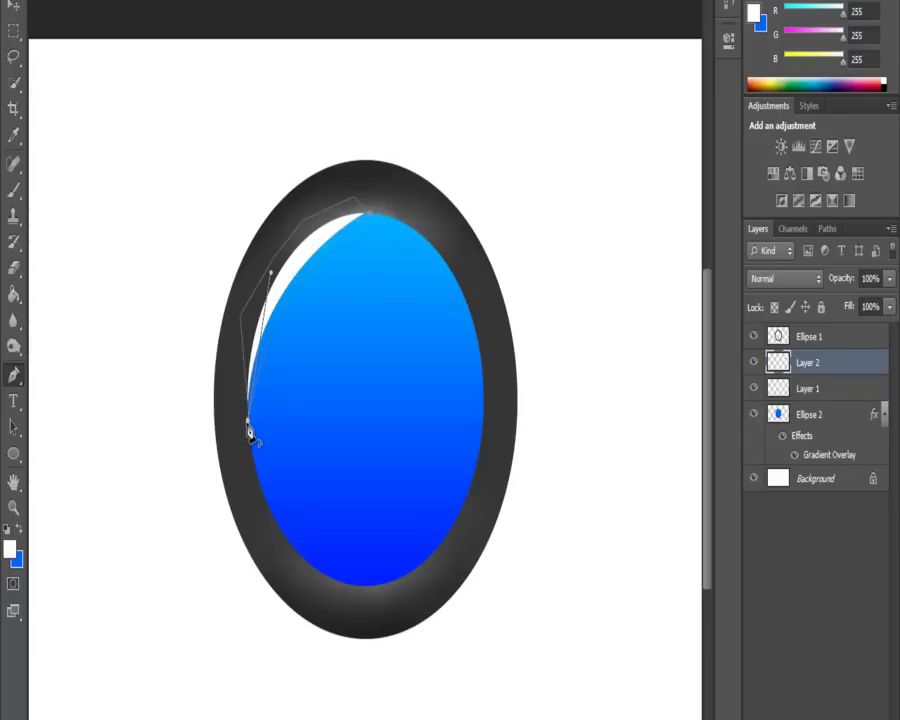
right_click(249, 342)
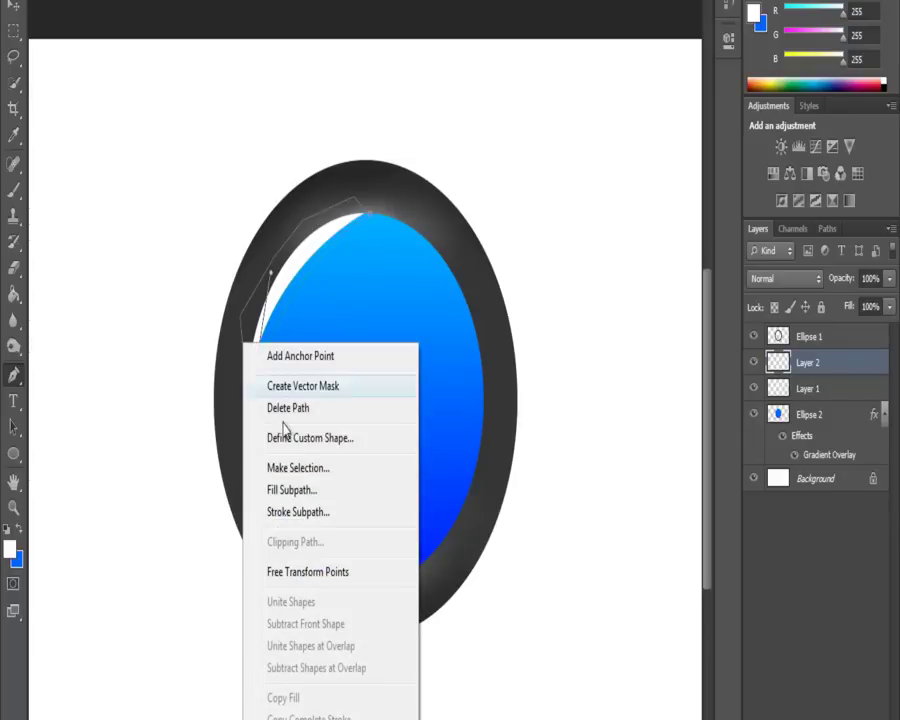
key(Escape)
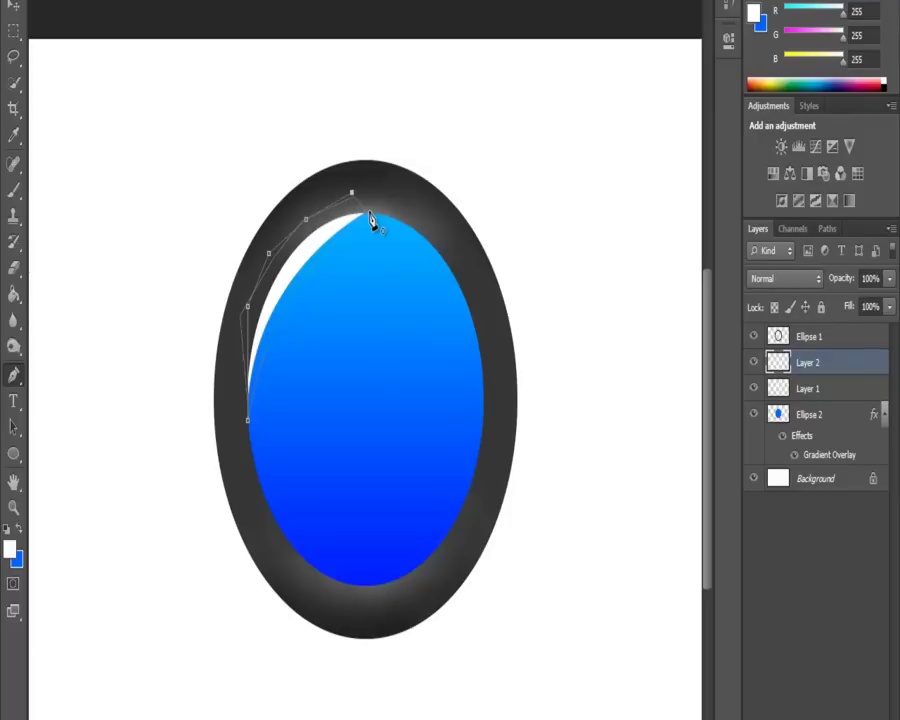
right_click(313, 252)
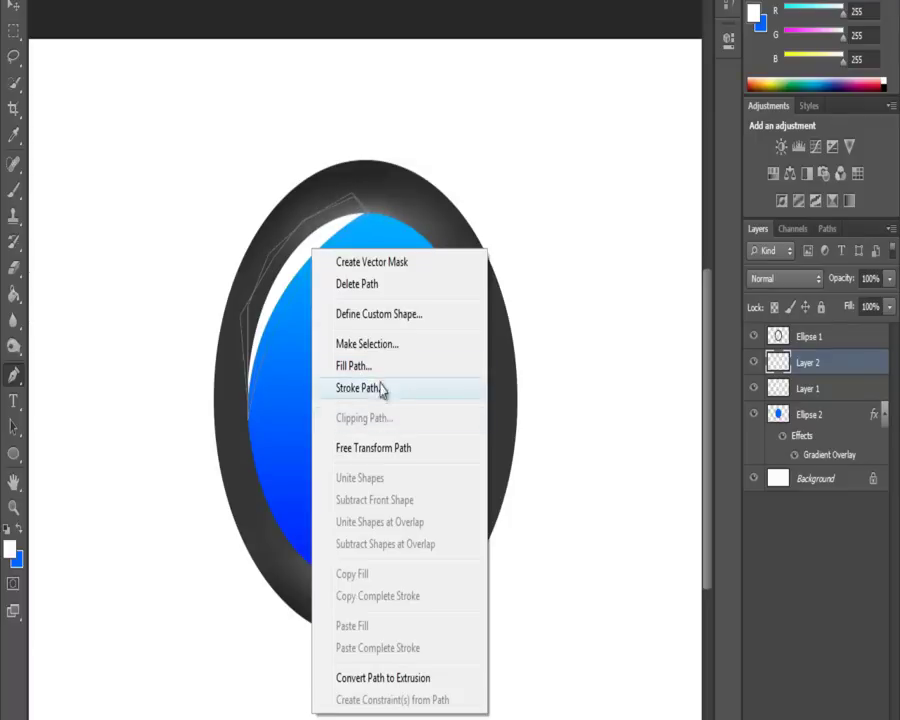
click(380, 366)
click(545, 167)
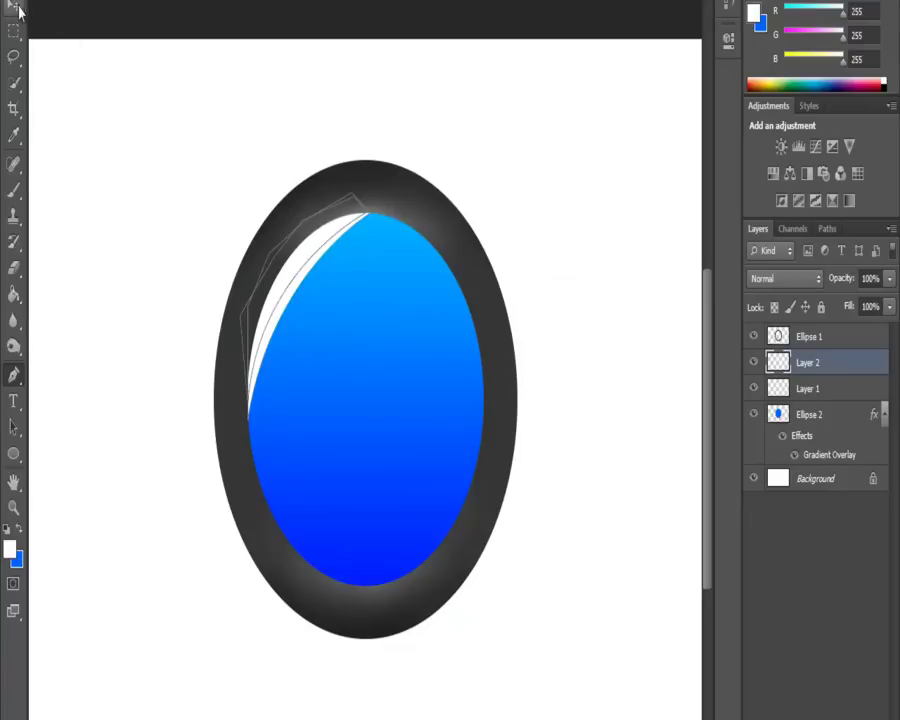
- Collapse Ellipse 2's effects and move Layer 2 below Layer 1 with Ctrl+[
click(795, 583)
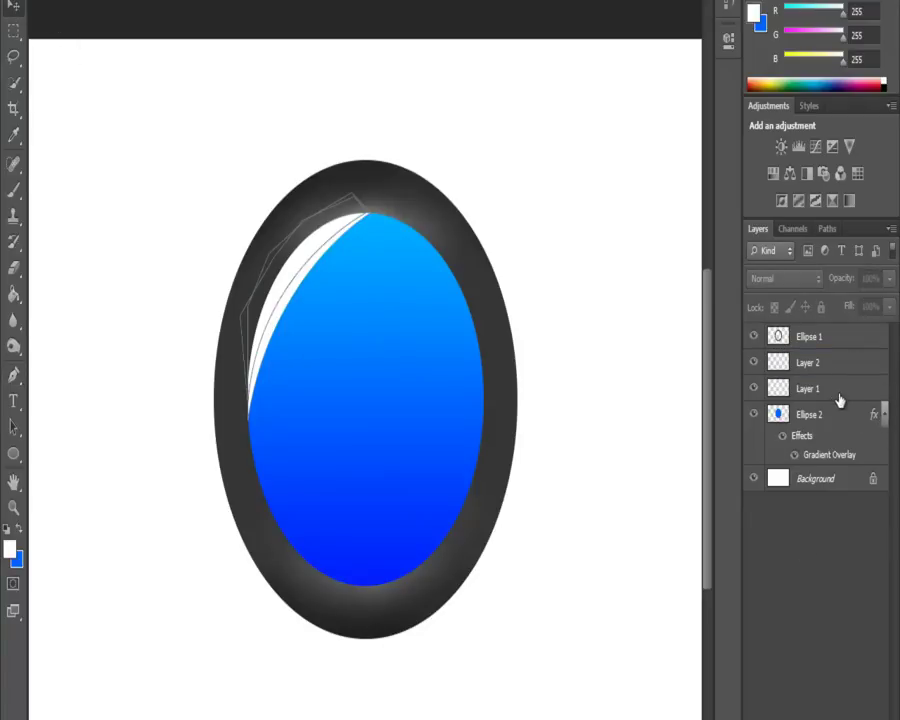
click(842, 425)
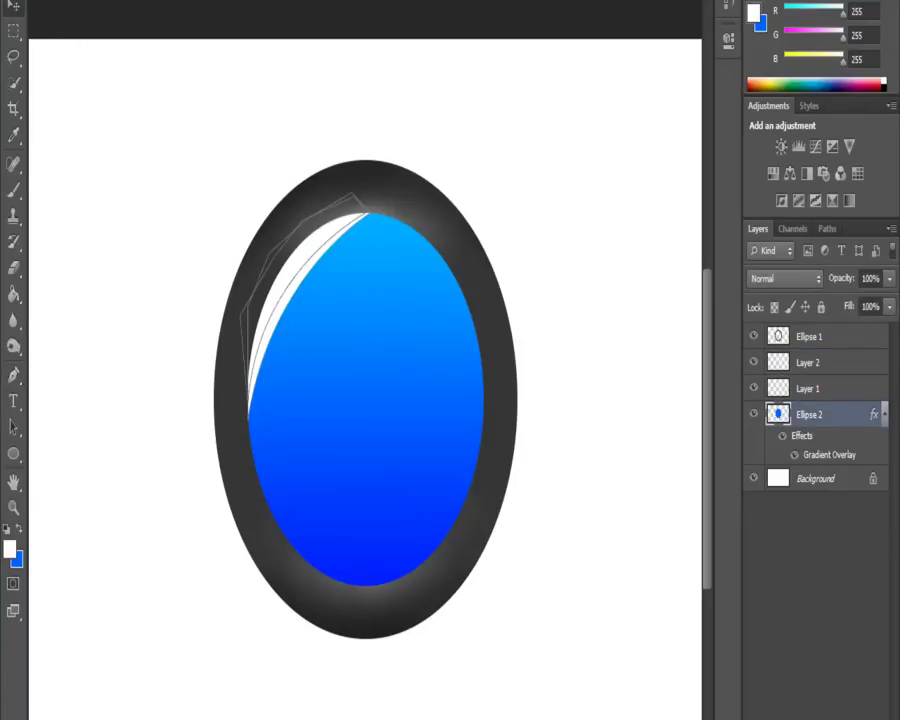
click(883, 415)
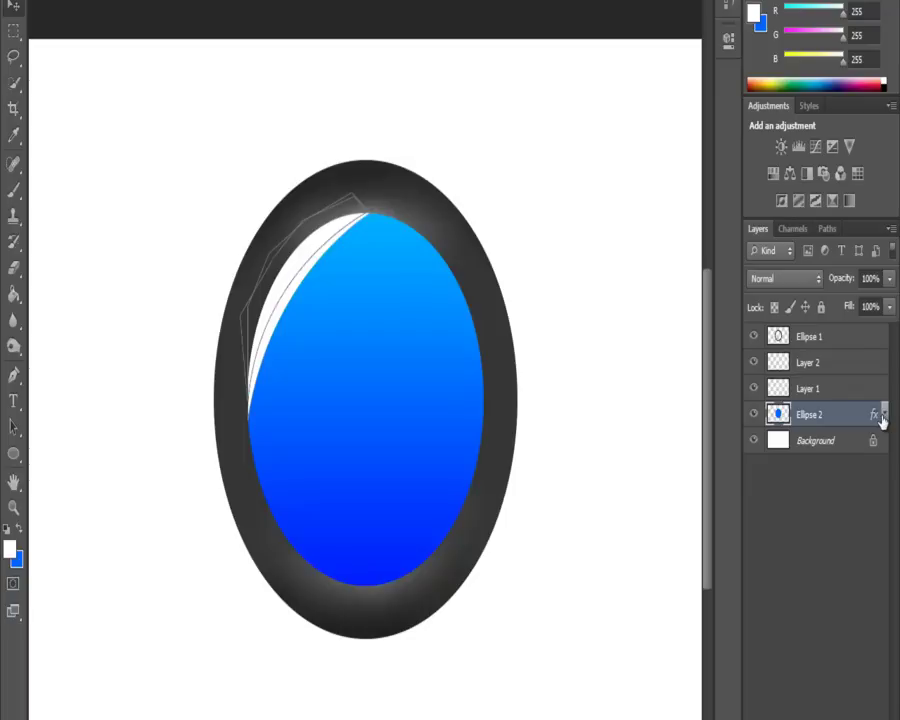
click(842, 362)
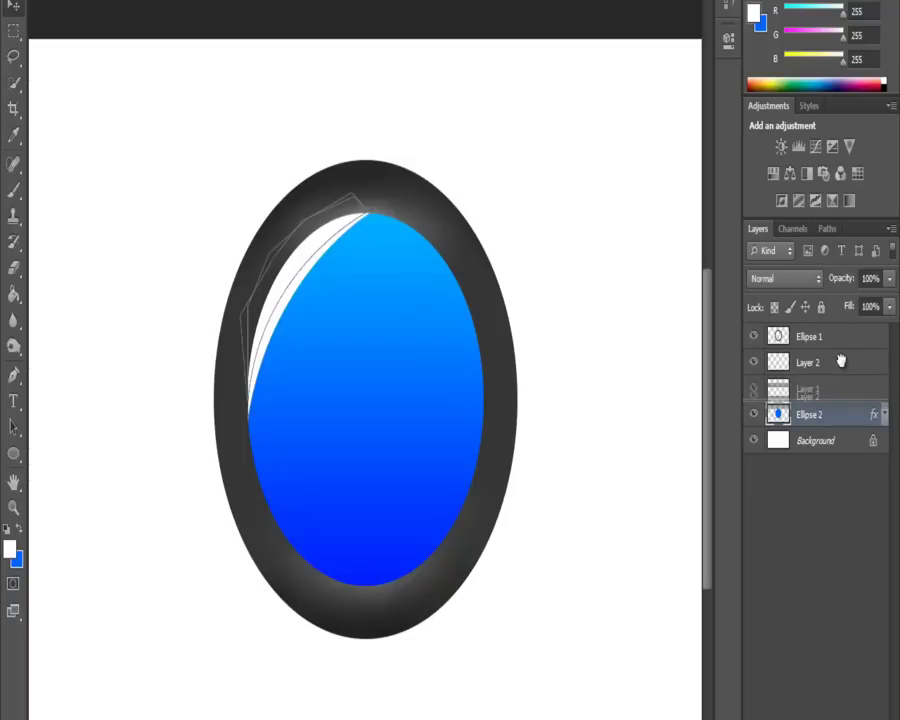
key(ctrl+bracketleft)
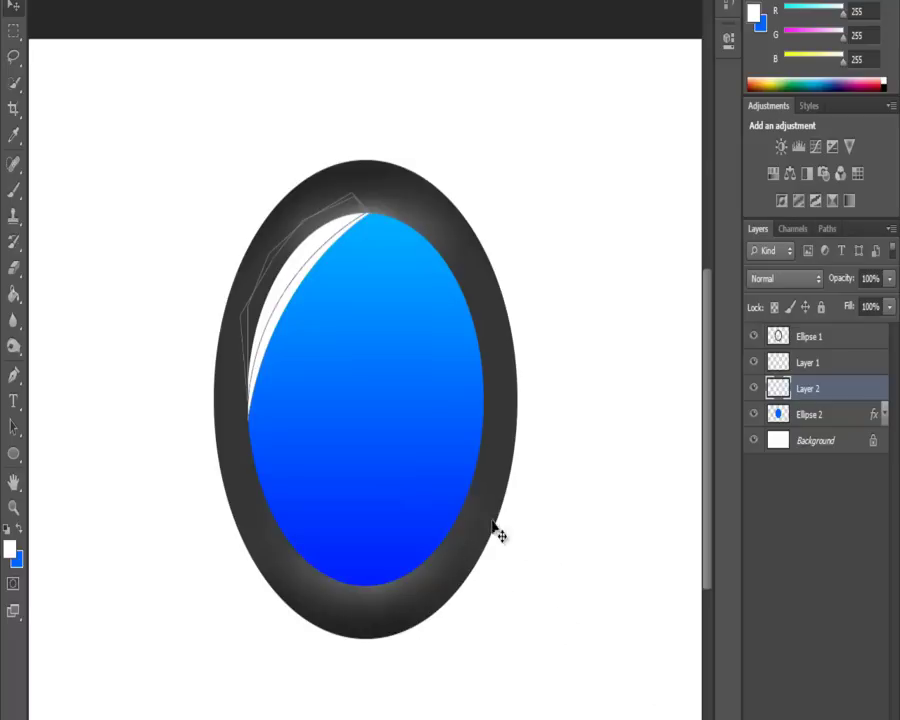
- Add a Layer 1 drop shadow lowered to 20% opacity with a reduced distance
double_click(843, 398)
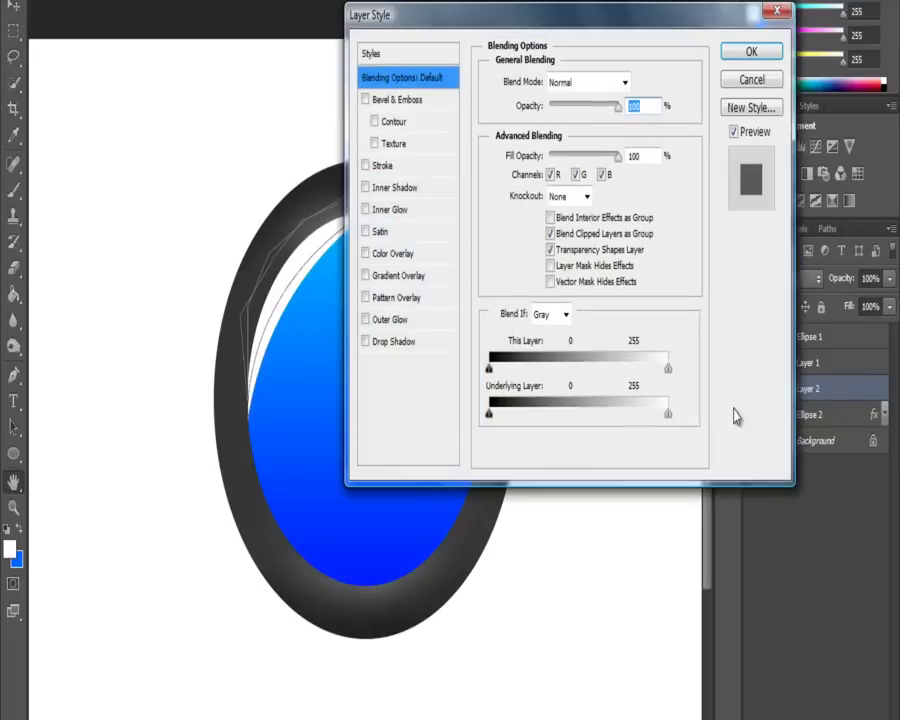
click(749, 80)
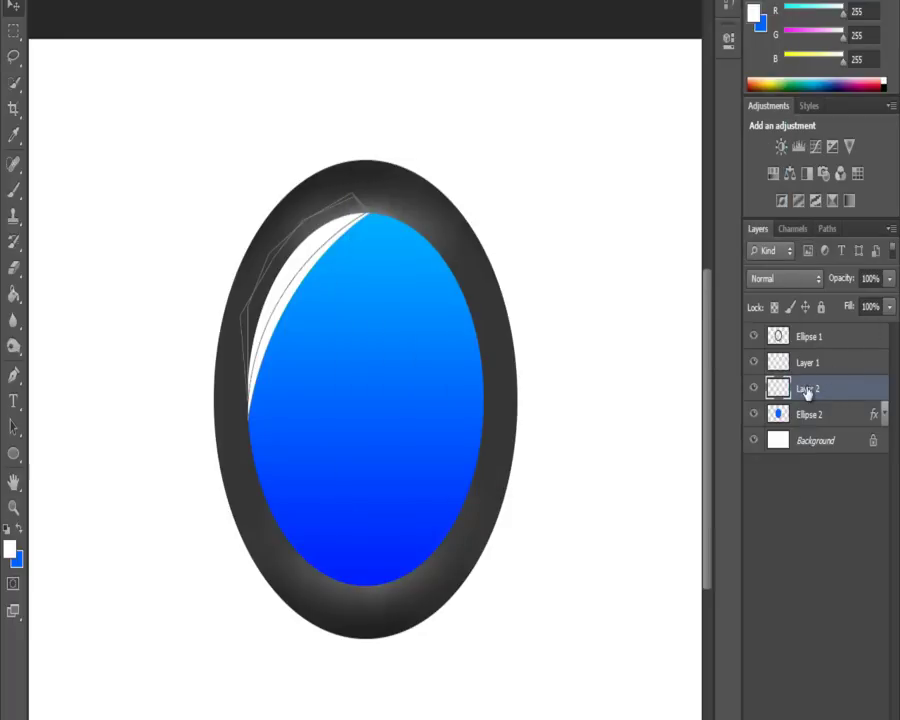
click(838, 369)
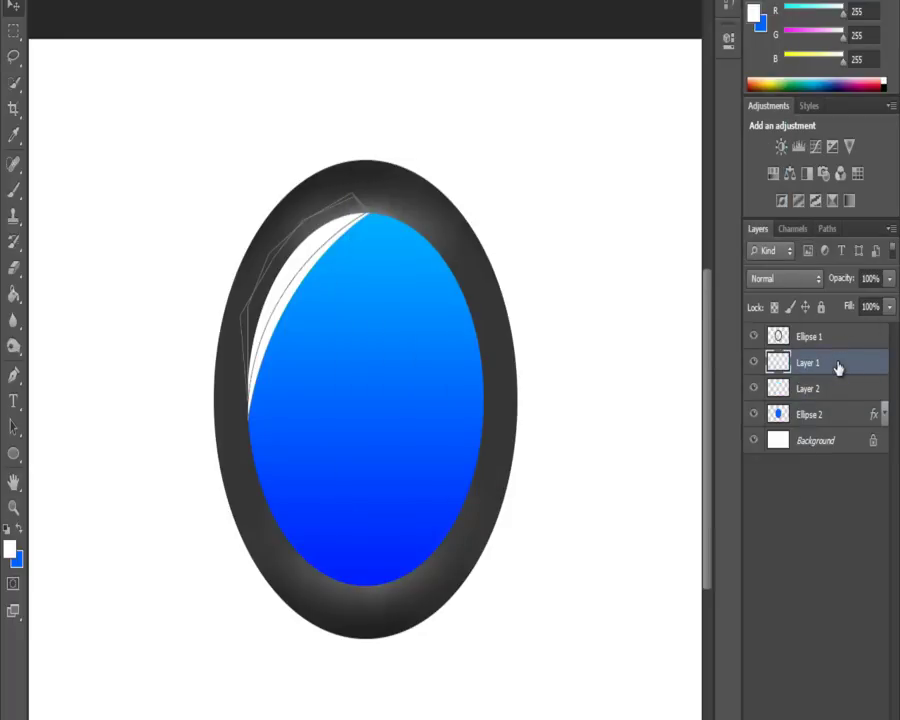
double_click(838, 369)
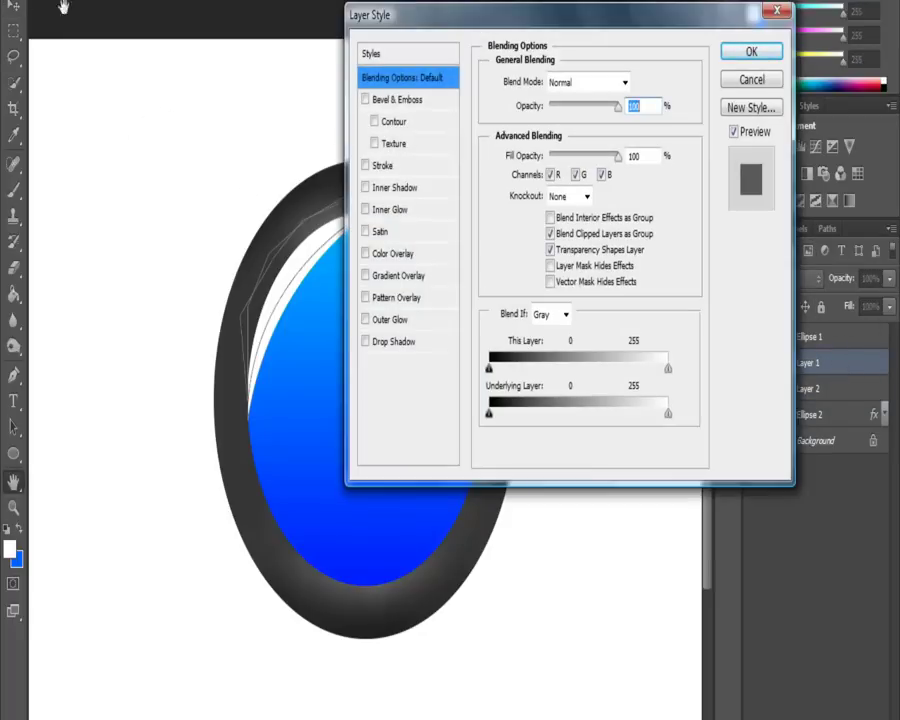
click(388, 343)
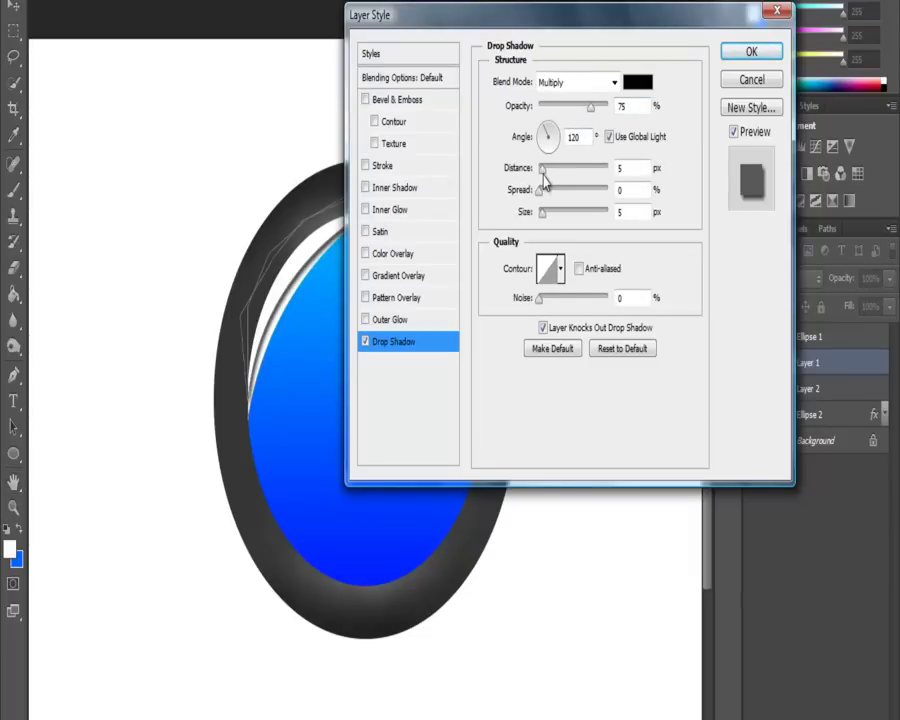
drag(545, 177, 545, 177)
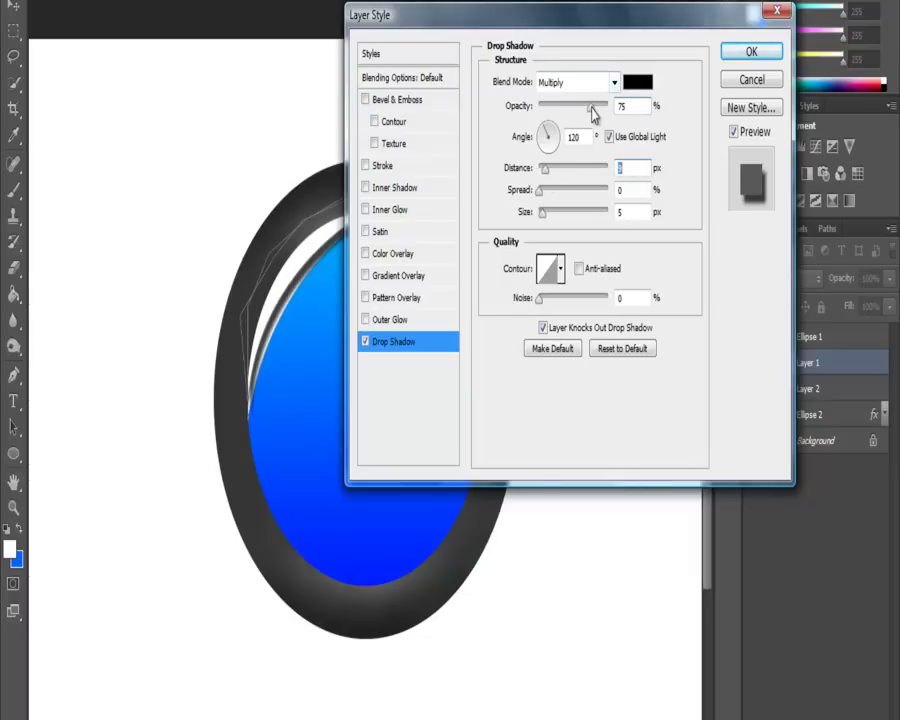
drag(592, 112, 556, 118)
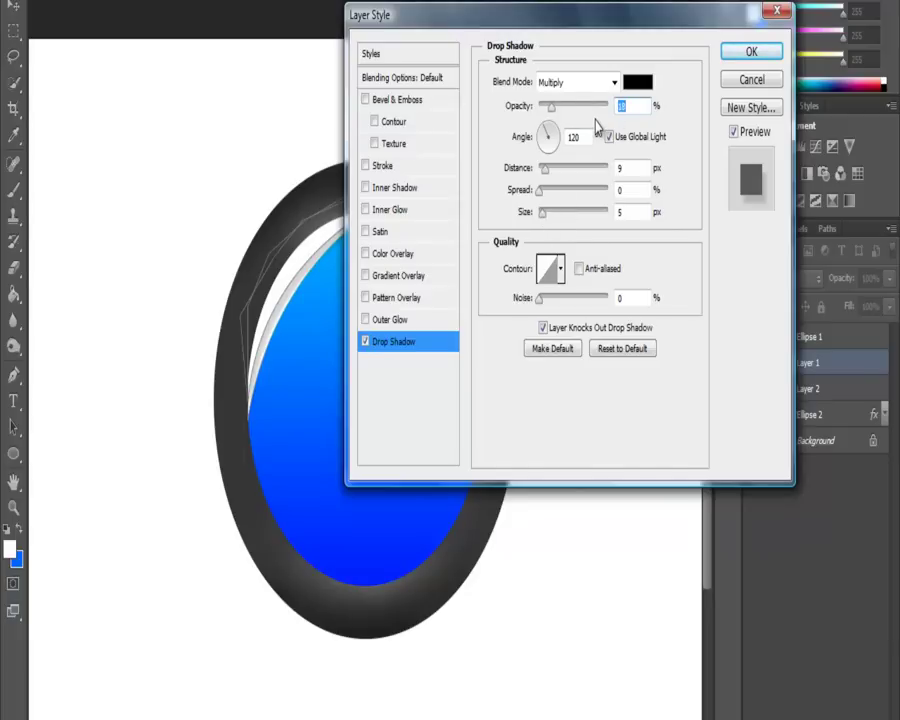
click(545, 177)
drag(544, 173, 545, 177)
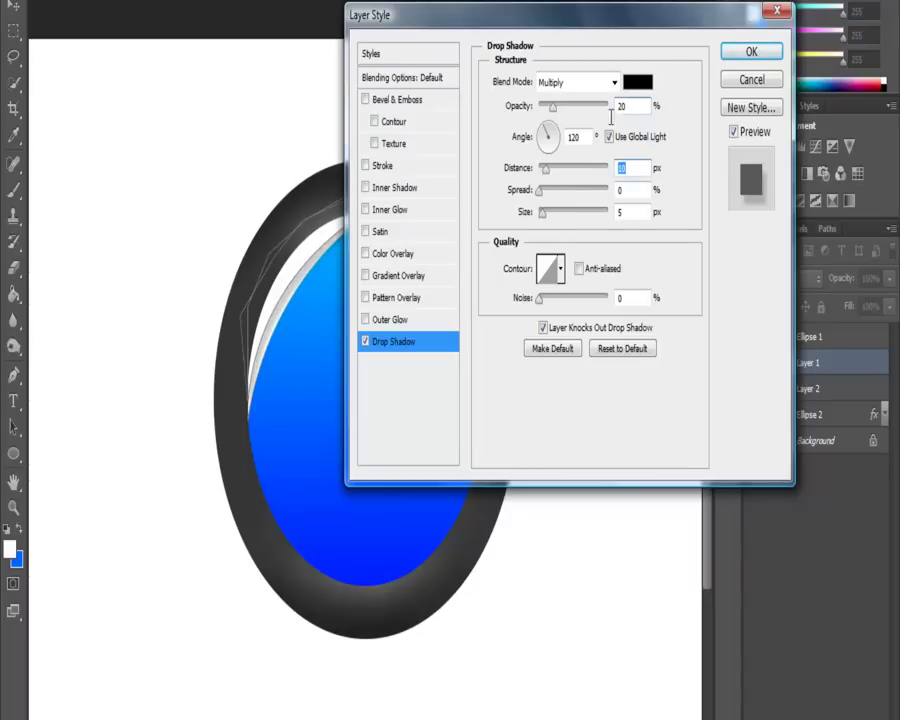
- Confirm Layer 1's drop shadow, collapse its effects, and select both Layer 1 and Layer 2
click(744, 56)
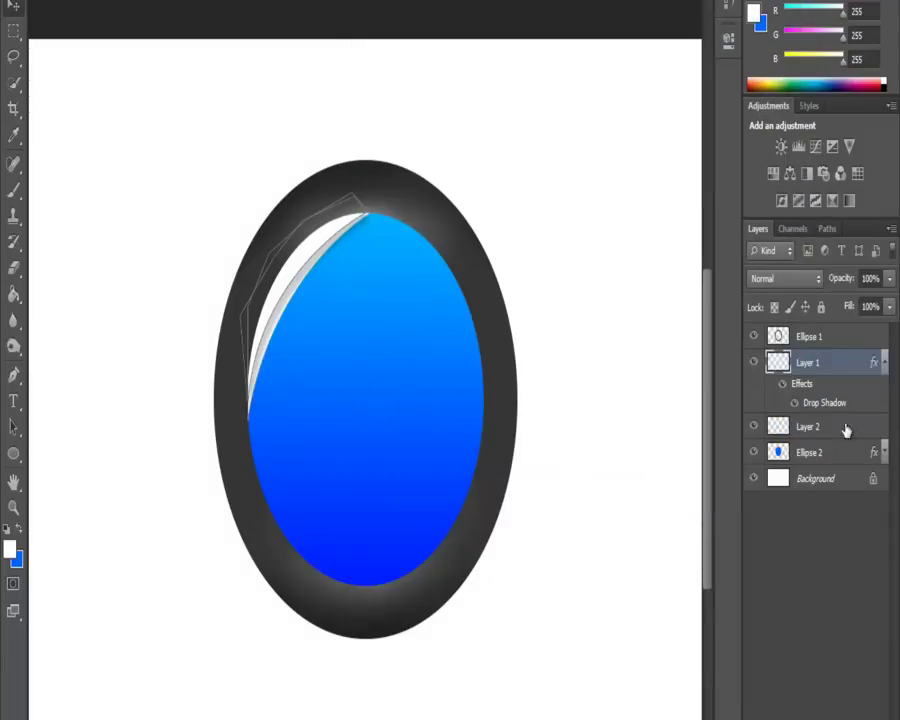
click(885, 364)
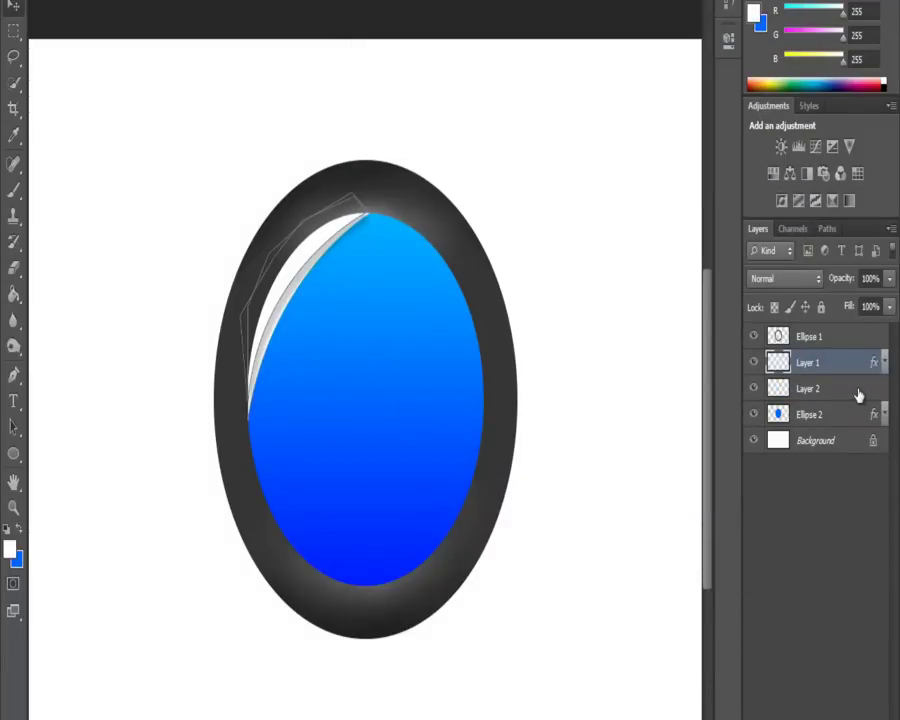
click(846, 396)
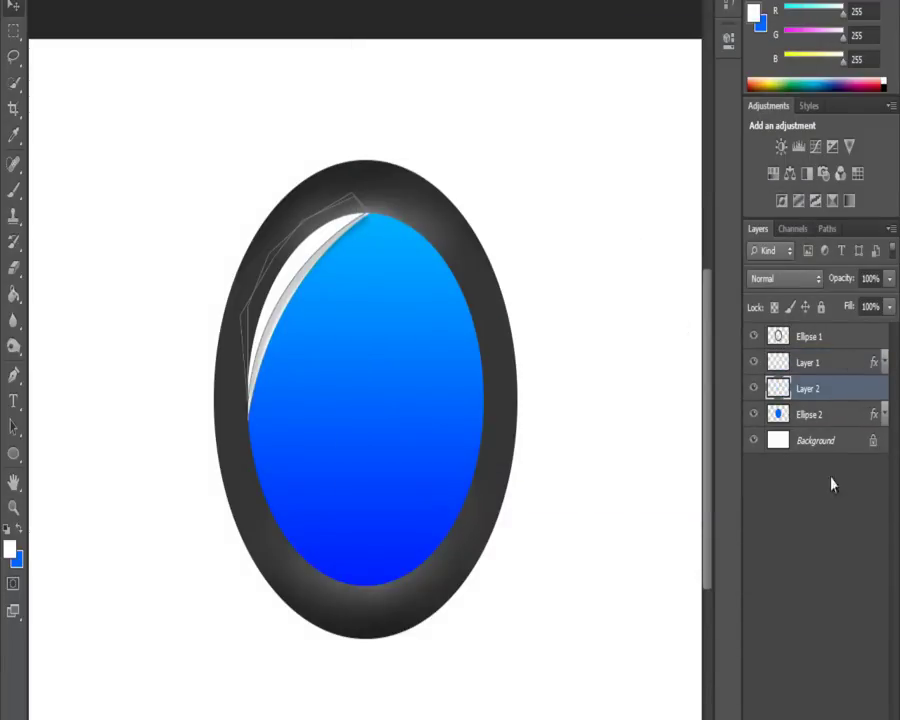
shift+click(846, 364)
- Try Overlay, Soft Light and Linear Dodge (Add) blend modes on the two highlight layers
click(818, 279)
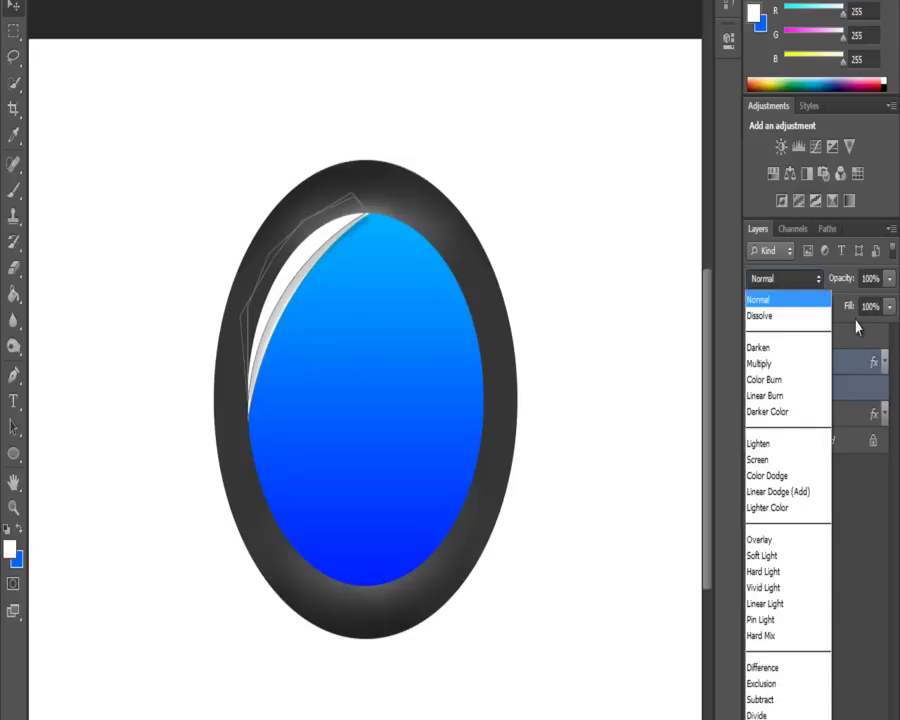
key(Escape)
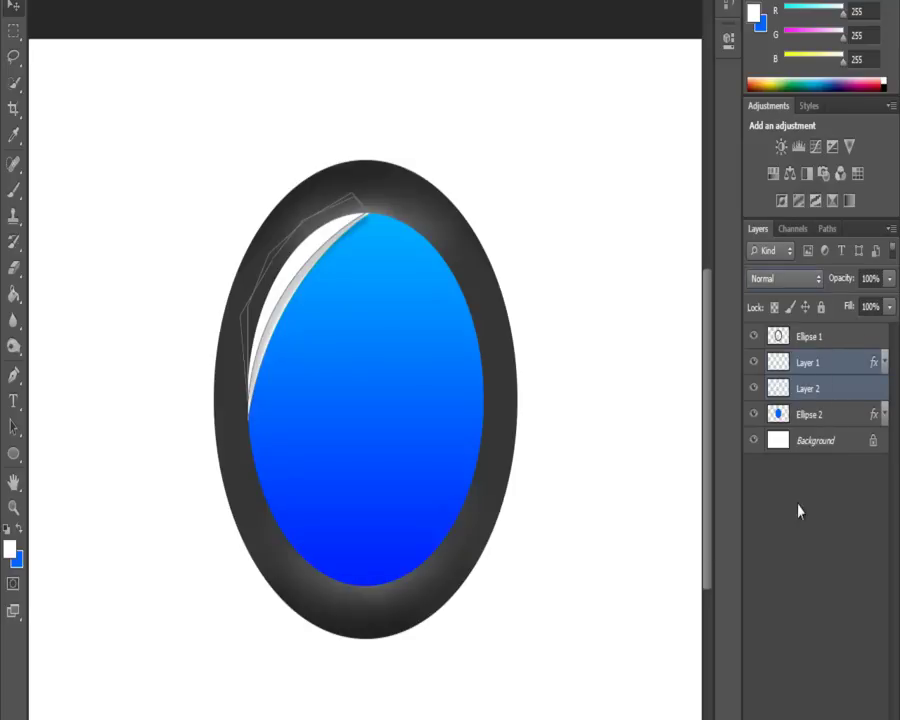
click(818, 279)
click(774, 537)
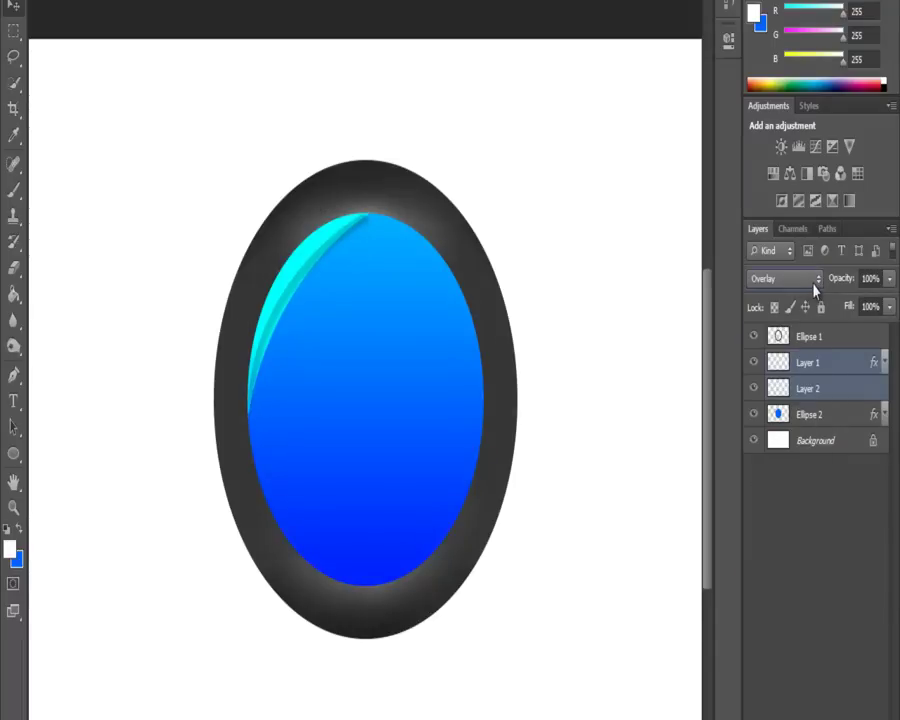
click(815, 289)
click(793, 553)
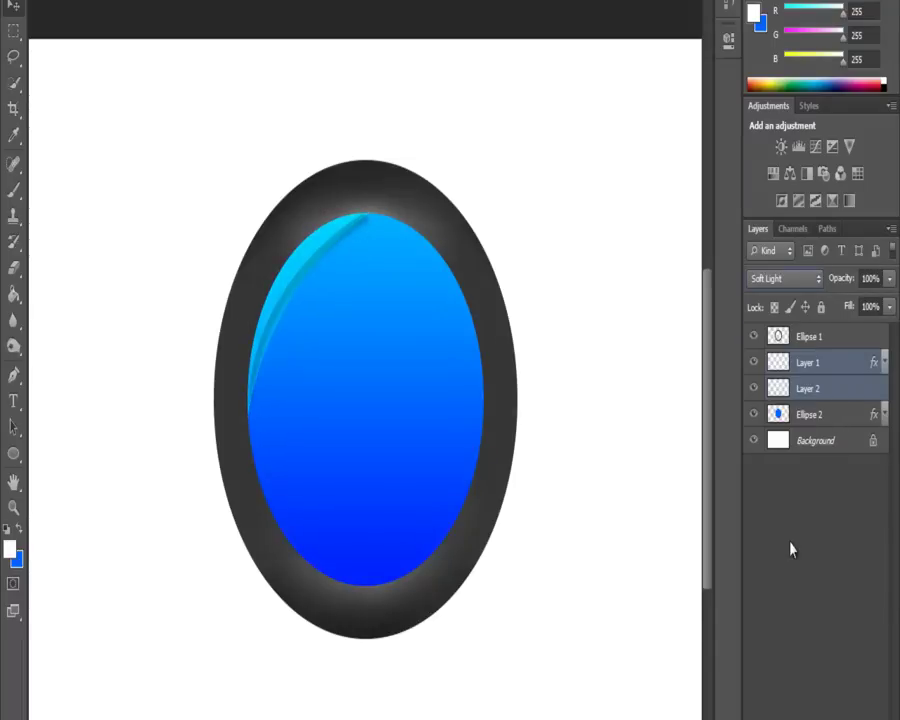
key(Up)
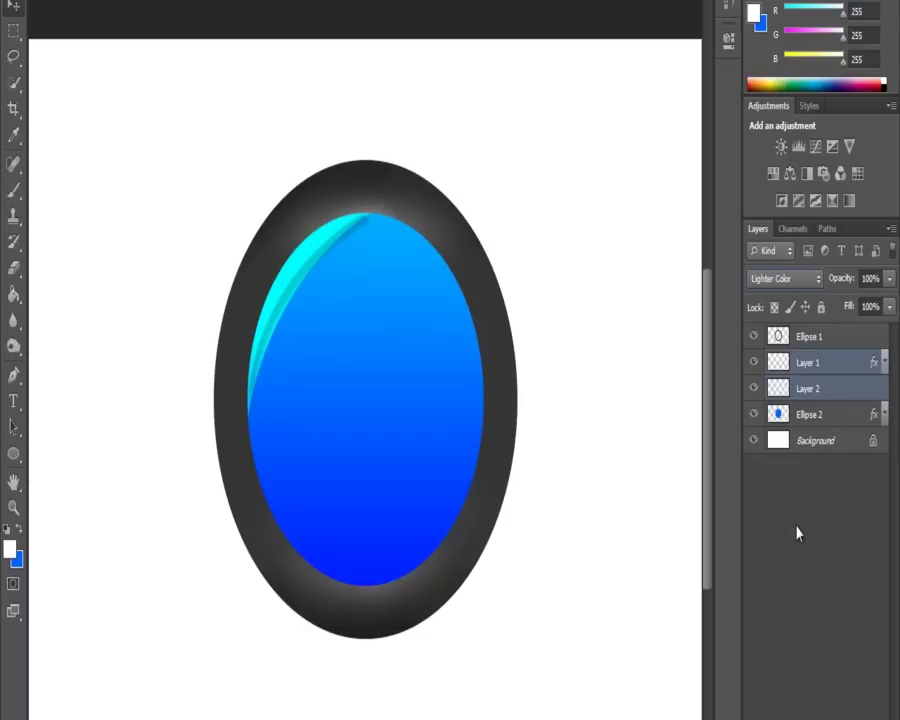
key(Up)
key(Up)
key(Up)
key(Up)
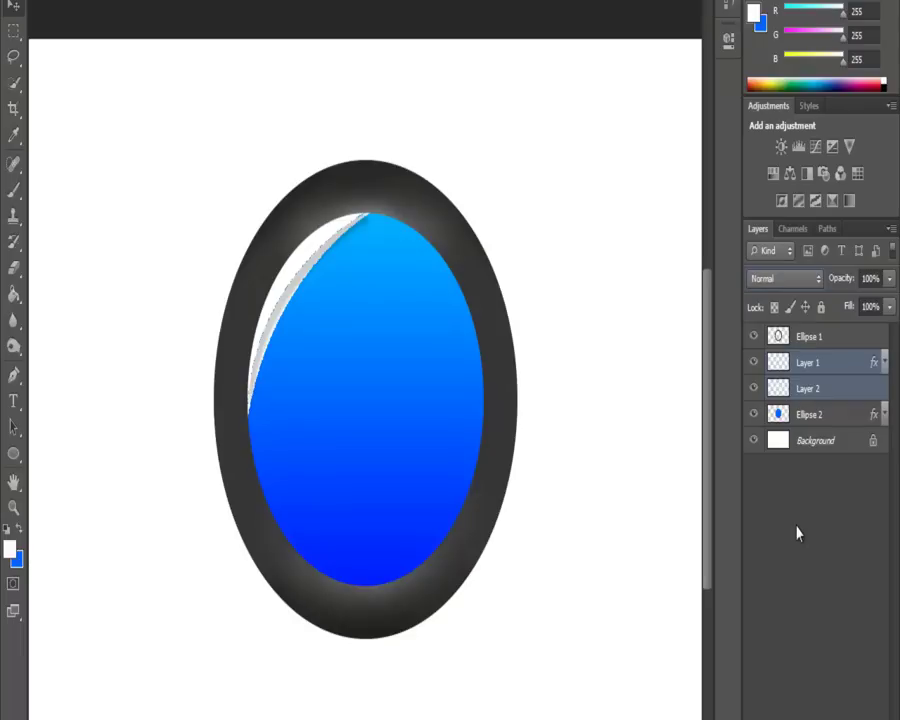
- Preview Hard Light, Vivid Light, Linear Light and Difference blending on the highlights
key(alt+f)
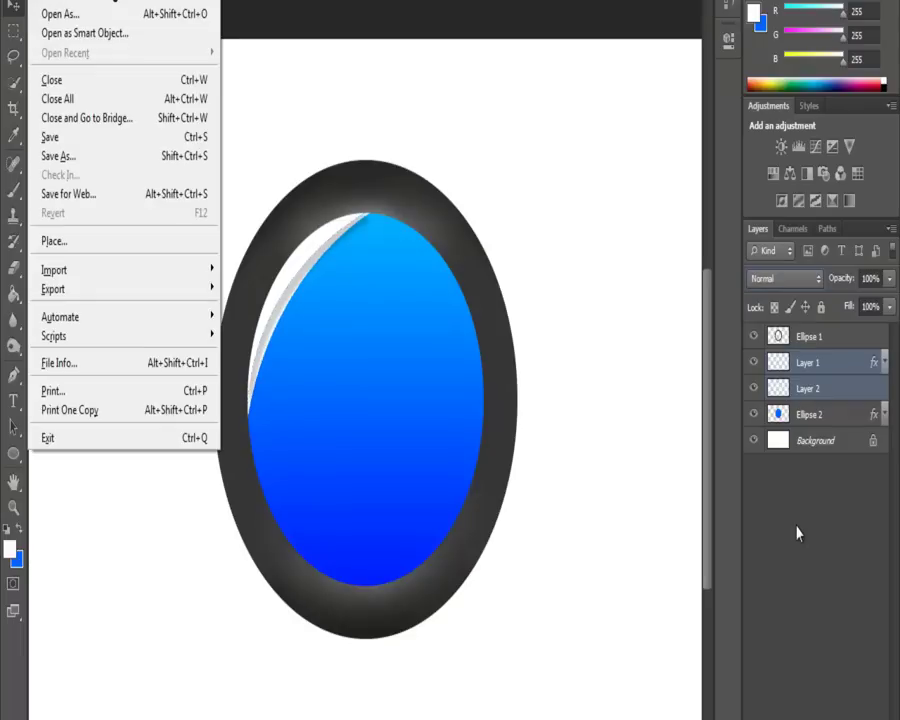
click(811, 285)
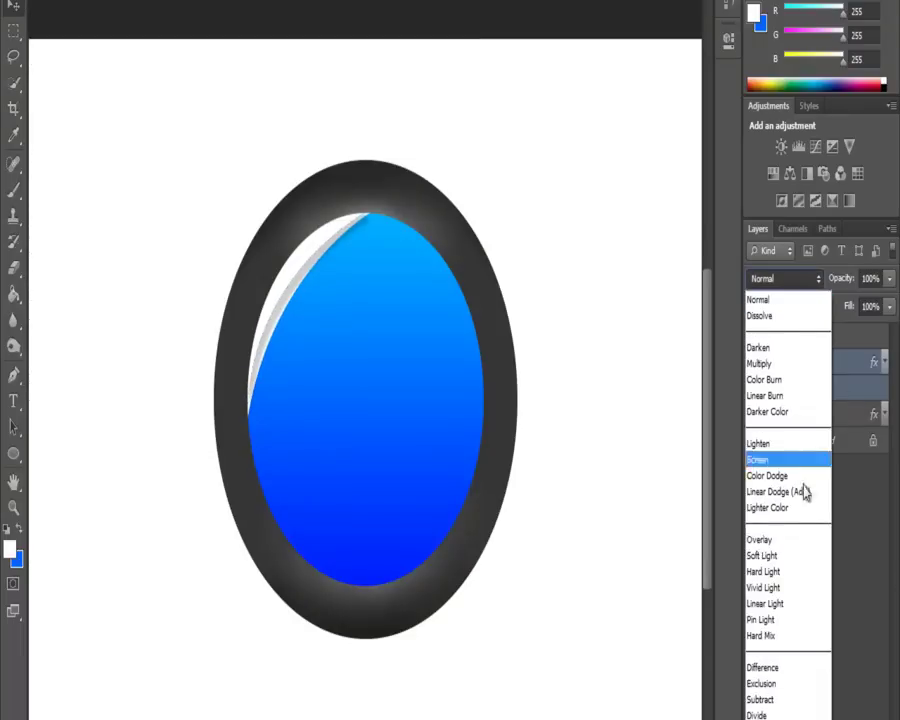
click(785, 572)
key(alt+f)
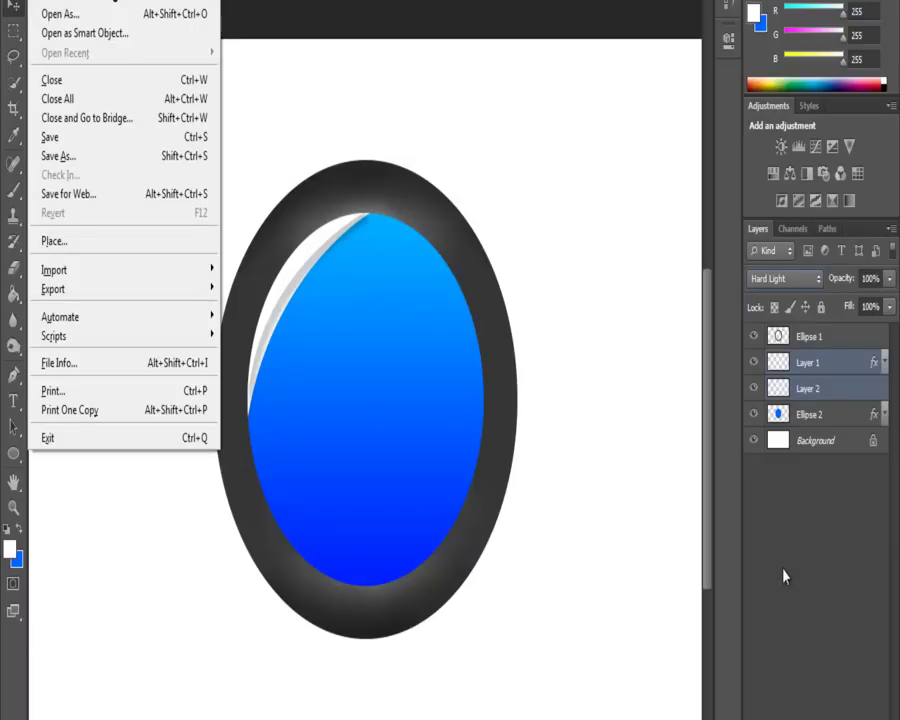
click(800, 287)
click(798, 287)
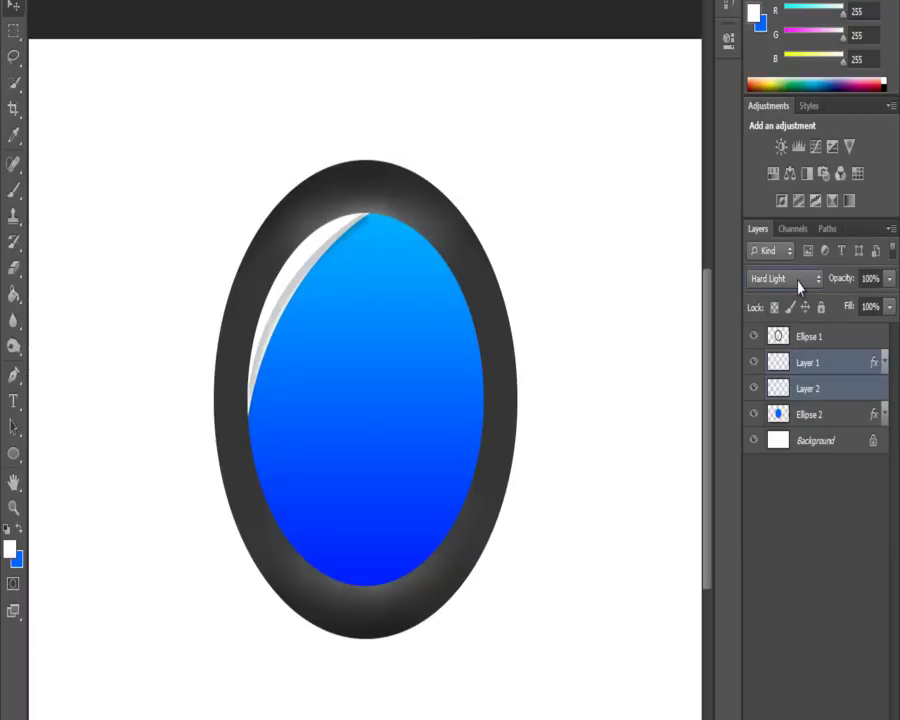
key(alt+f)
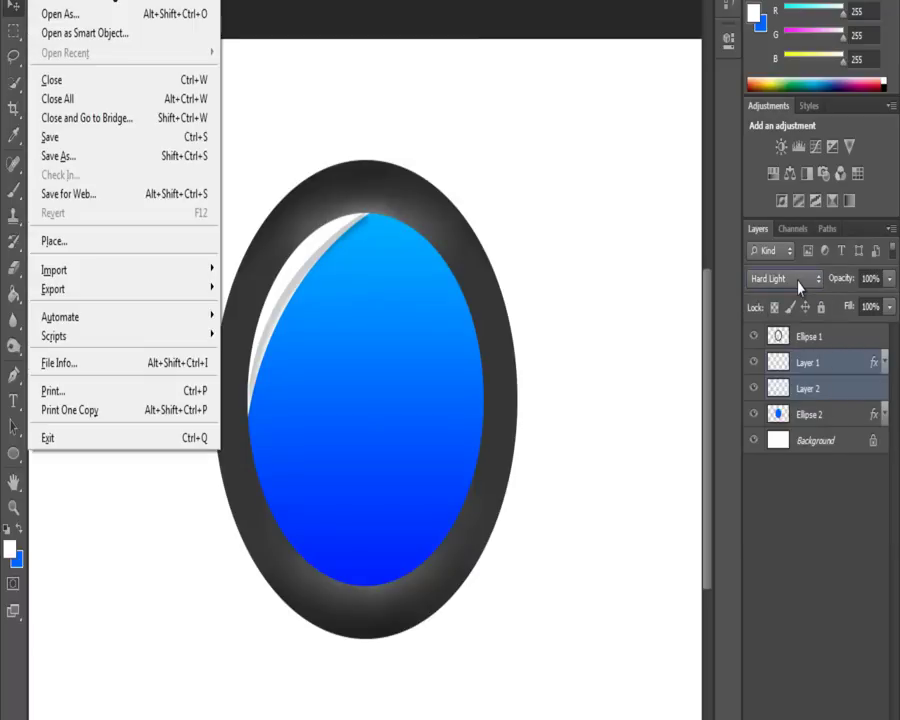
click(800, 287)
click(765, 588)
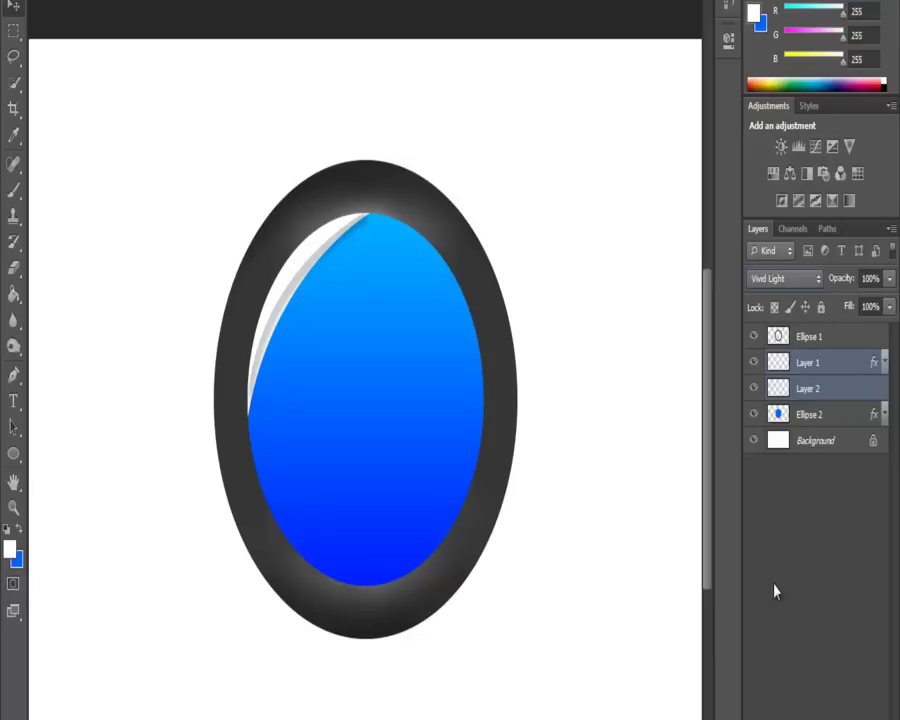
click(776, 287)
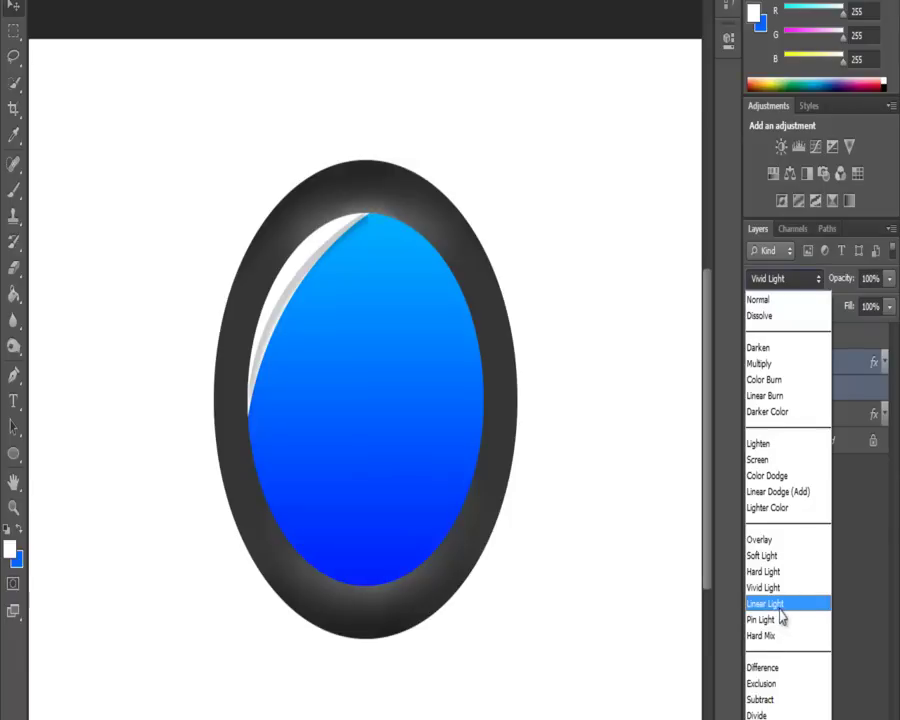
click(780, 608)
click(790, 280)
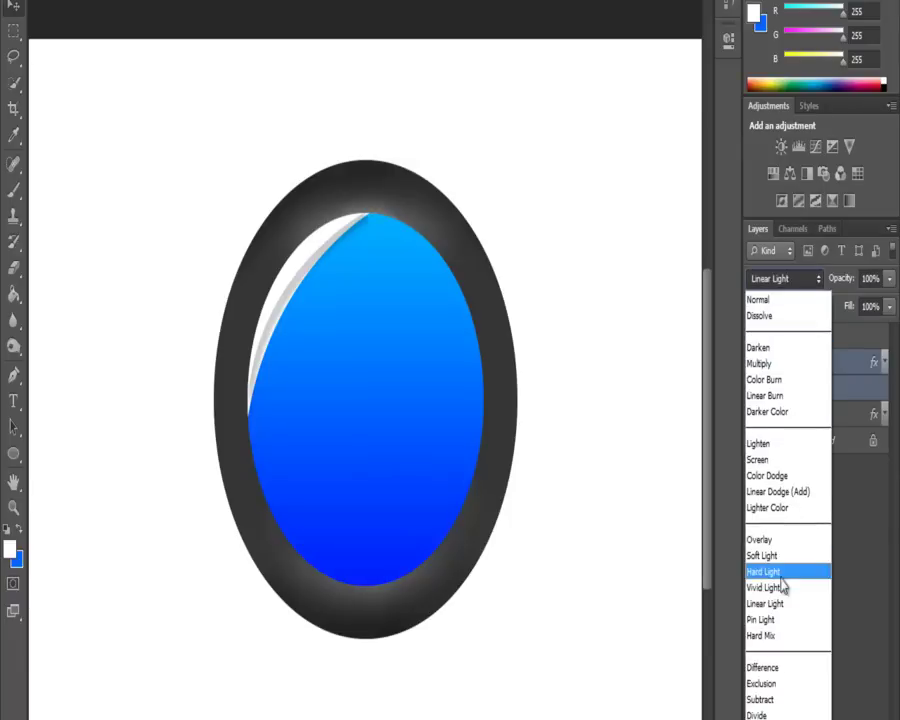
click(760, 667)
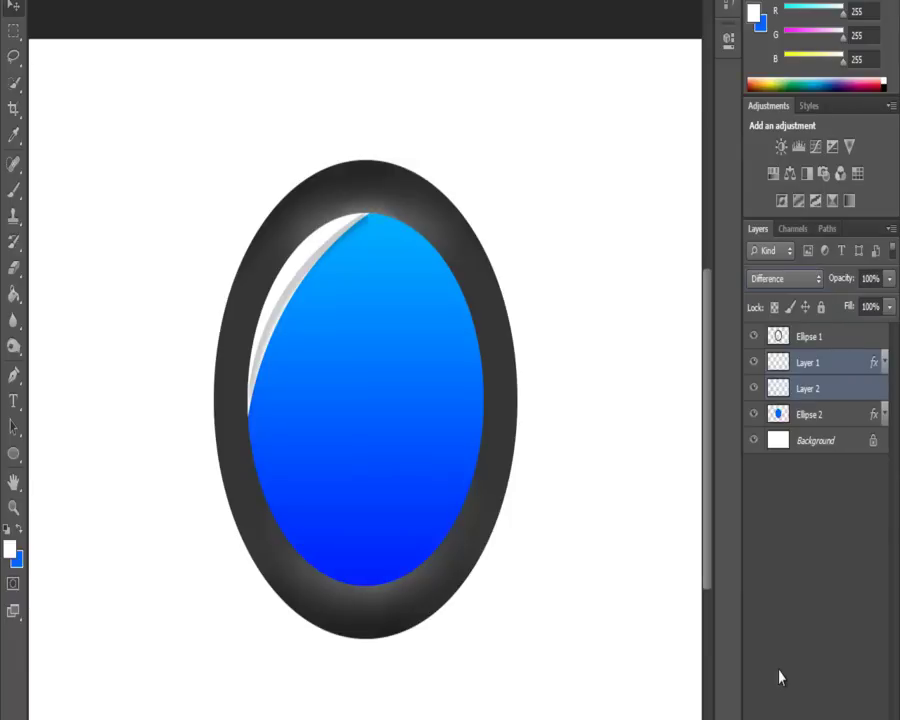
- Return the highlights to Overlay, then settle on Soft Light blending
click(787, 288)
click(776, 538)
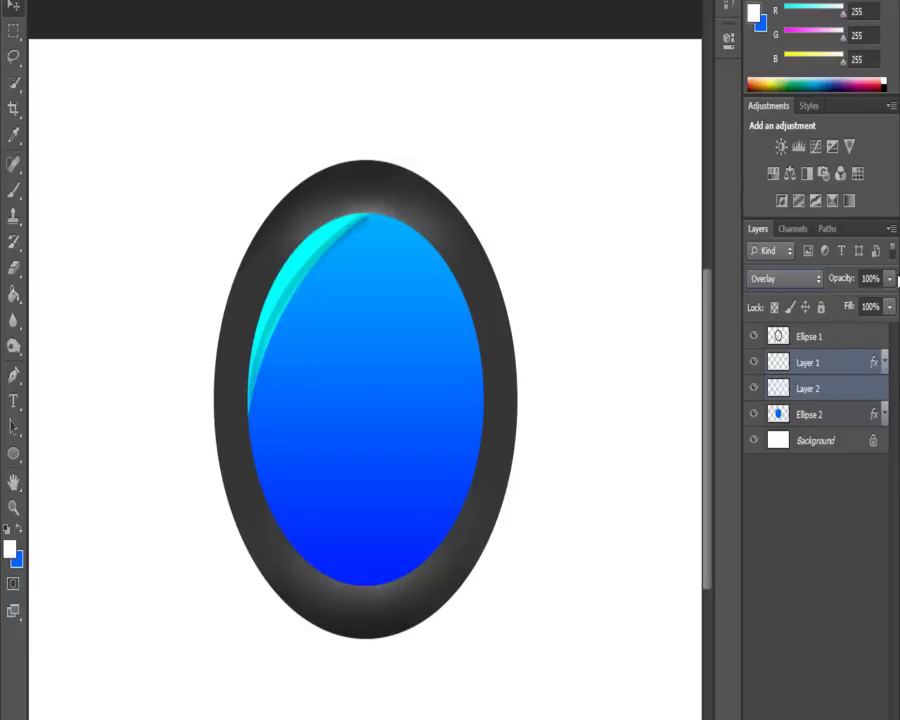
key(alt+f)
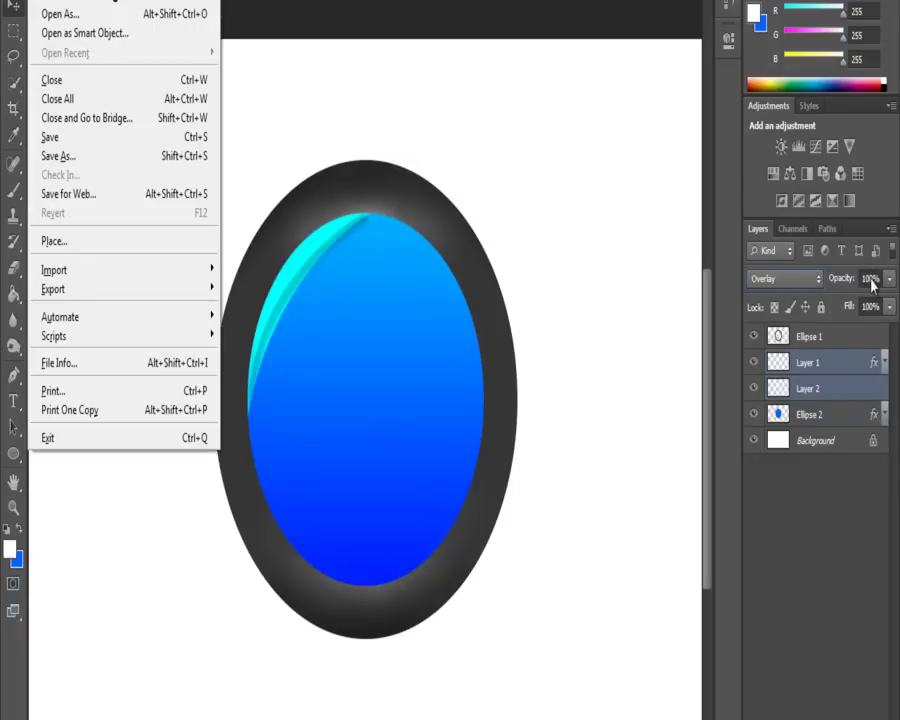
key(Up)
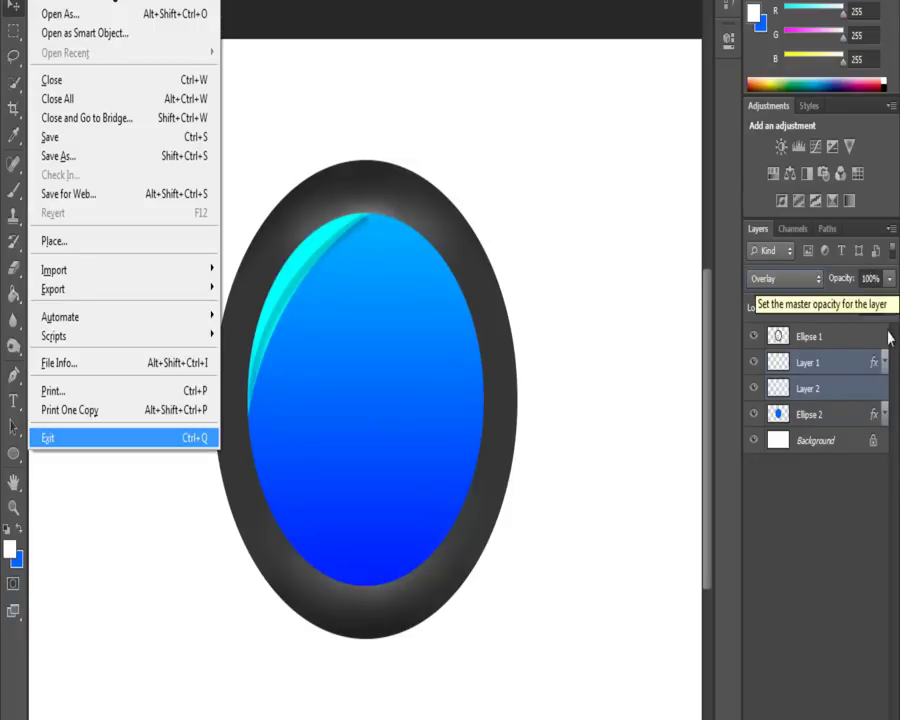
click(812, 281)
click(781, 556)
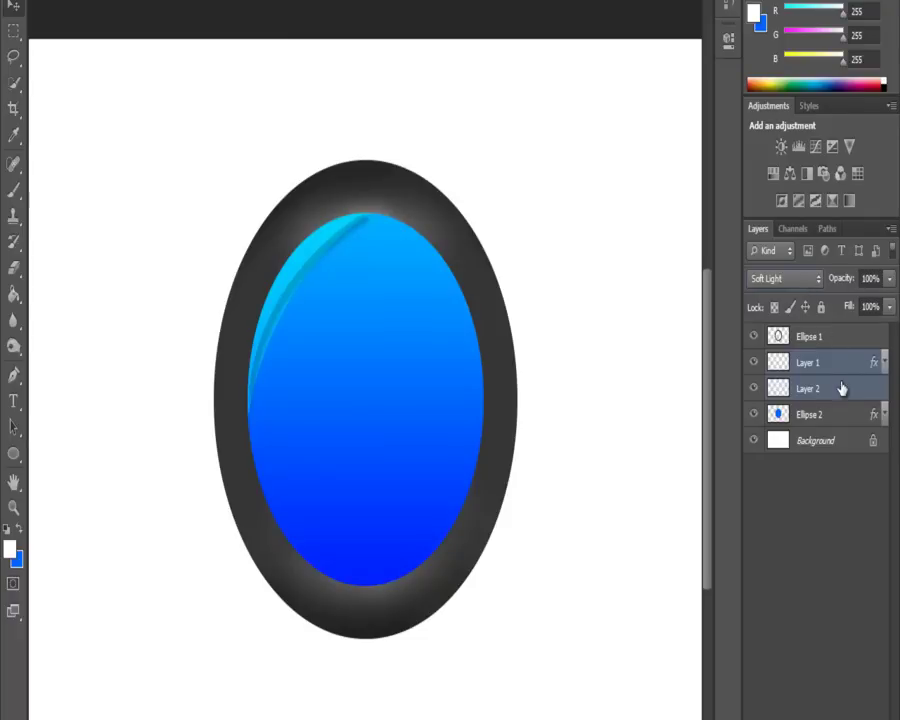
- Group Layer 1 and Layer 2 into Group 1 with Ctrl+G, collapse it, and duplicate it
key(ctrl+g)
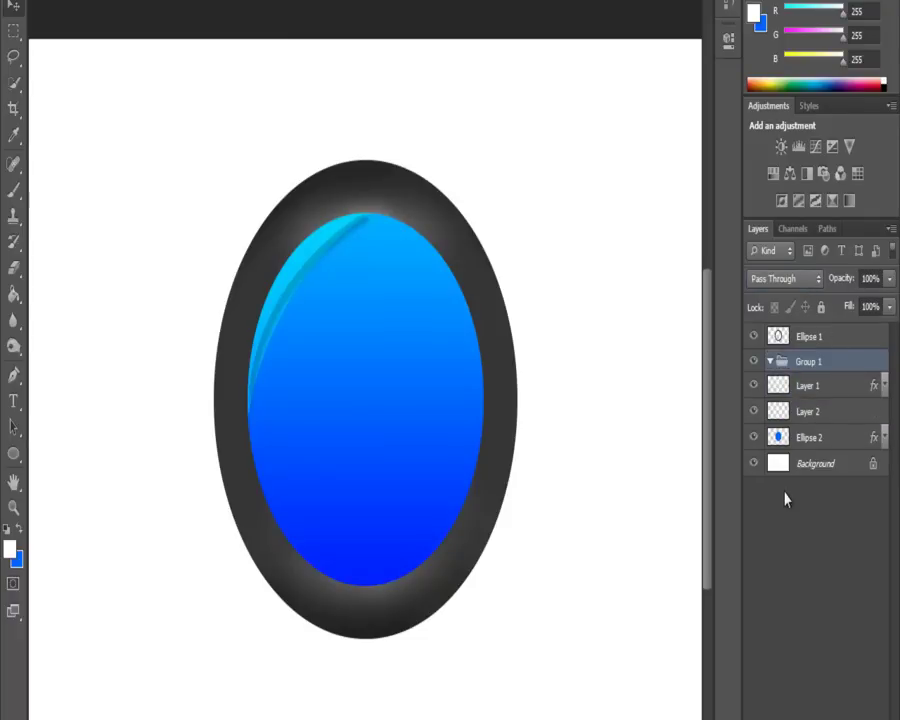
click(838, 416)
click(838, 384)
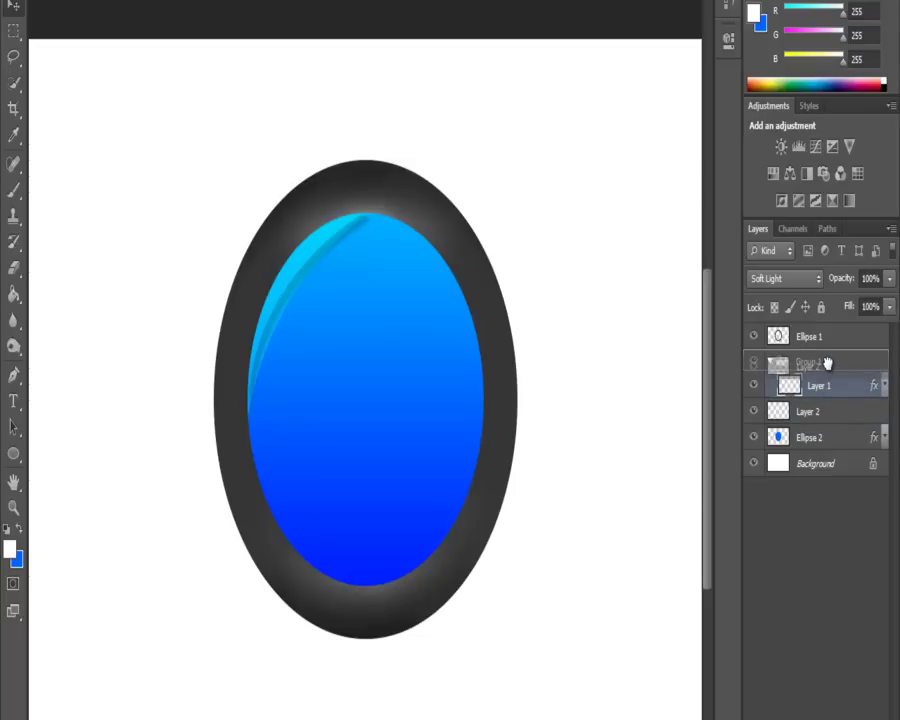
click(830, 410)
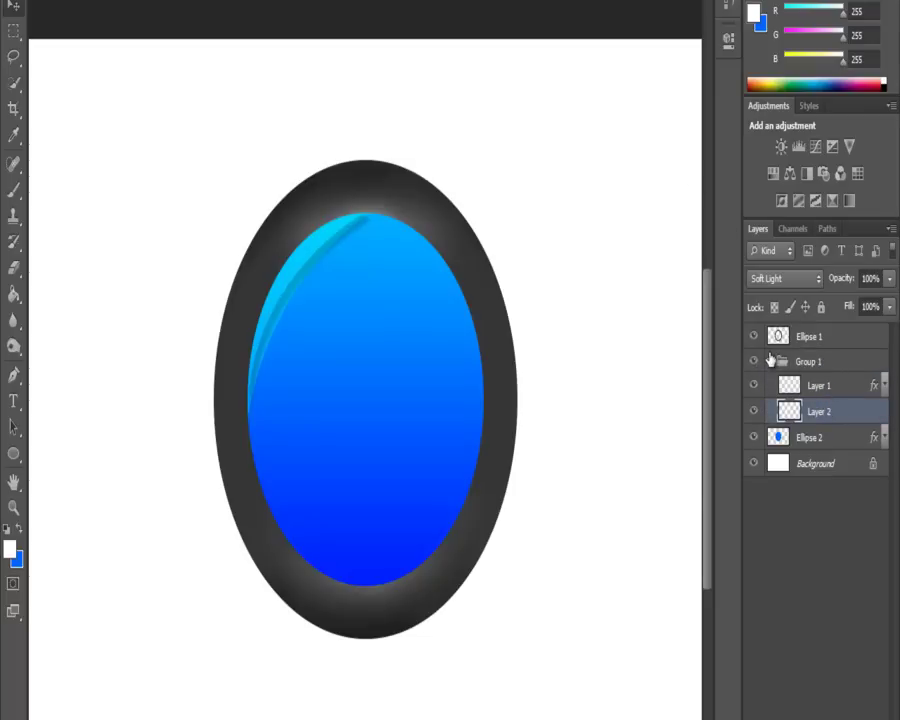
click(771, 363)
click(771, 364)
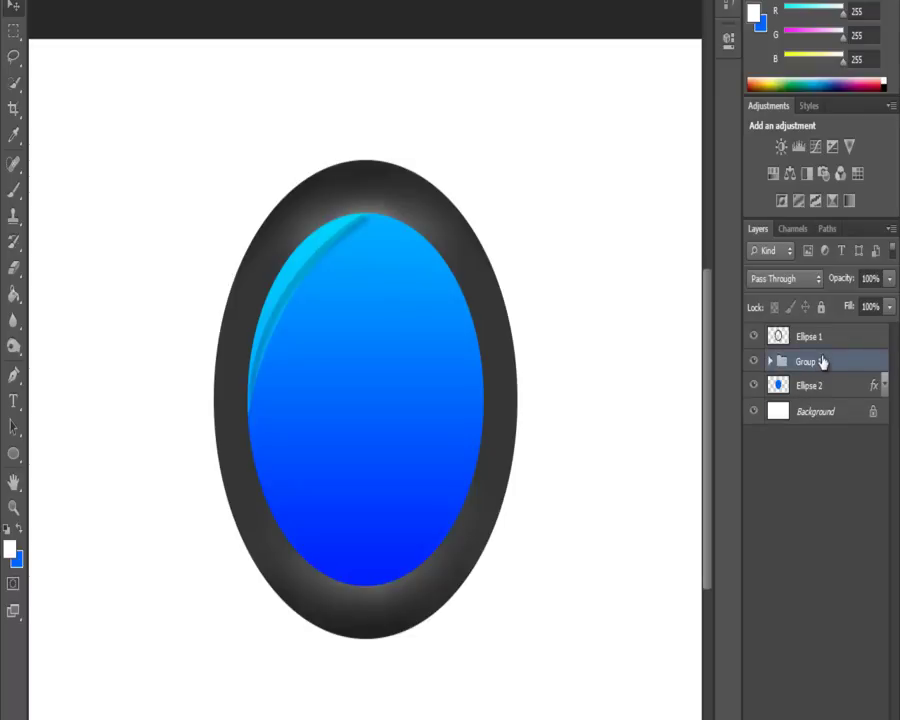
right_click(820, 370)
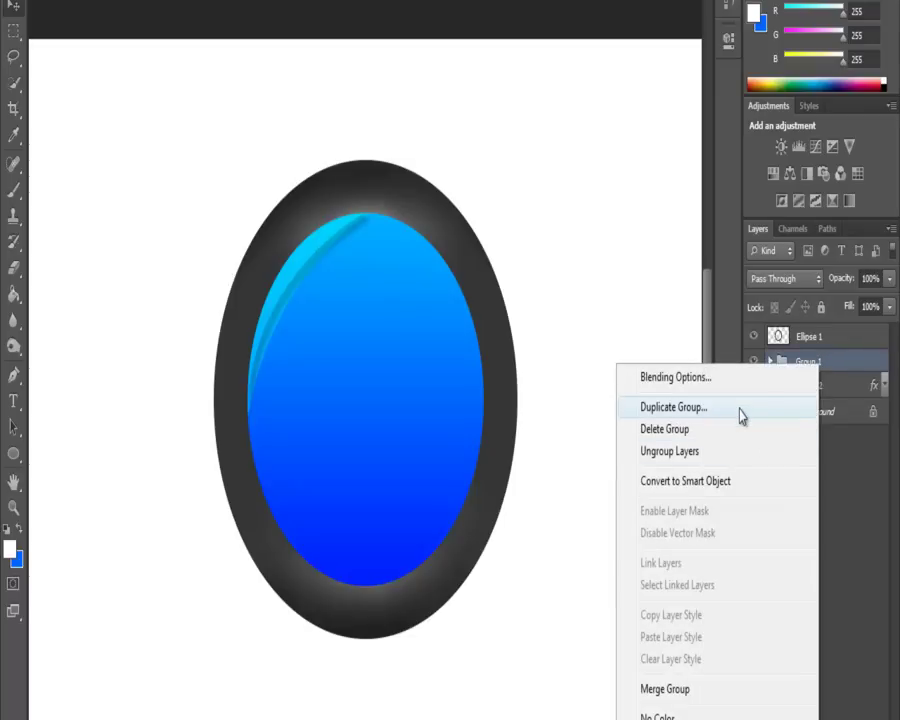
click(741, 408)
- Rotate Group 1 copy by 135° and move it to the orb's lower-right edge
click(567, 219)
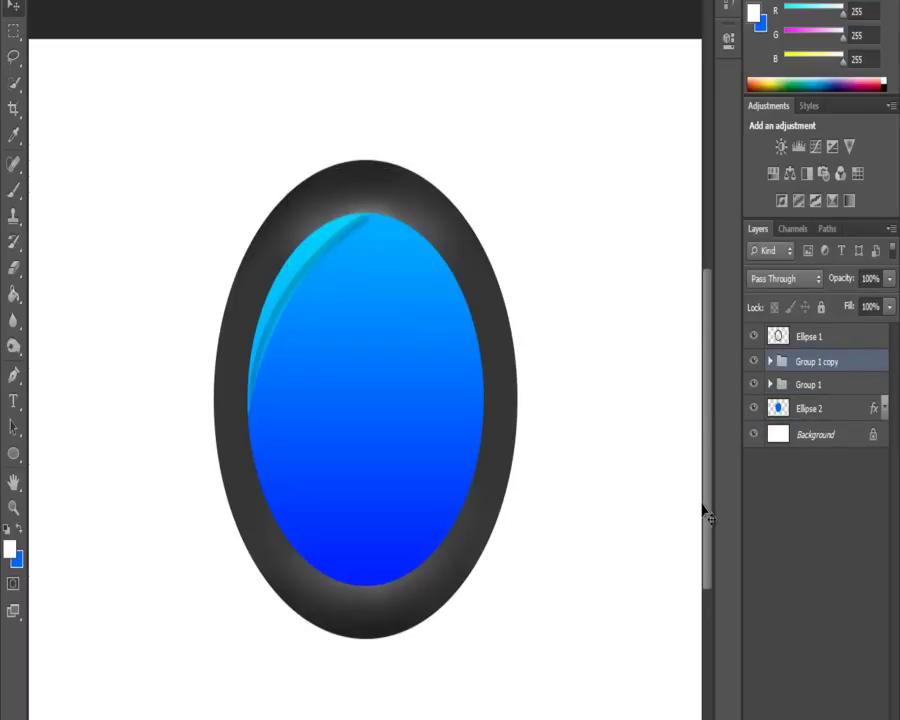
key(ctrl+t)
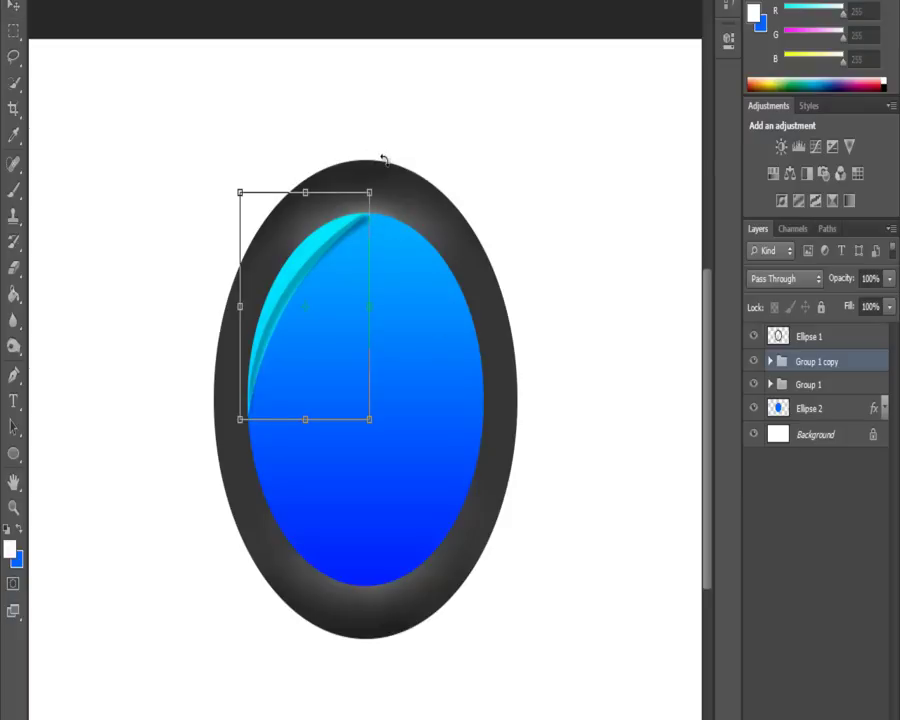
drag(388, 168, 205, 487)
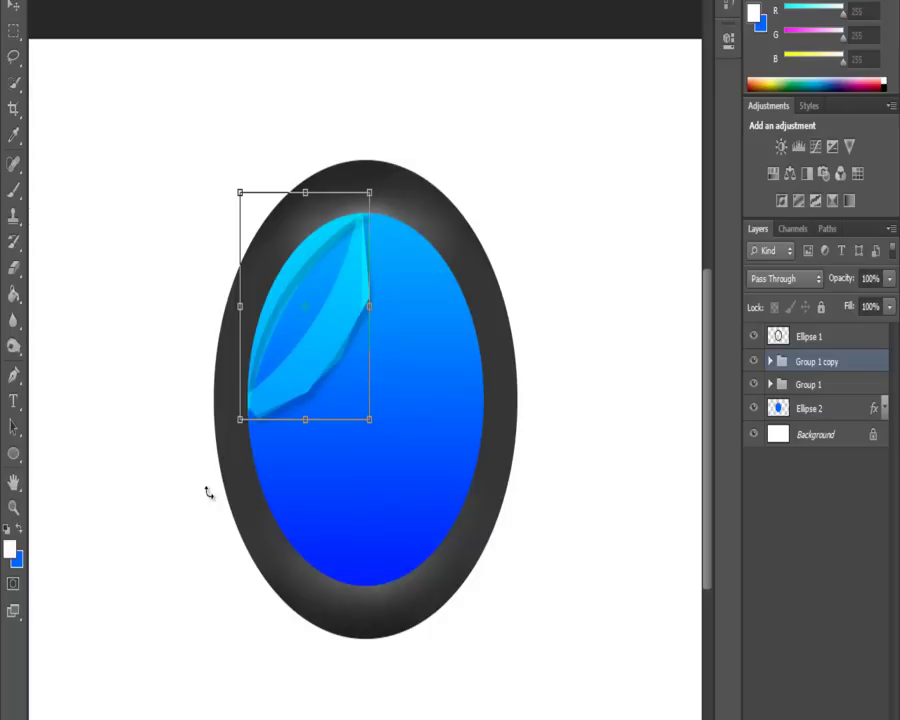
drag(306, 358, 419, 557)
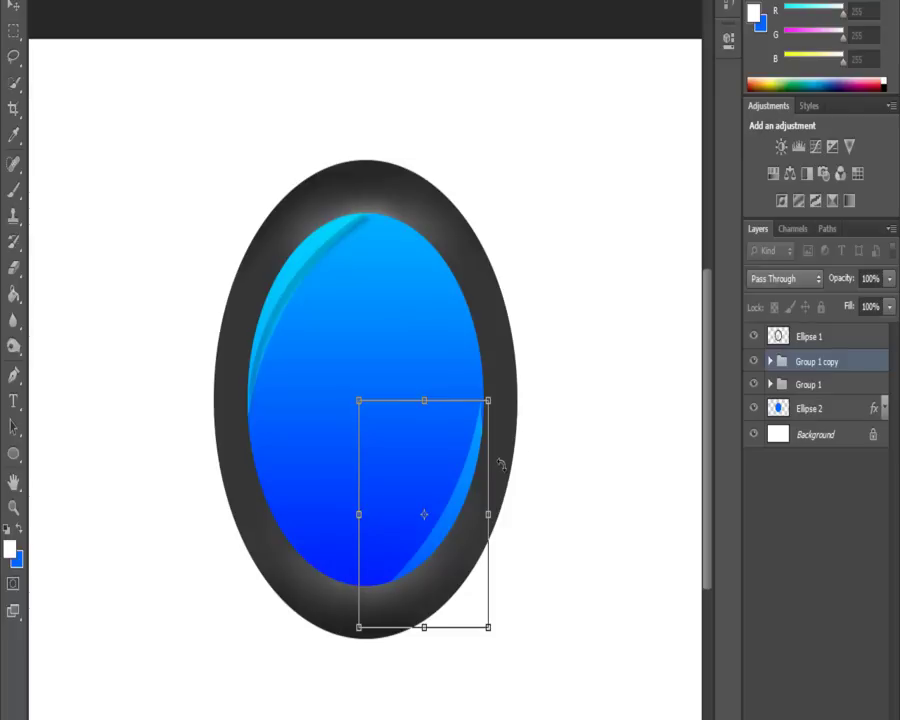
key(Return)
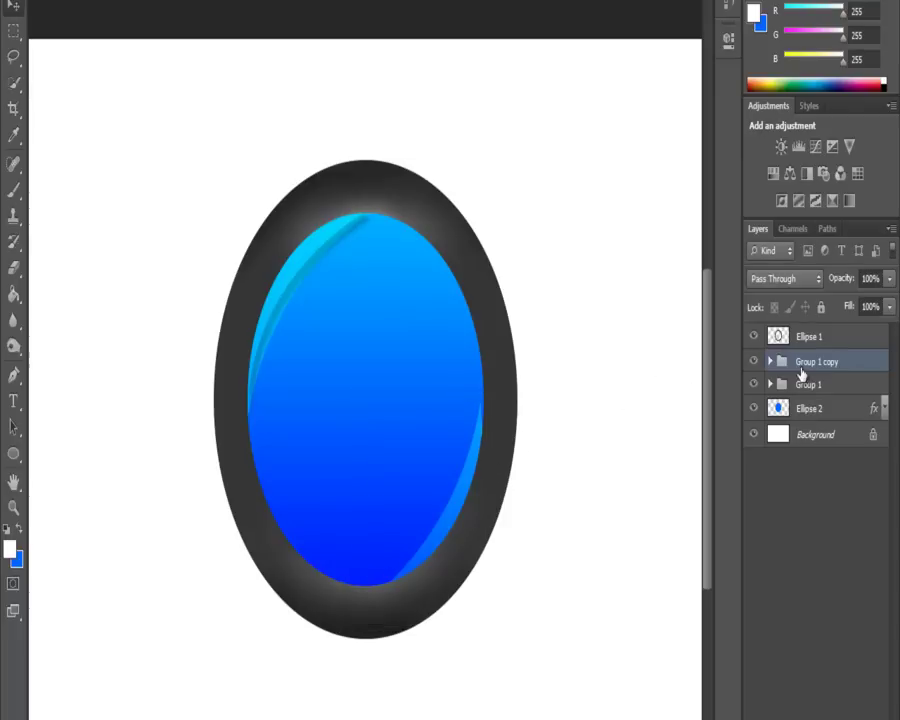
click(769, 362)
click(770, 362)
click(769, 362)
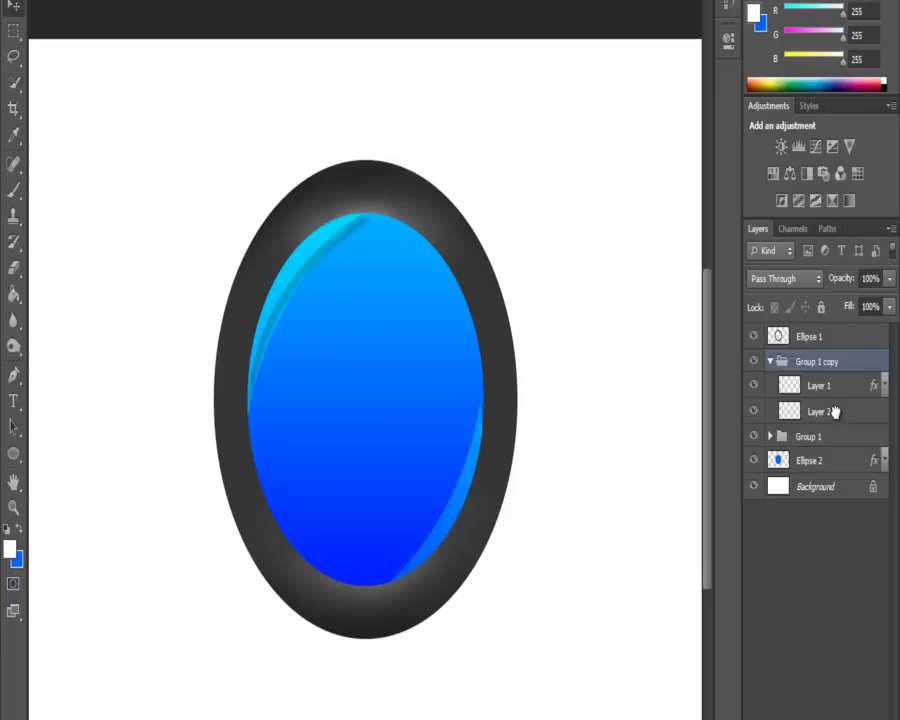
drag(834, 410, 835, 381)
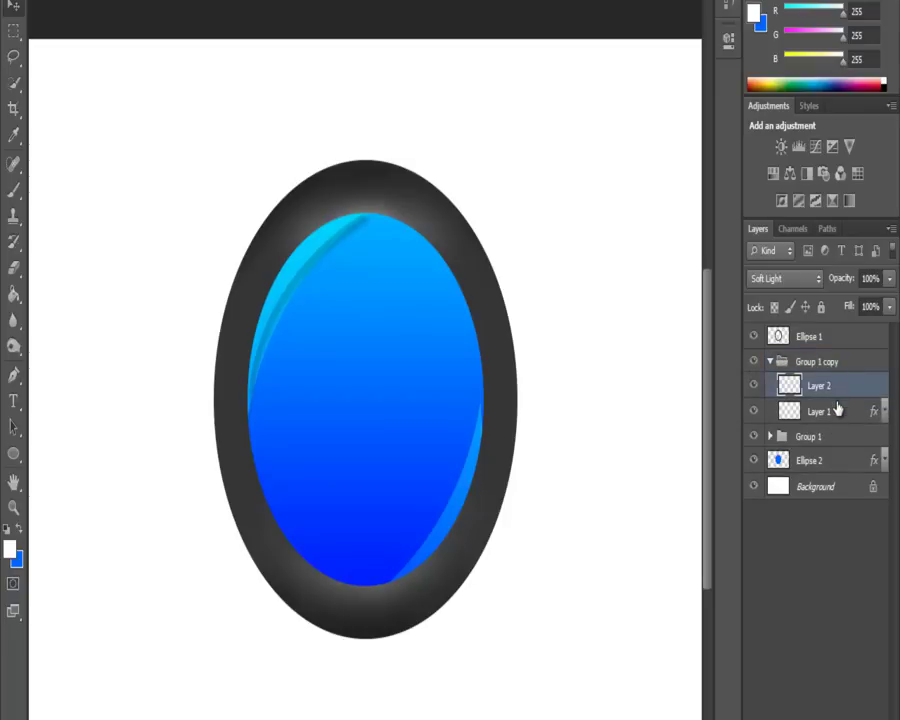
click(769, 362)
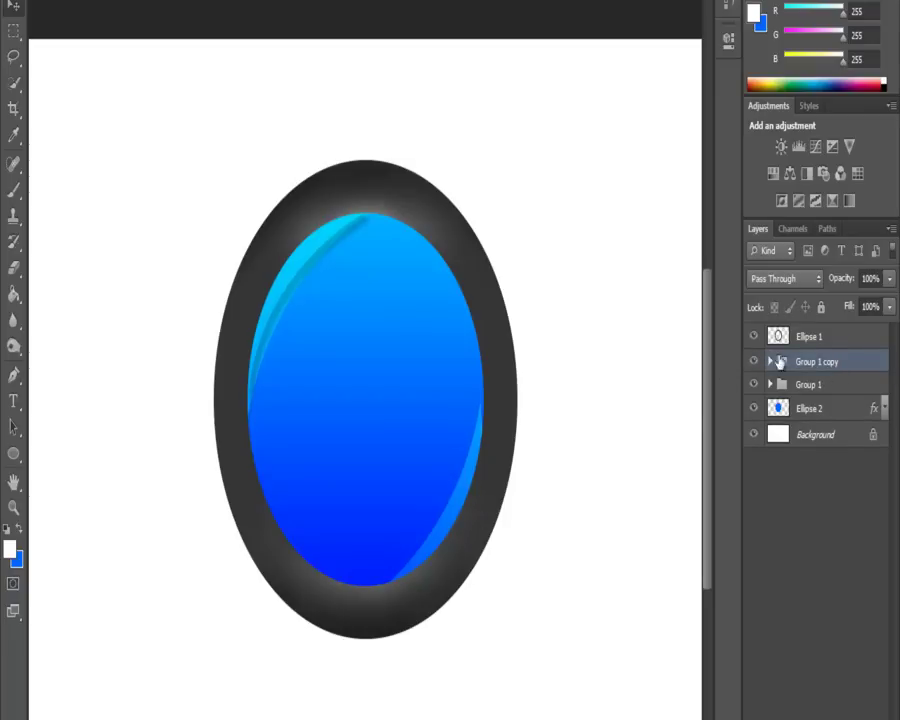
drag(440, 500, 436, 444)
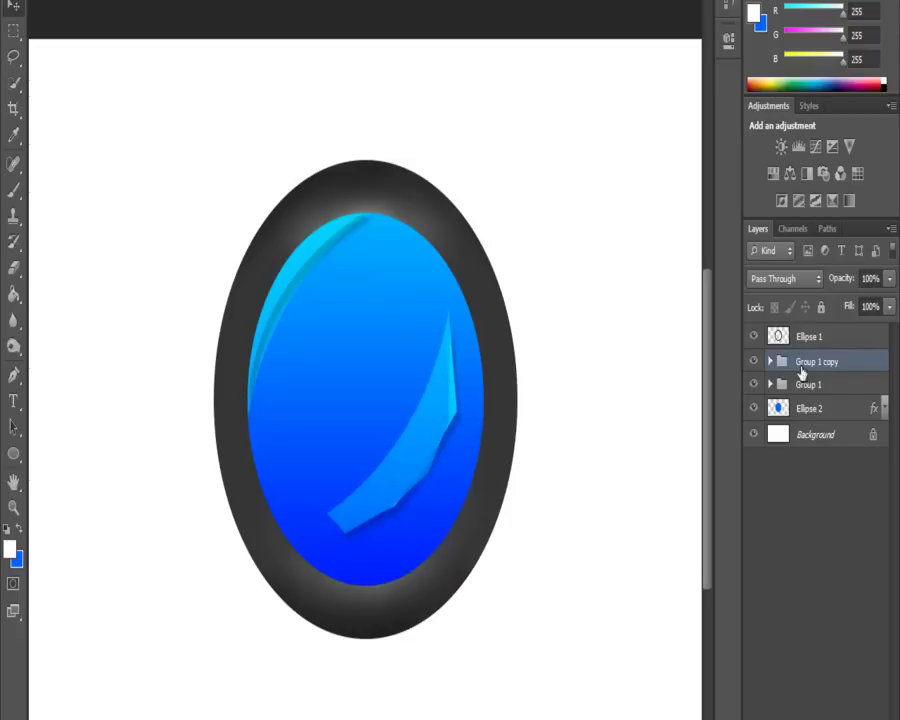
click(770, 363)
click(786, 390)
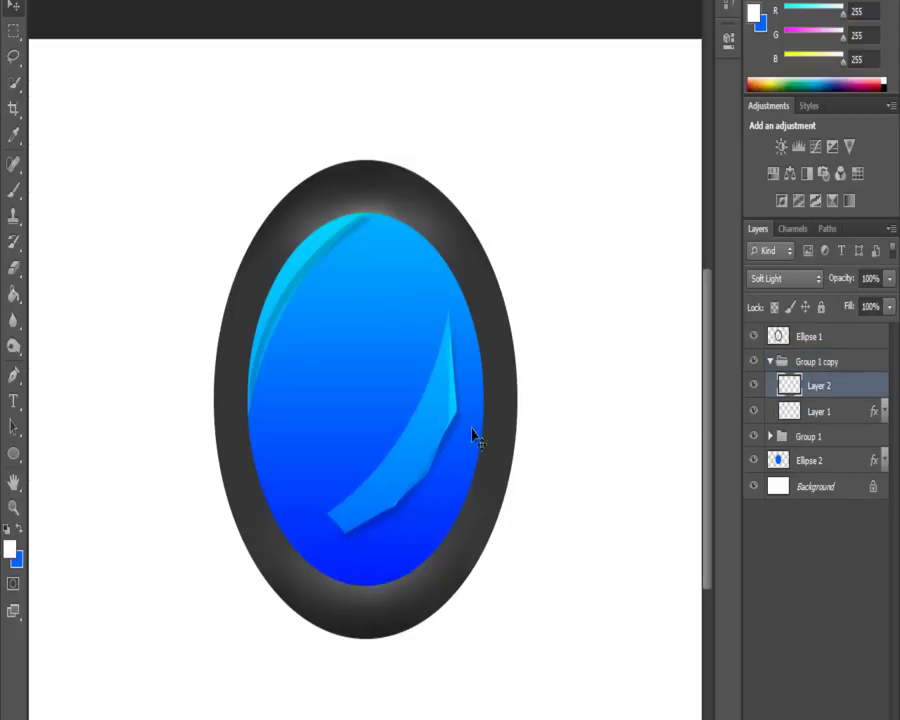
mouse_move(424, 444)
mouse_down()
mouse_move(440, 478)
mouse_move(420, 453)
mouse_up()
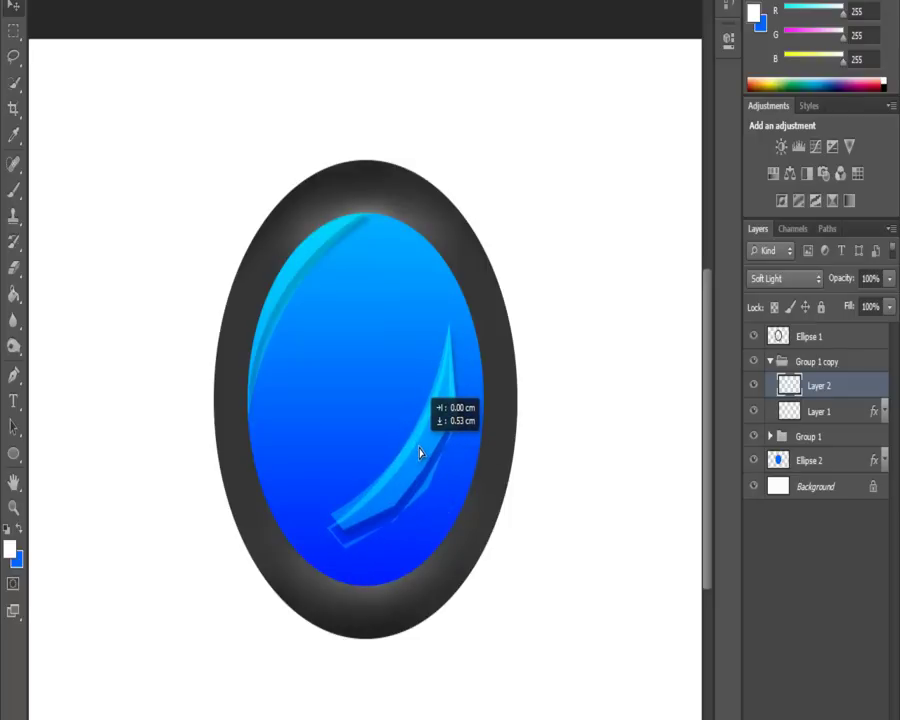
drag(420, 453, 420, 453)
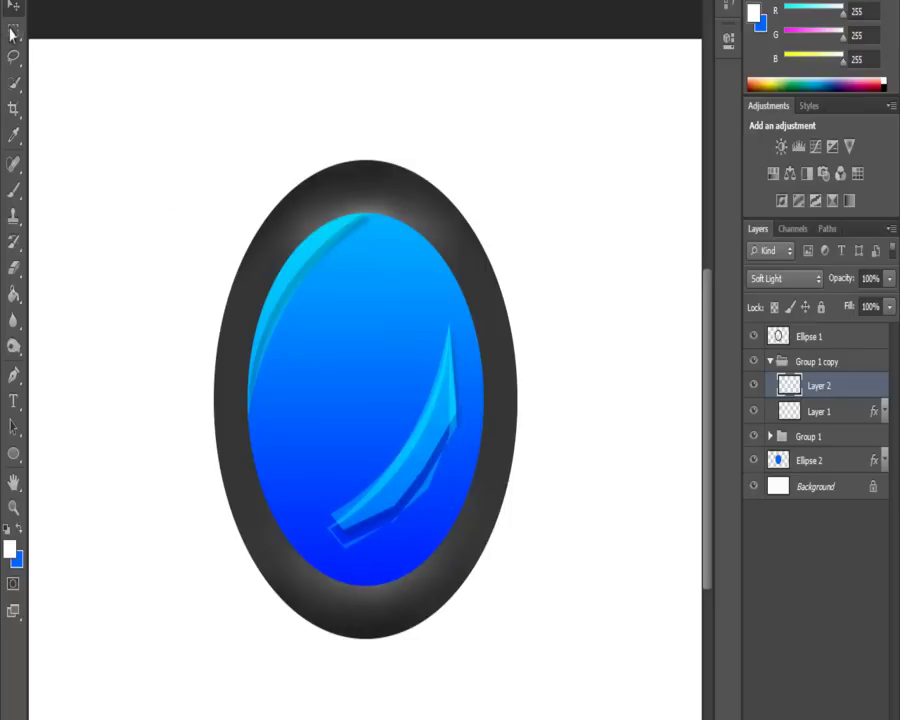
click(770, 361)
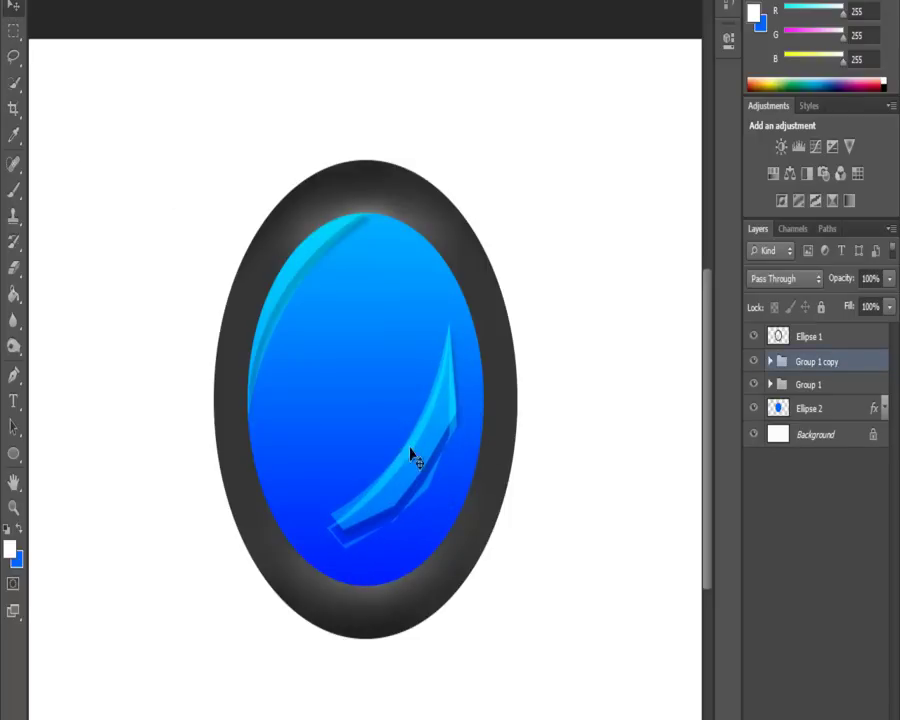
drag(412, 454, 457, 543)
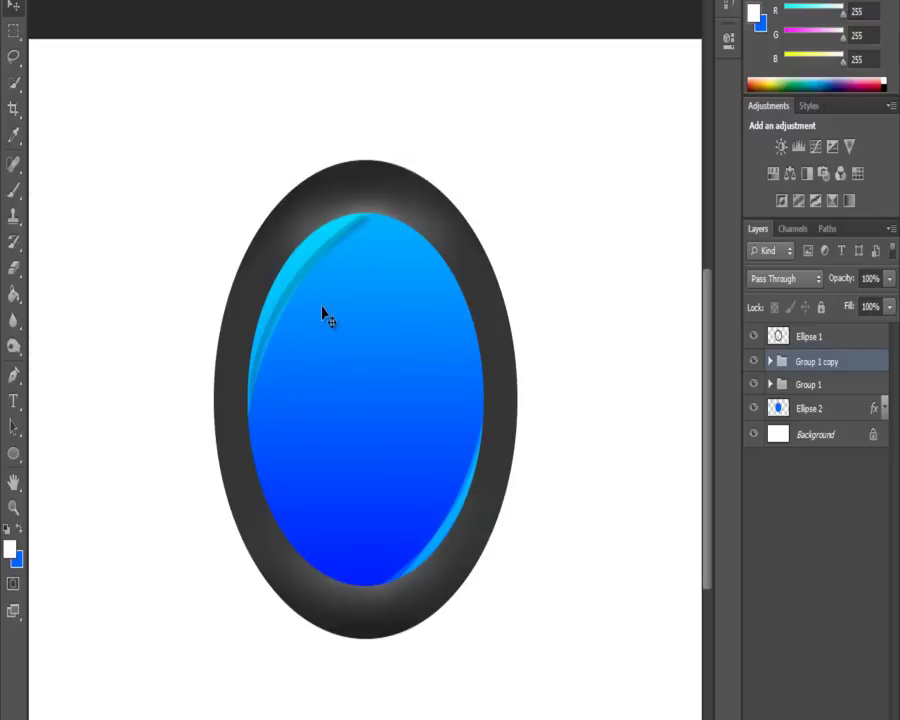
click(840, 408)
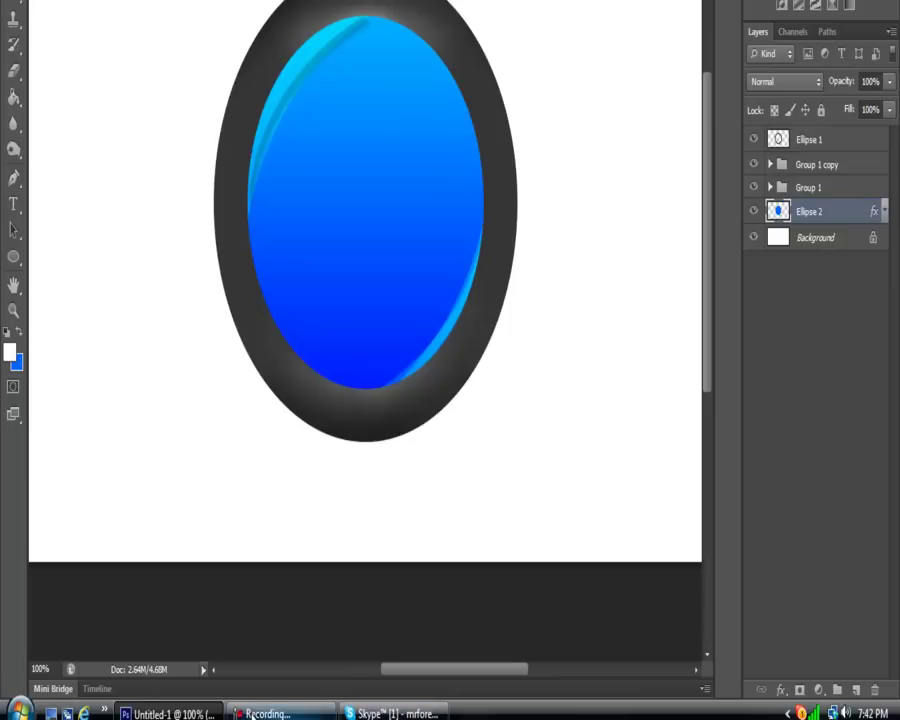
click(251, 713)
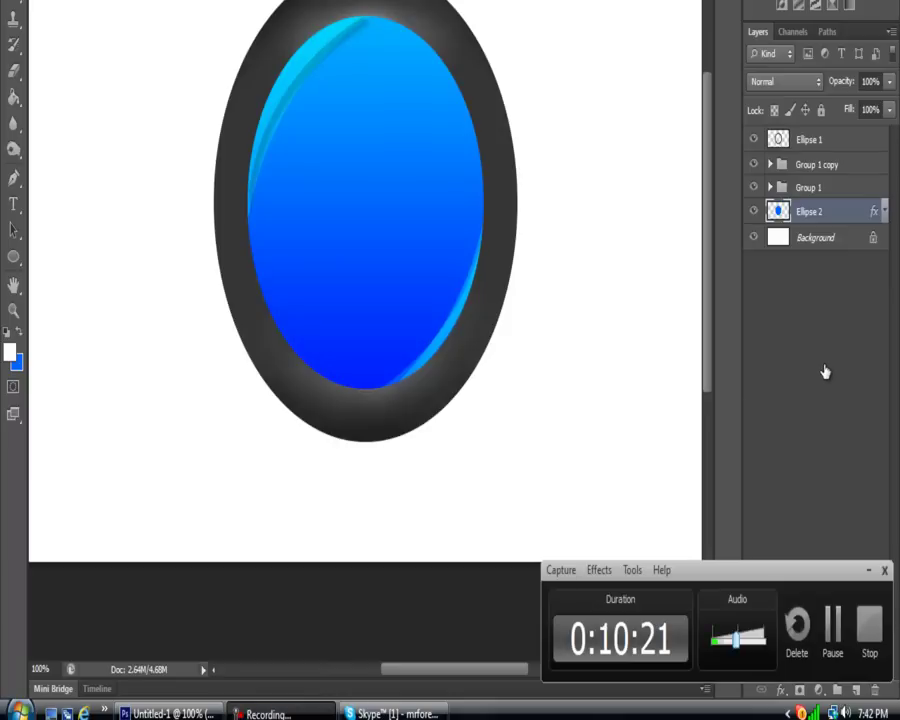
click(851, 553)
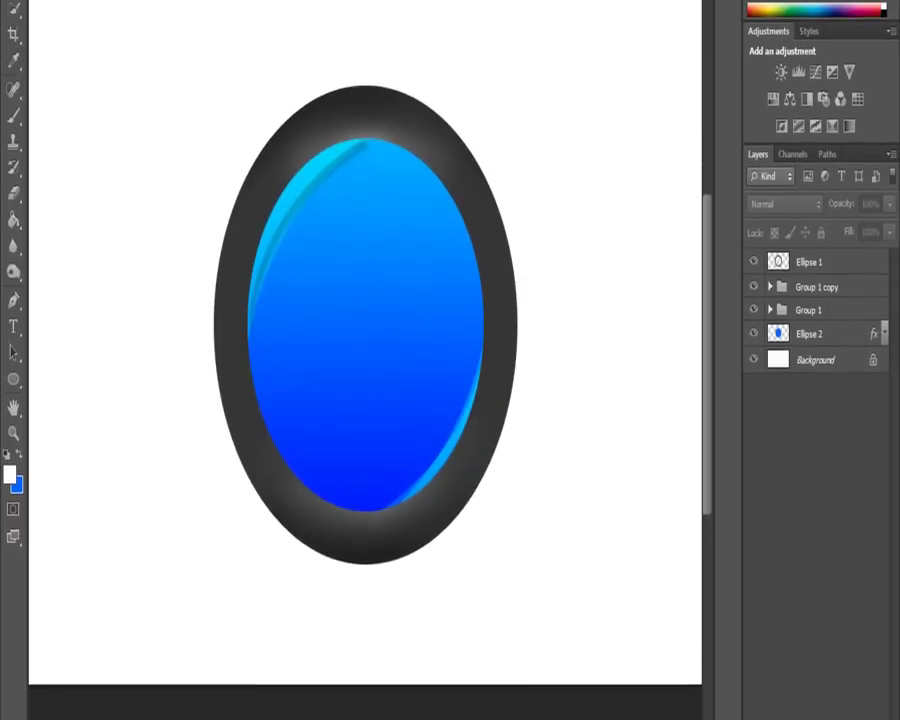
- Create a new layer and render Filter > Render > Clouds onto it
key(ctrl+shift+alt+n)
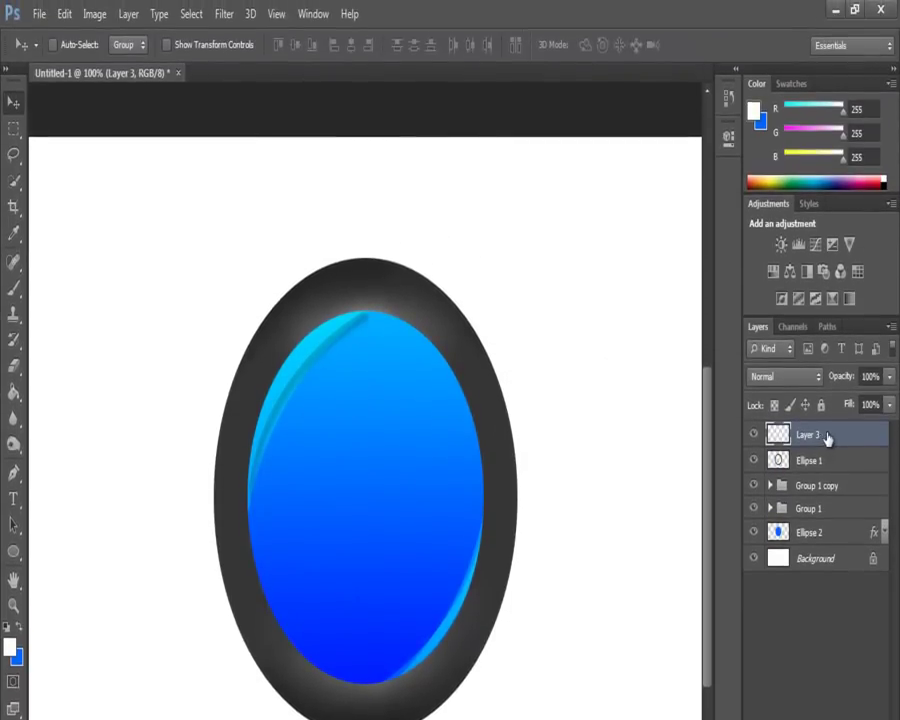
click(220, 18)
mouse_move(323, 220)
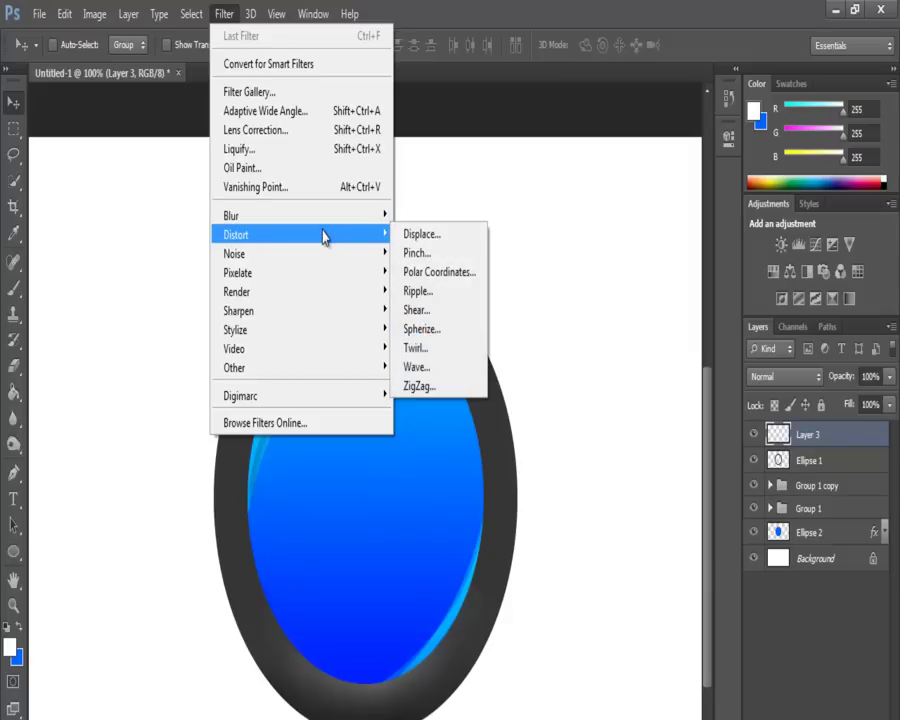
mouse_move(327, 252)
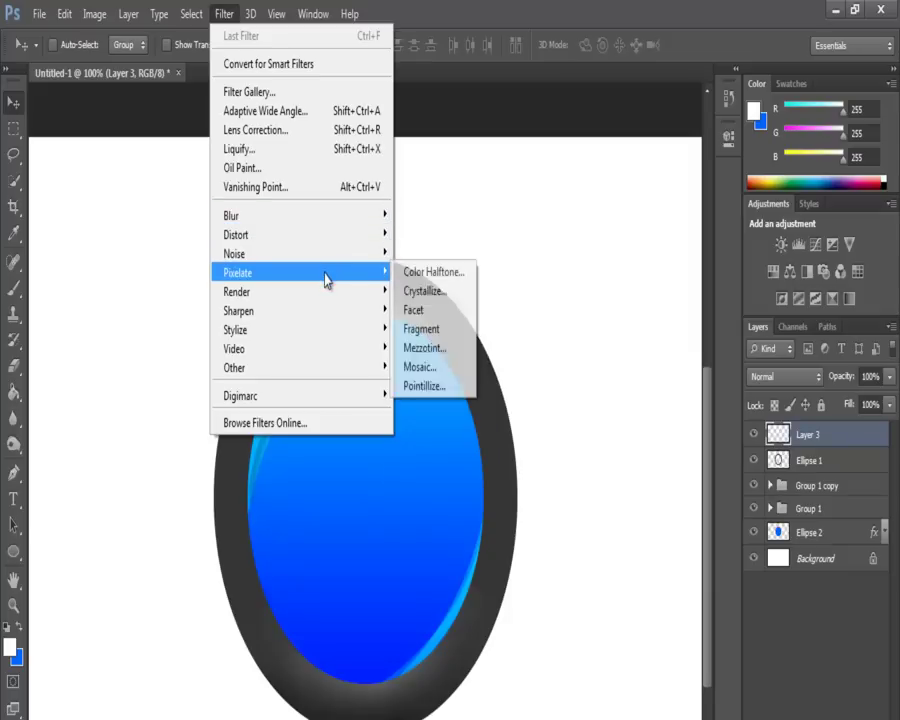
mouse_move(324, 292)
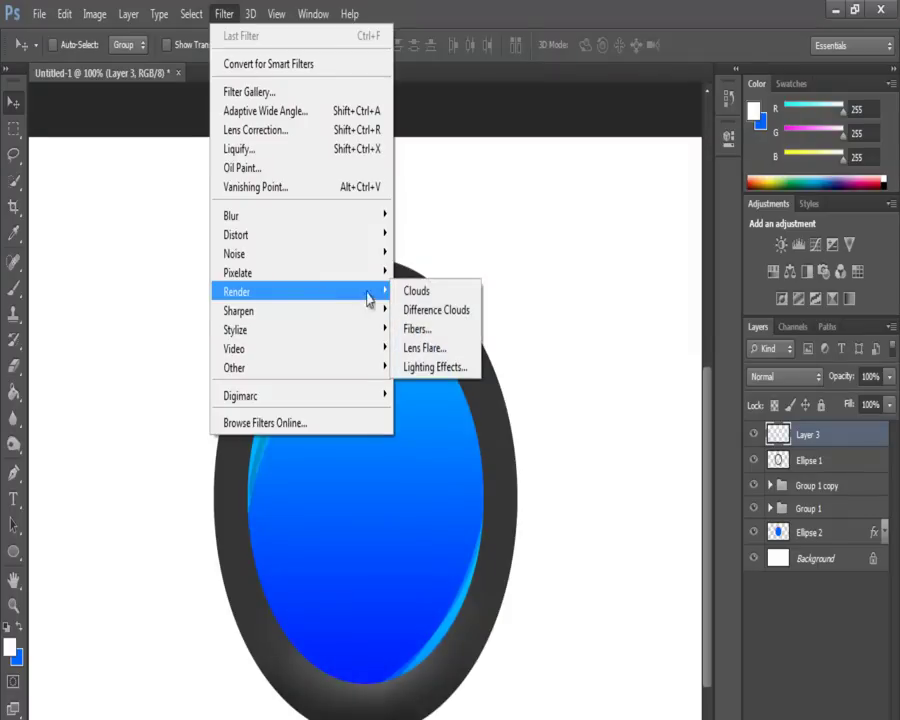
key(Right)
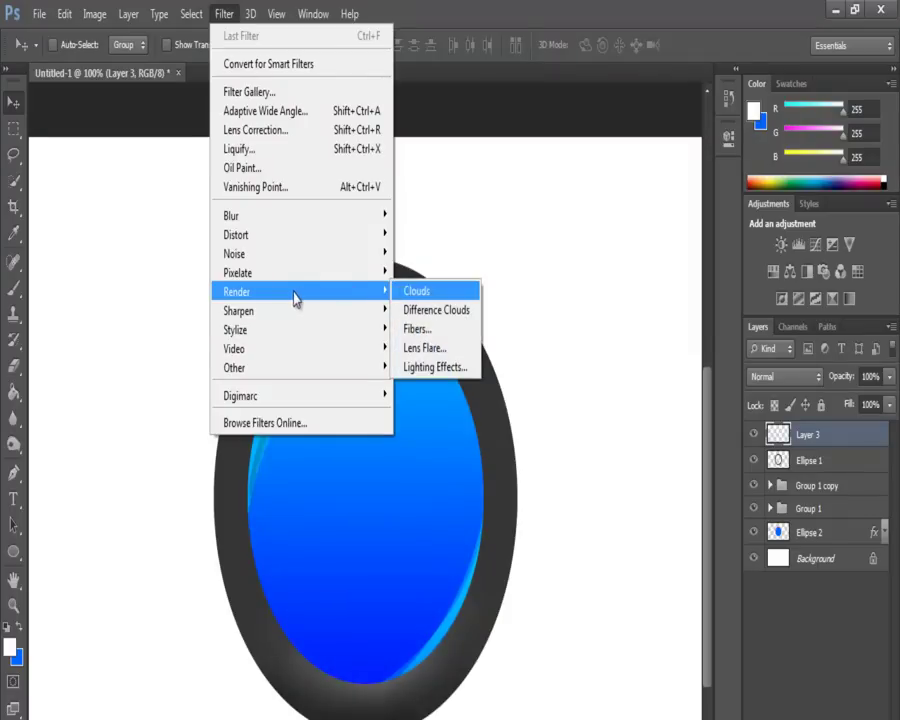
click(412, 292)
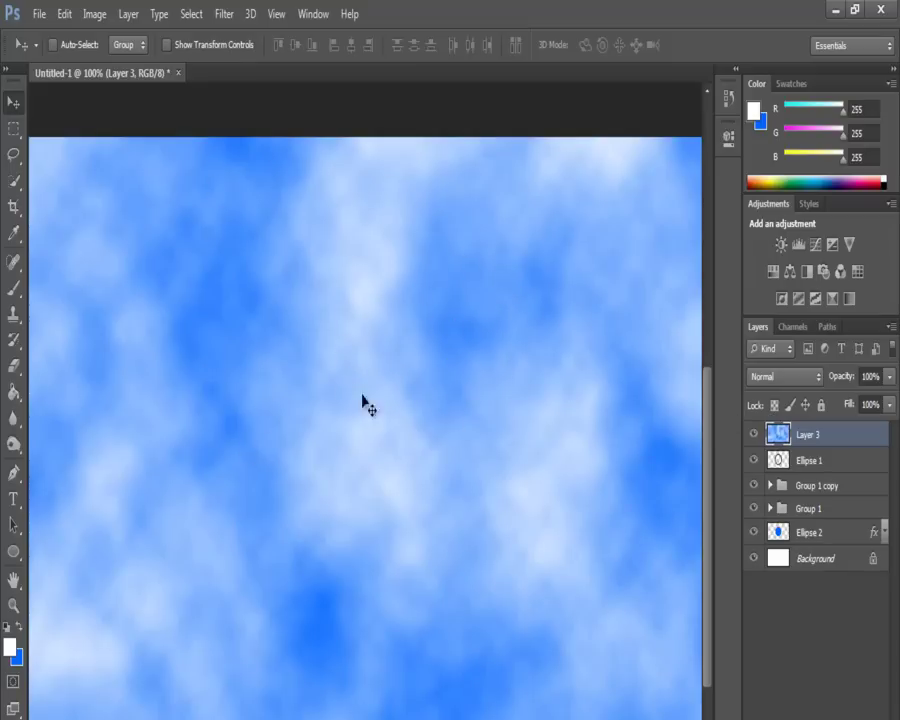
- Undo the blue clouds, reset colours to black and white, and render grey clouds on Layer 3
key(ctrl+z)
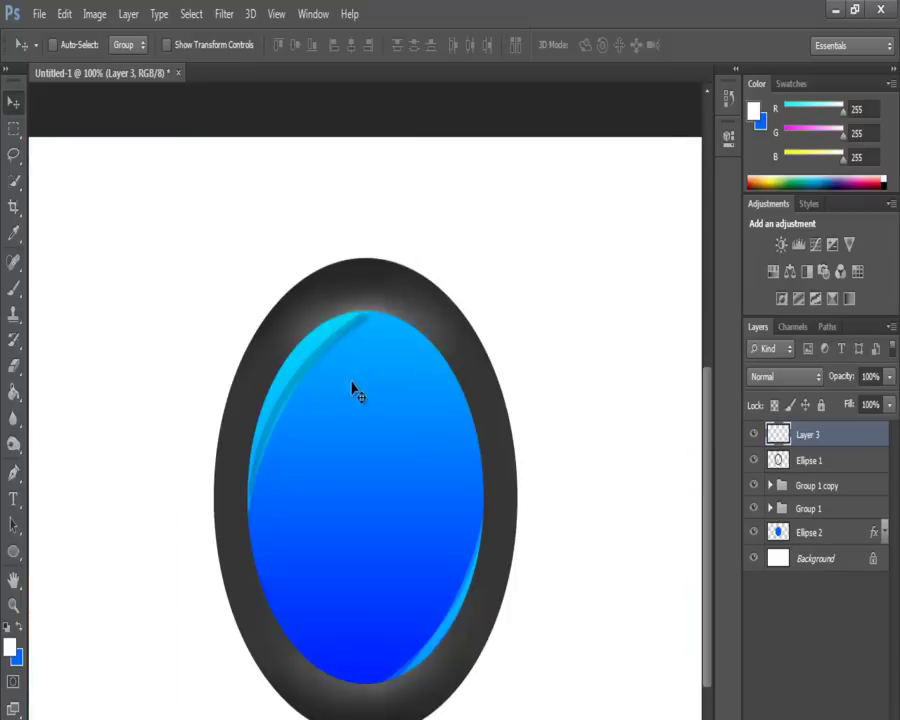
click(7, 628)
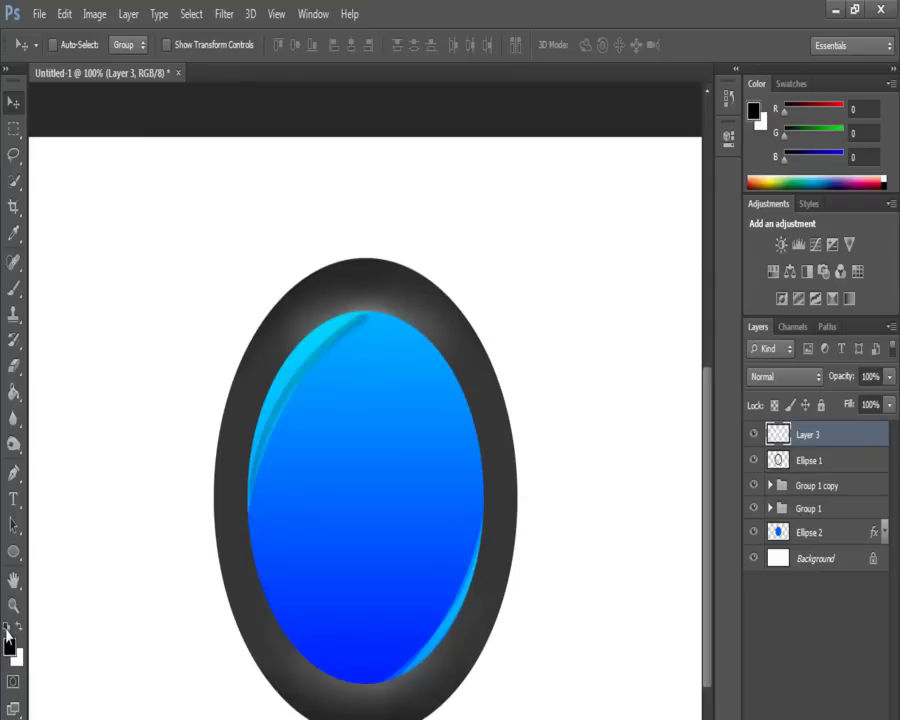
click(221, 16)
mouse_move(338, 294)
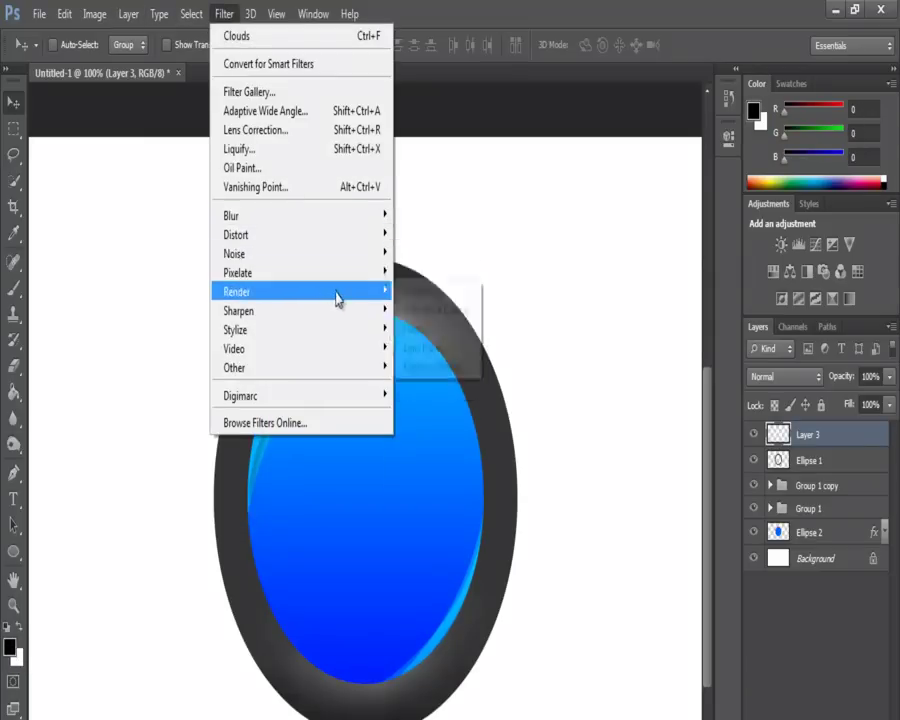
click(416, 291)
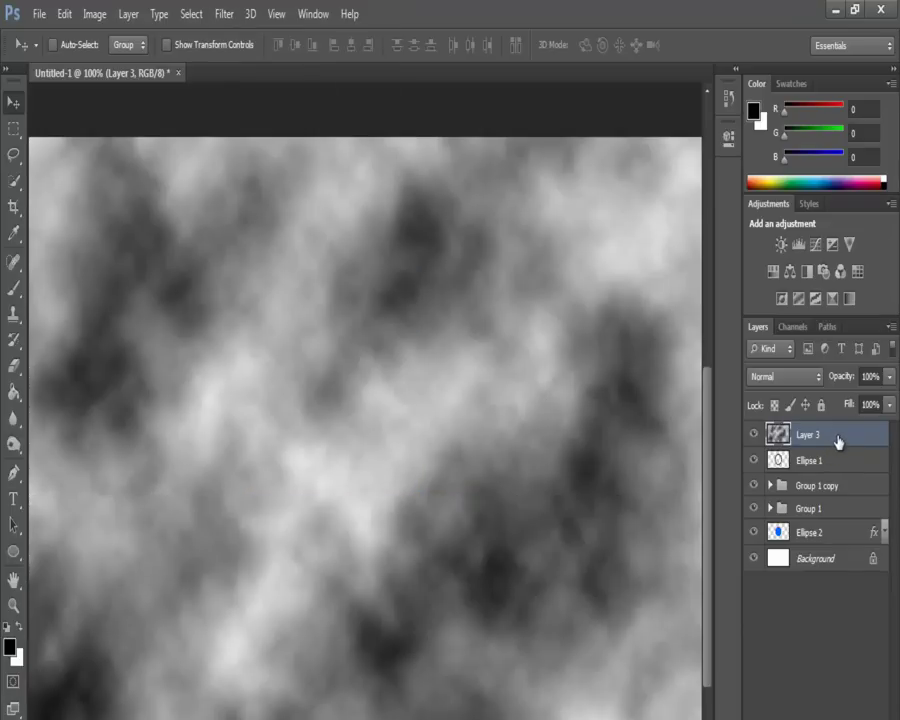
- Move Layer 3 below the highlight groups and set its blend mode to Overlay
drag(838, 441, 830, 524)
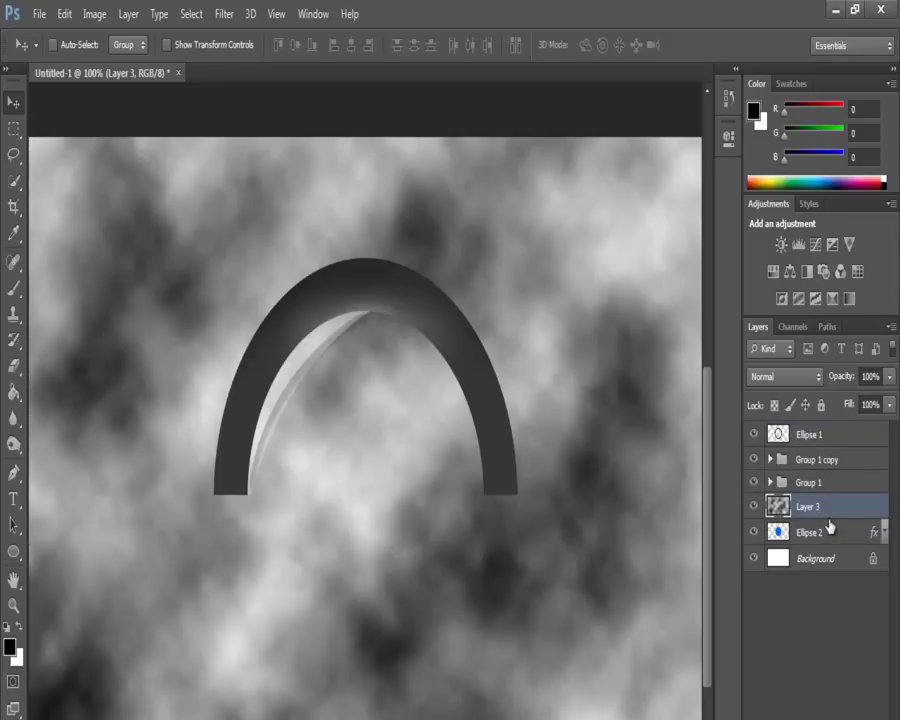
click(817, 387)
click(798, 641)
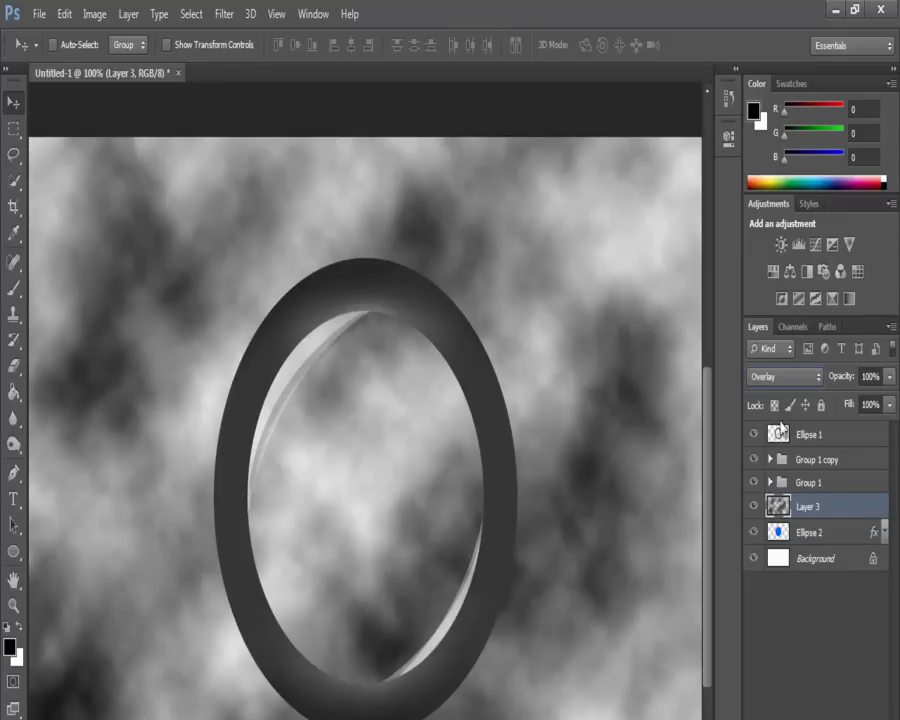